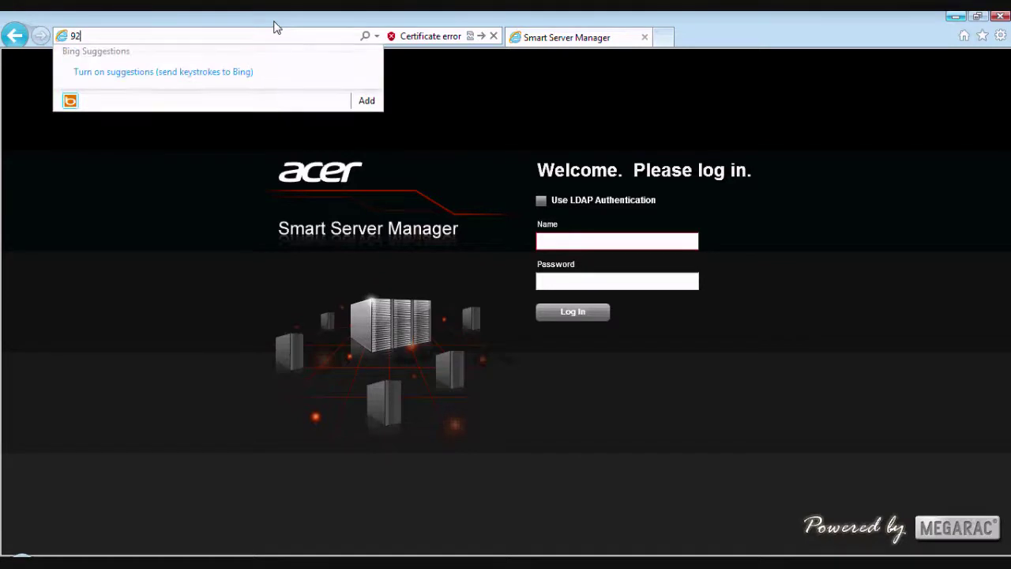
# - Load 192.168.1.24 in the browser and sign in with the administrator user name and password
pyautogui.press('BackSpace')
pyautogui.press('BackSpace')
pyautogui.write('192.168.1.24/')
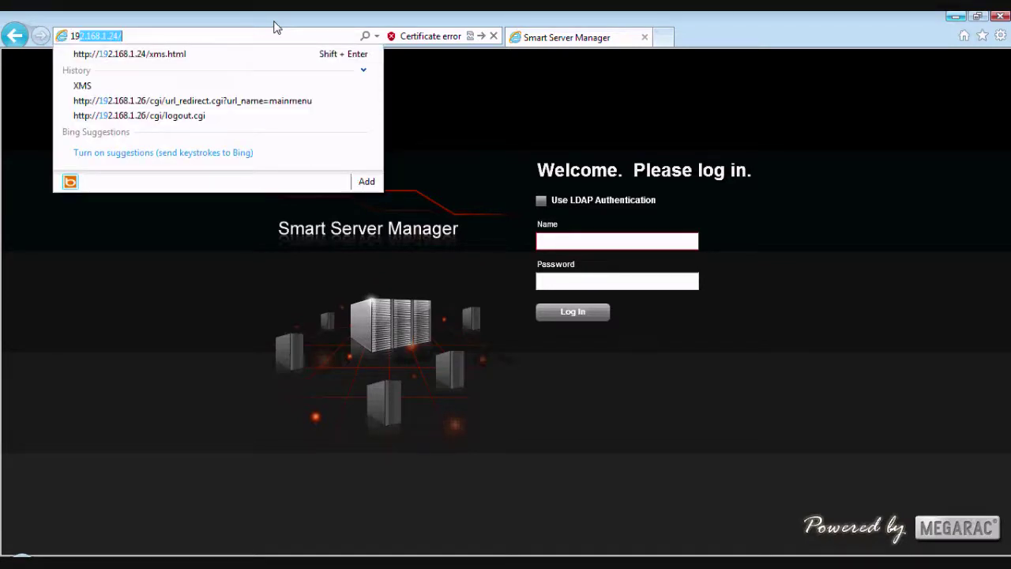
pyautogui.press('Return')
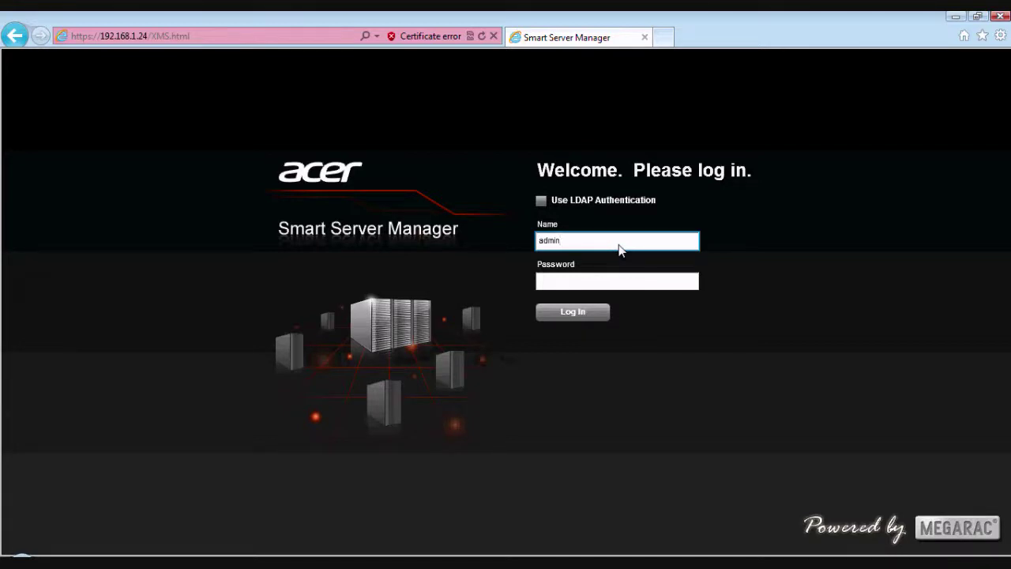
pyautogui.press('Tab')
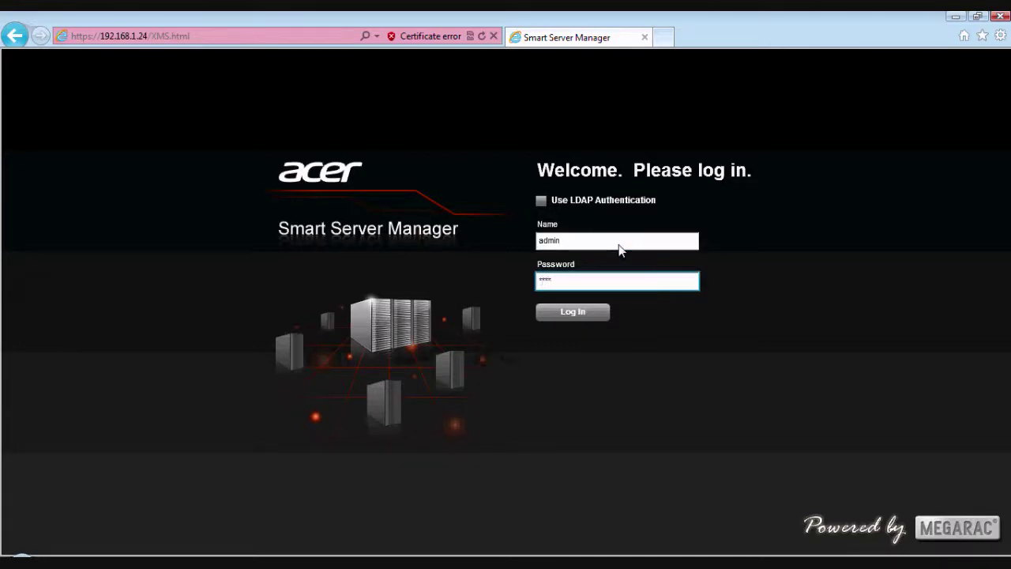
pyautogui.write('password')
pyautogui.click(581, 313)
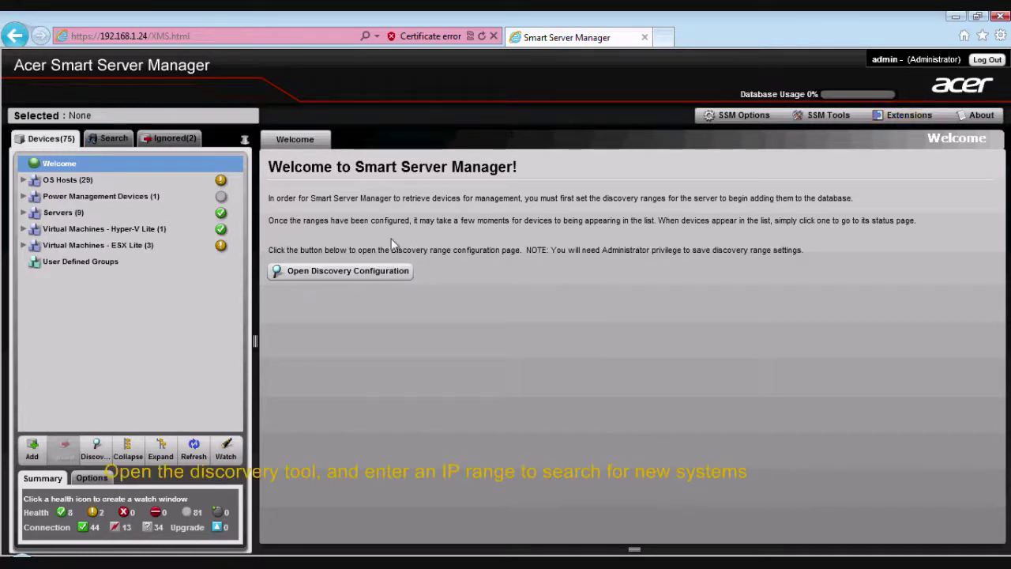
pyautogui.click(323, 273)
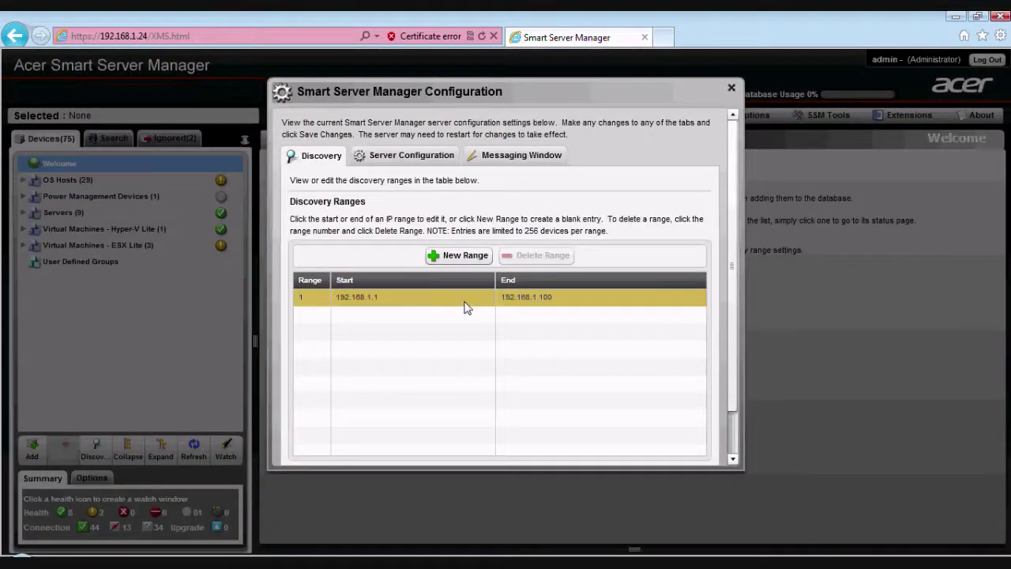
pyautogui.click(464, 305)
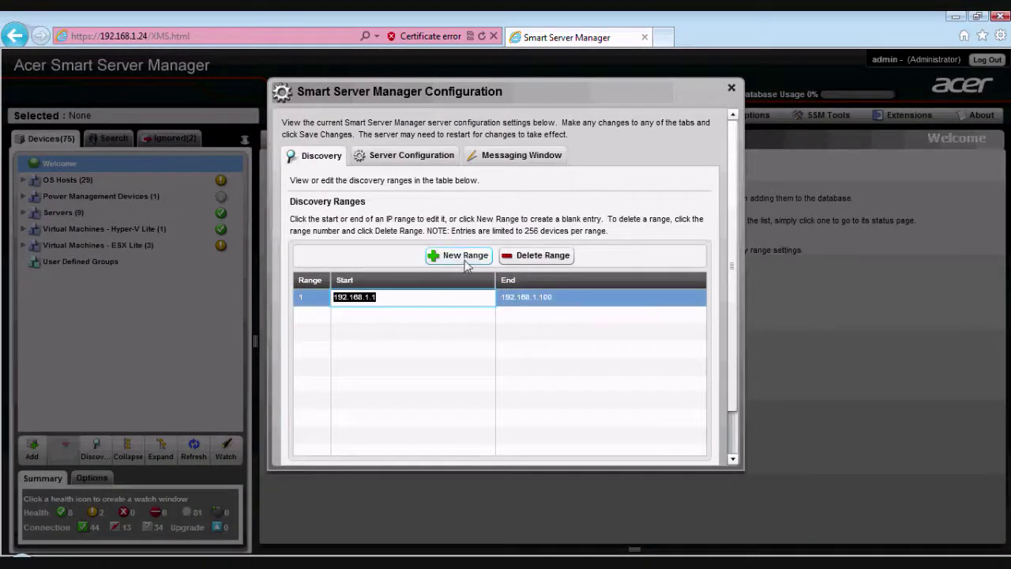
pyautogui.click(463, 313)
pyautogui.click(465, 255)
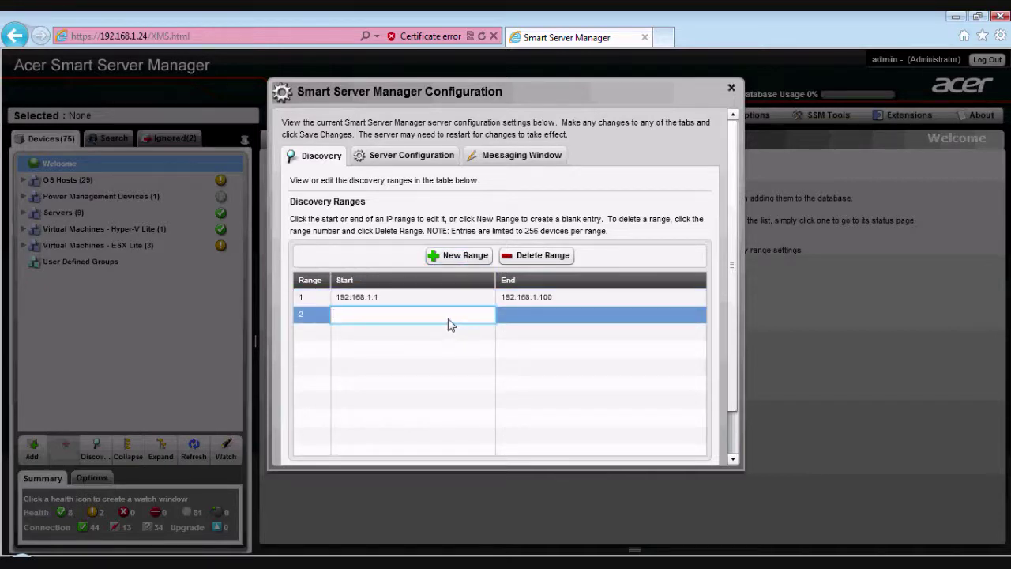
pyautogui.write('192.168')
pyautogui.press('BackSpace')
pyautogui.press('BackSpace')
pyautogui.write('2')
pyautogui.click(513, 326)
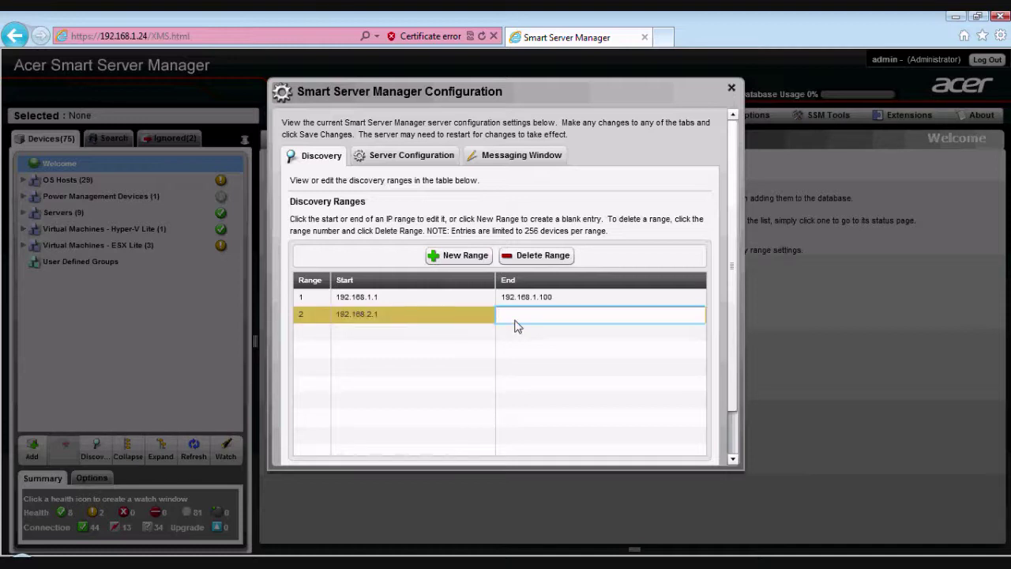
pyautogui.write('192.168.1.250')
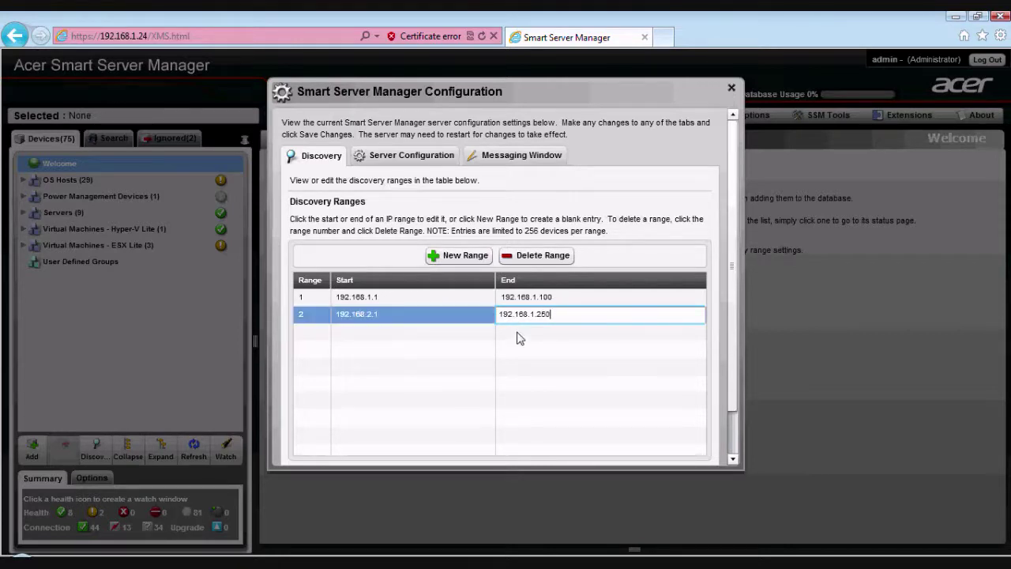
pyautogui.click(517, 337)
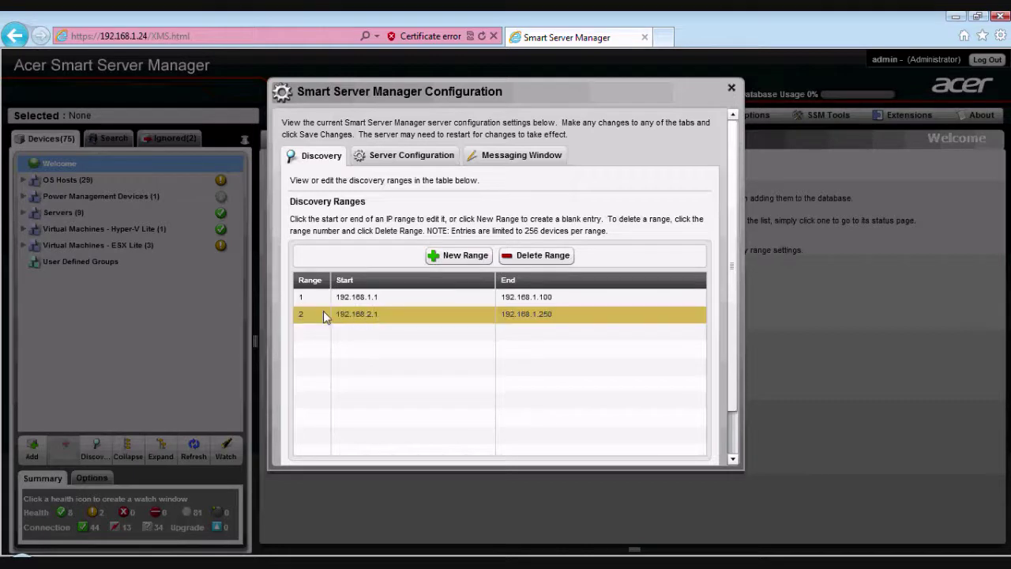
pyautogui.click(540, 256)
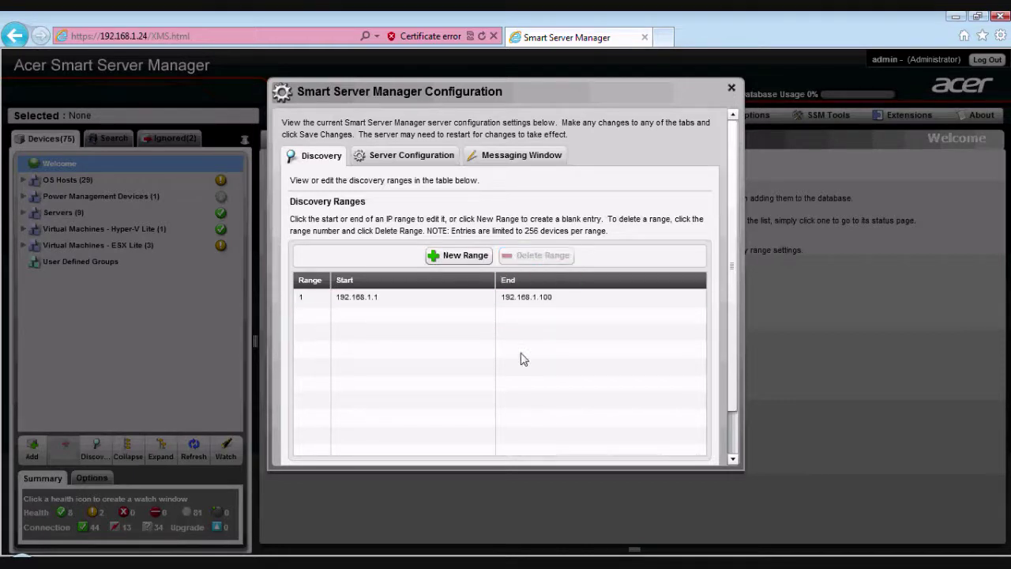
pyautogui.click(389, 158)
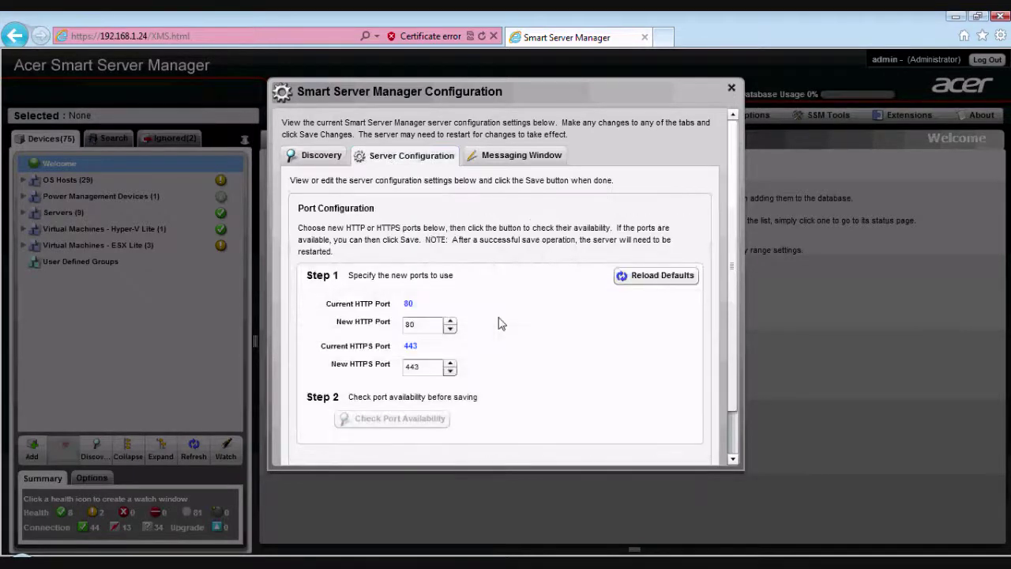
pyautogui.click(514, 158)
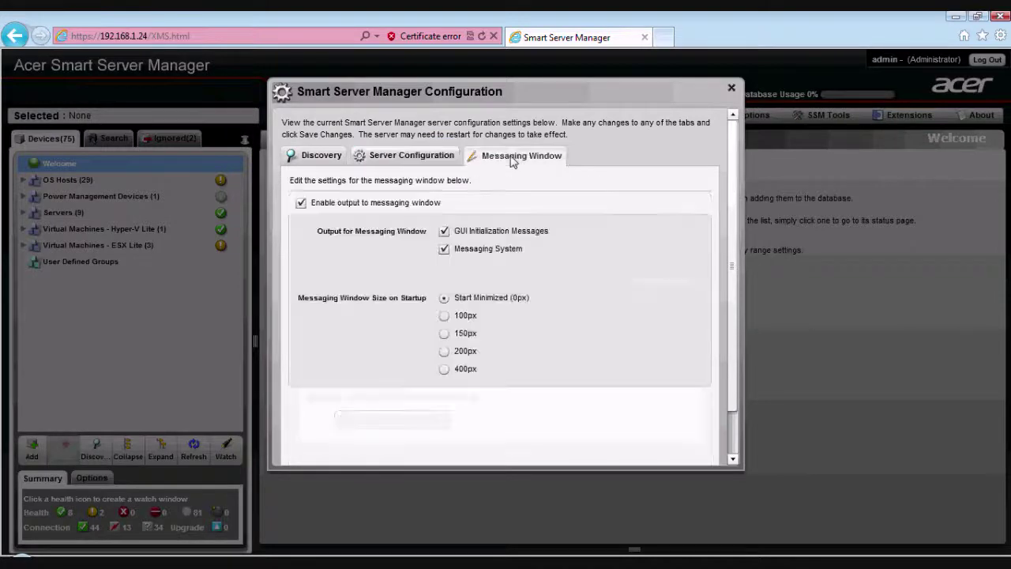
pyautogui.click(312, 157)
pyautogui.click(731, 88)
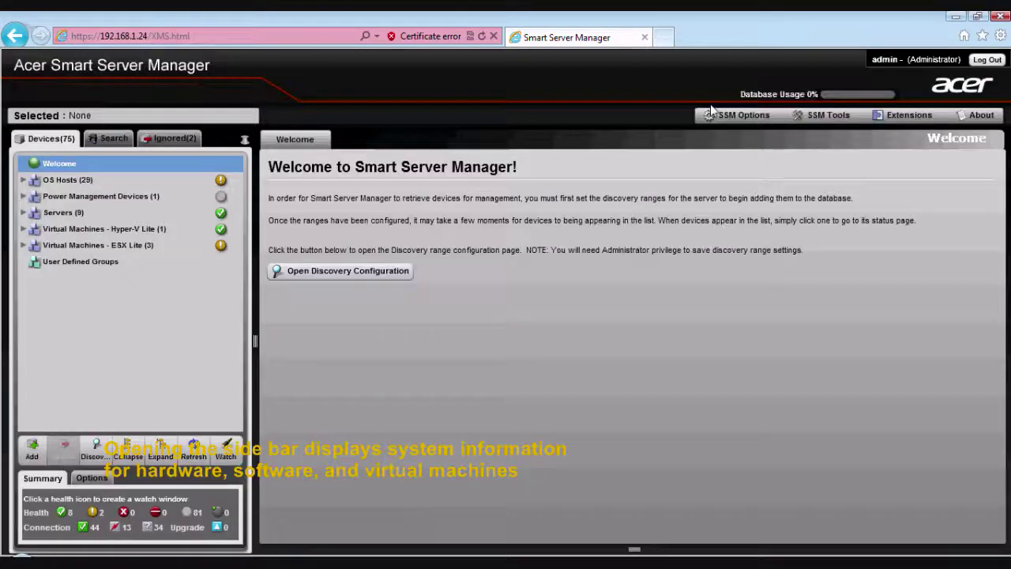
# - Expand the Servers group to browse its six servers, then collapse it again
pyautogui.click(24, 213)
pyautogui.click(35, 246)
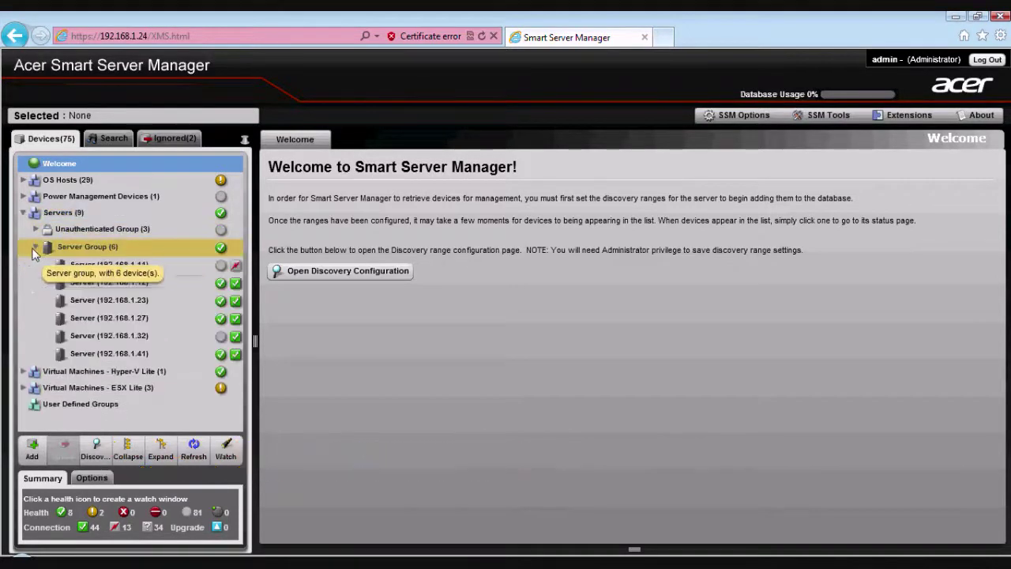
pyautogui.moveTo(124, 288)
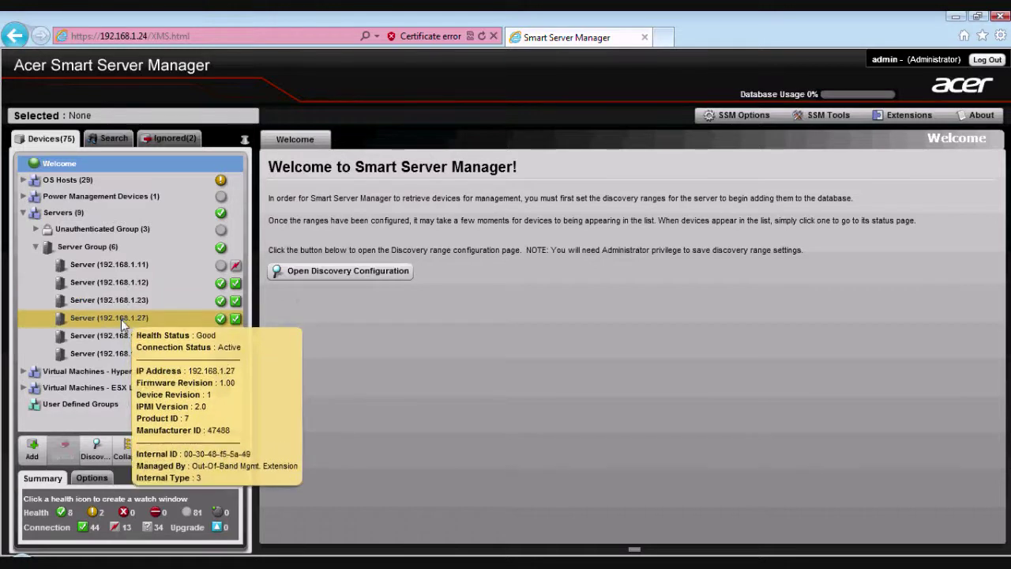
pyautogui.click(35, 246)
pyautogui.click(23, 214)
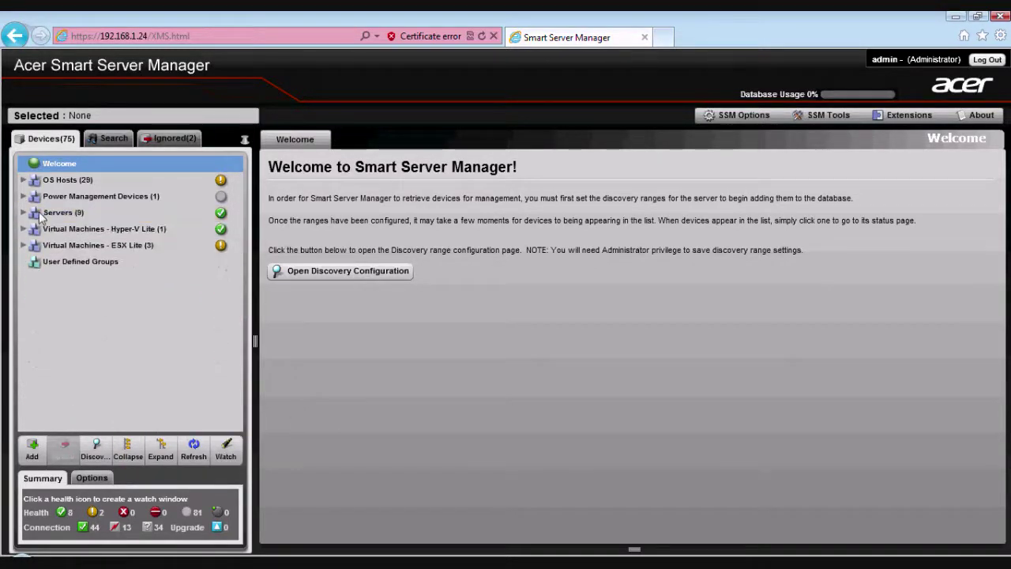
# - Expand the Hyper-V Lite and ESX Lite server groups and open virtual server 192.168.1.3
pyautogui.click(23, 229)
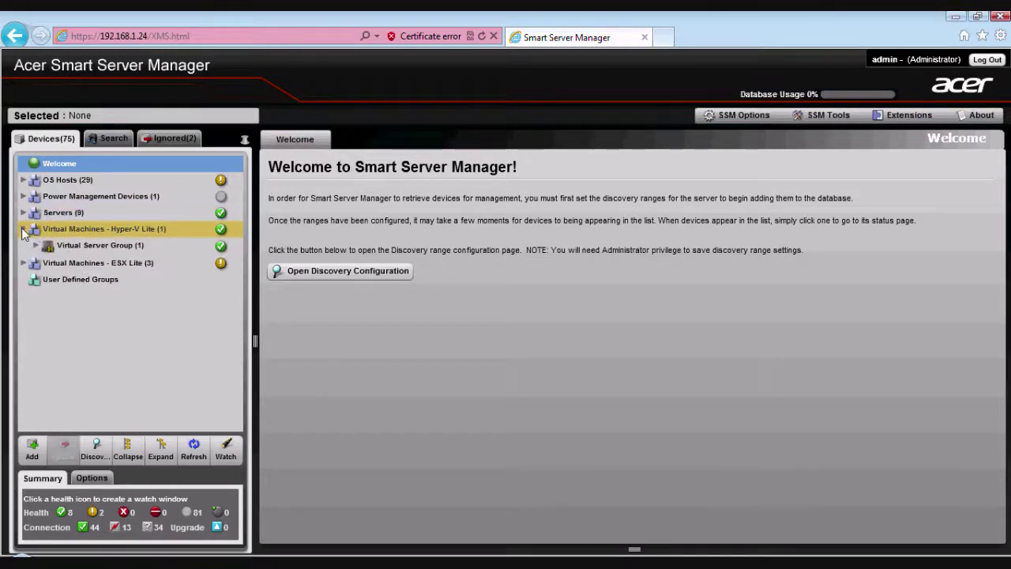
pyautogui.click(38, 245)
pyautogui.moveTo(103, 267)
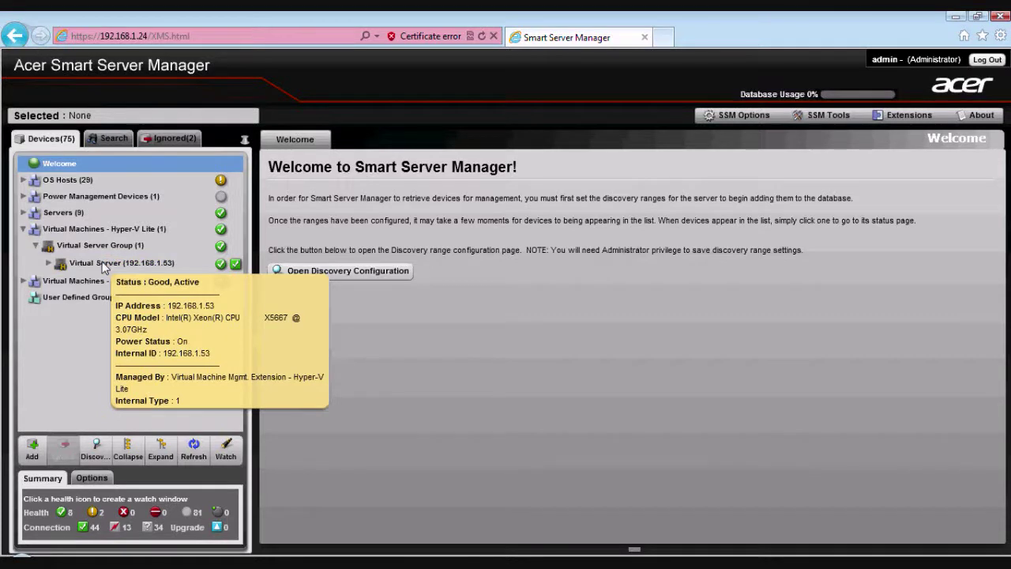
pyautogui.click(23, 281)
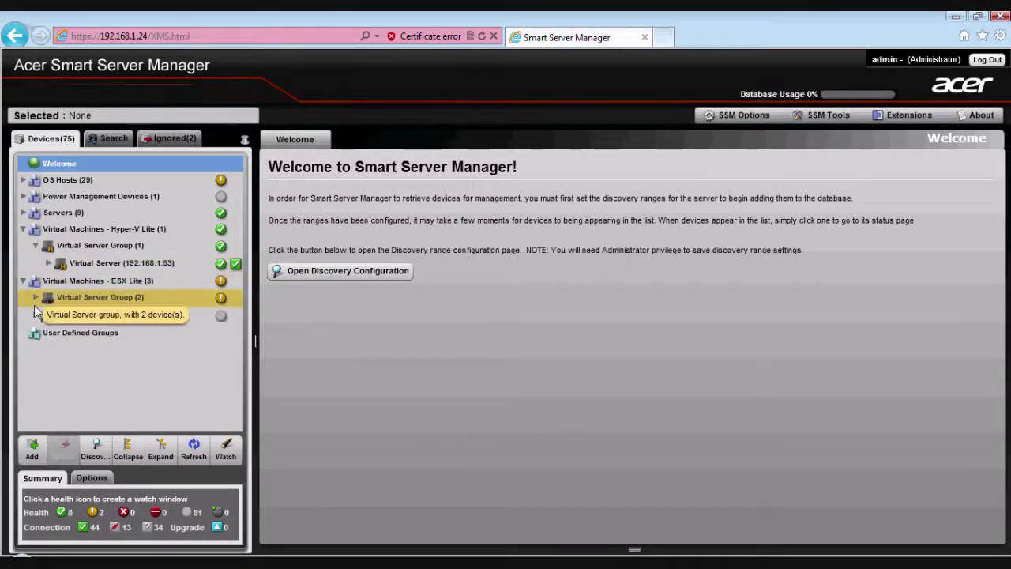
pyautogui.click(36, 298)
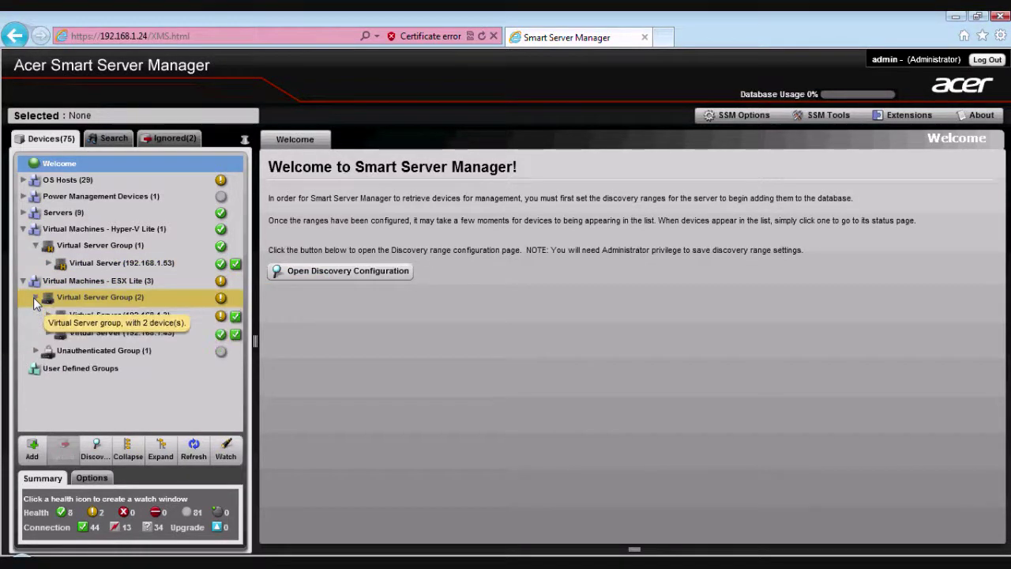
pyautogui.moveTo(75, 319)
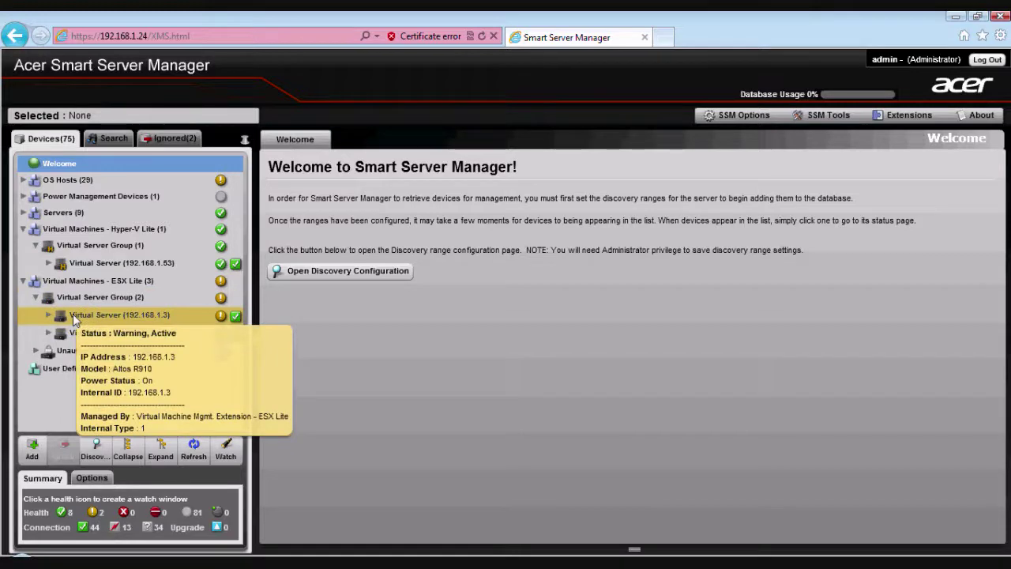
pyautogui.click(75, 316)
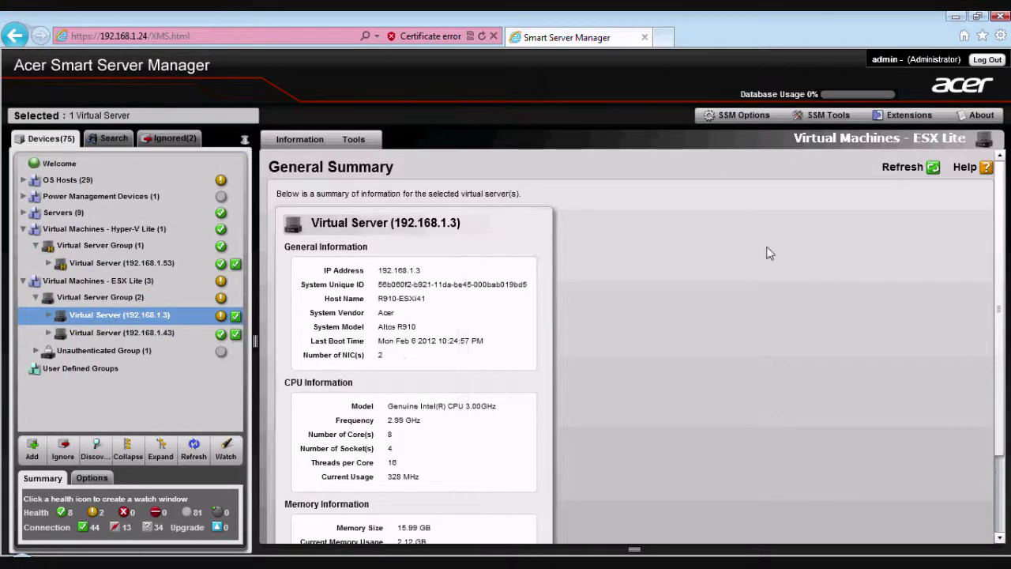
# - Scroll the General Summary and open the Sensors readings for virtual server 192.168.1.3
pyautogui.moveTo(998, 251); pyautogui.dragTo(996, 375)
pyautogui.click(378, 513)
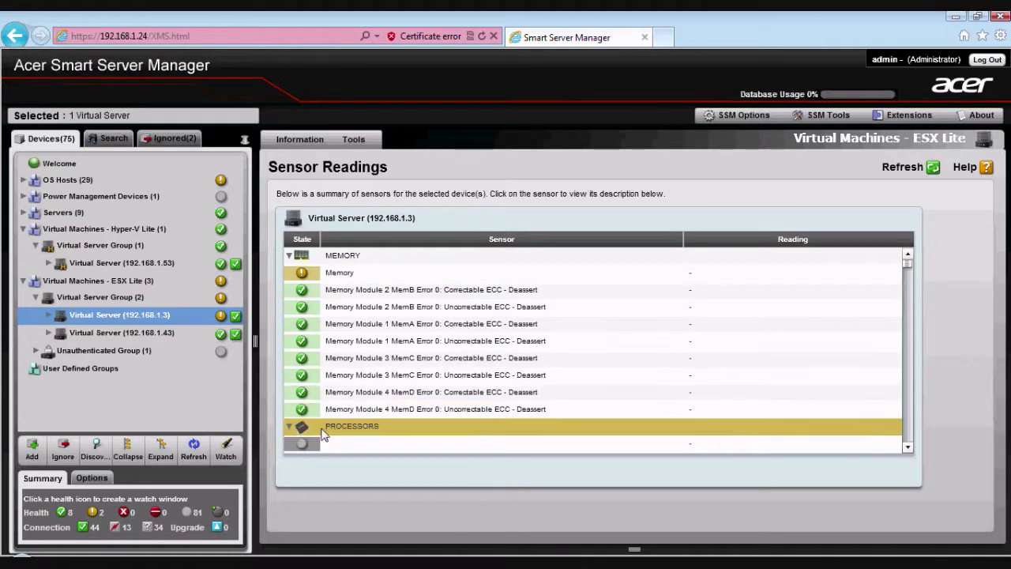
pyautogui.click(301, 139)
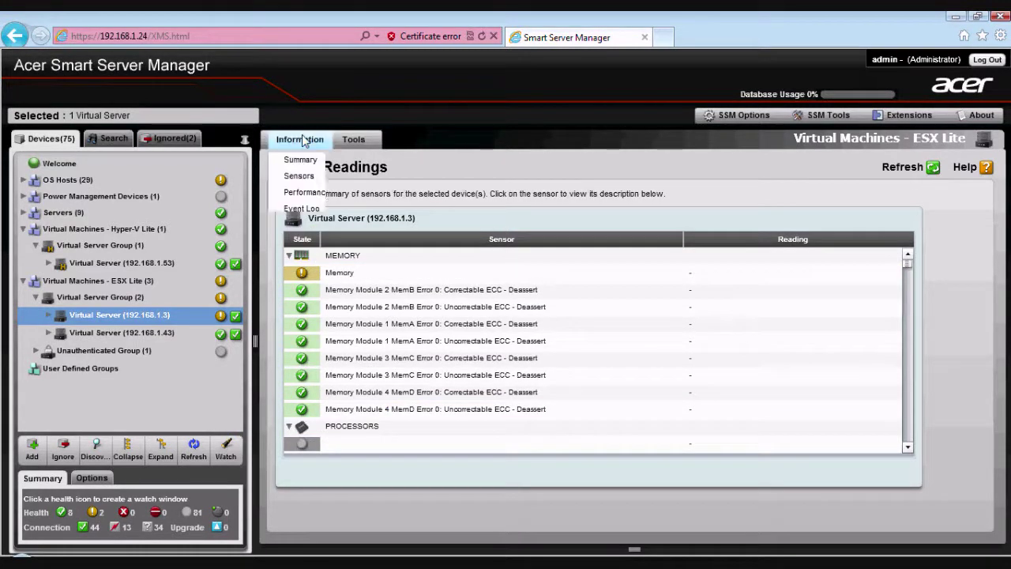
pyautogui.moveTo(304, 168)
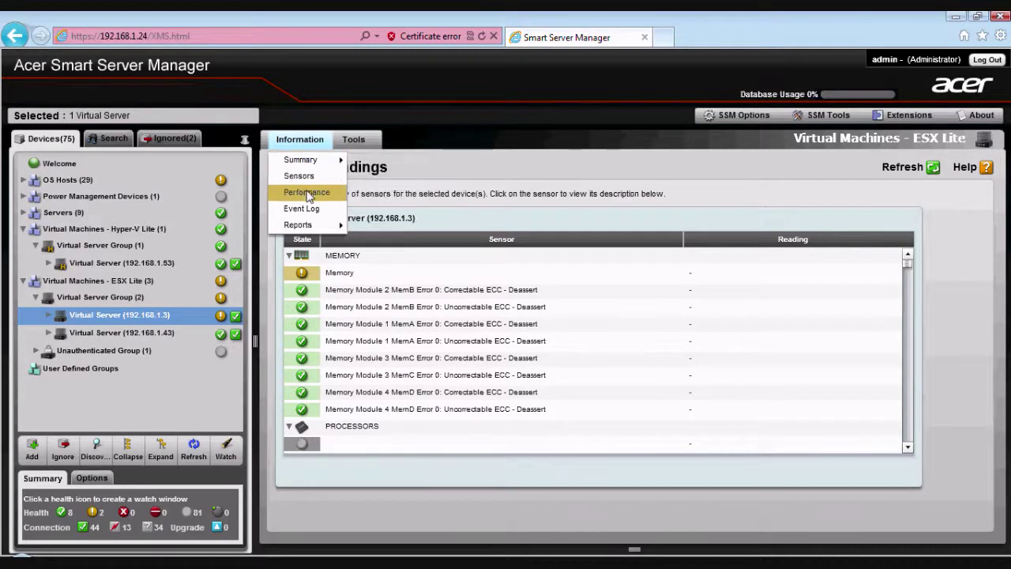
# - Show the Performance chart via Information, then collapse the ESX Lite and Hyper-V Lite groups
pyautogui.click(307, 193)
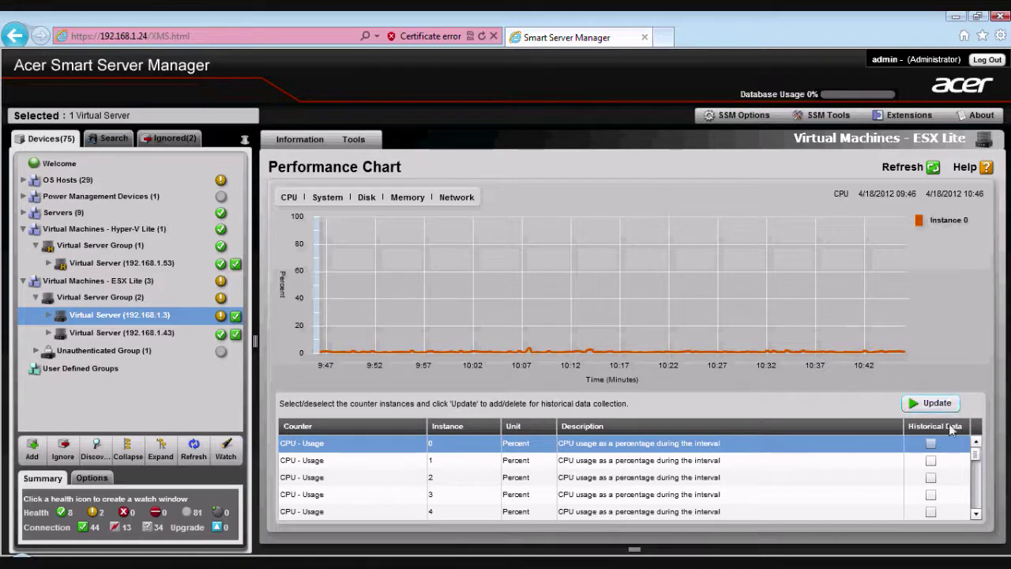
pyautogui.moveTo(977, 455)
pyautogui.mouseDown()
pyautogui.moveTo(977, 482)
pyautogui.moveTo(977, 452)
pyautogui.mouseUp()
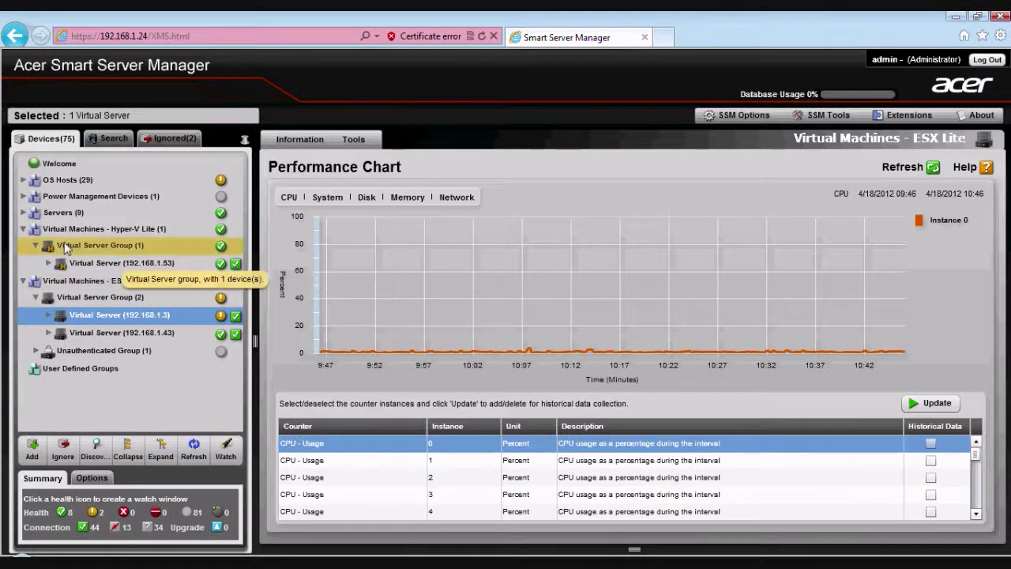
pyautogui.click(23, 282)
pyautogui.click(22, 230)
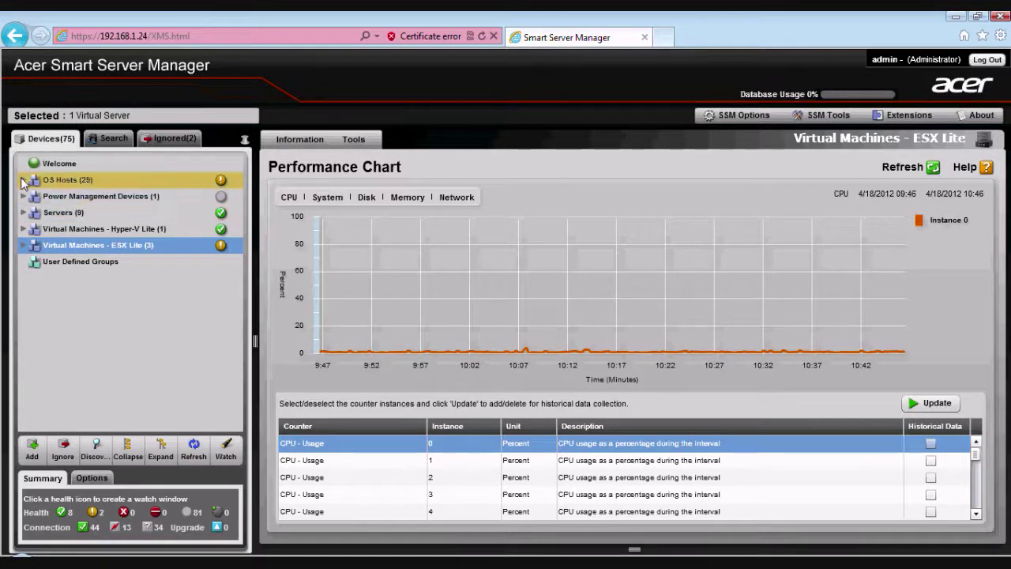
# - Select MYCOMPUTER under OS Hosts > Windows Group and open Software Inventory > Process List
pyautogui.click(22, 181)
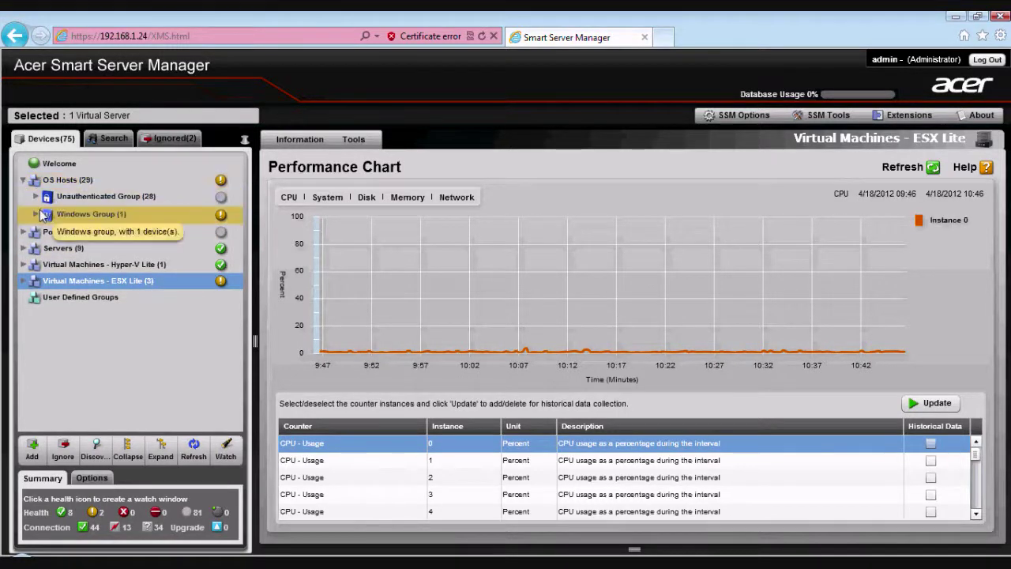
pyautogui.click(37, 214)
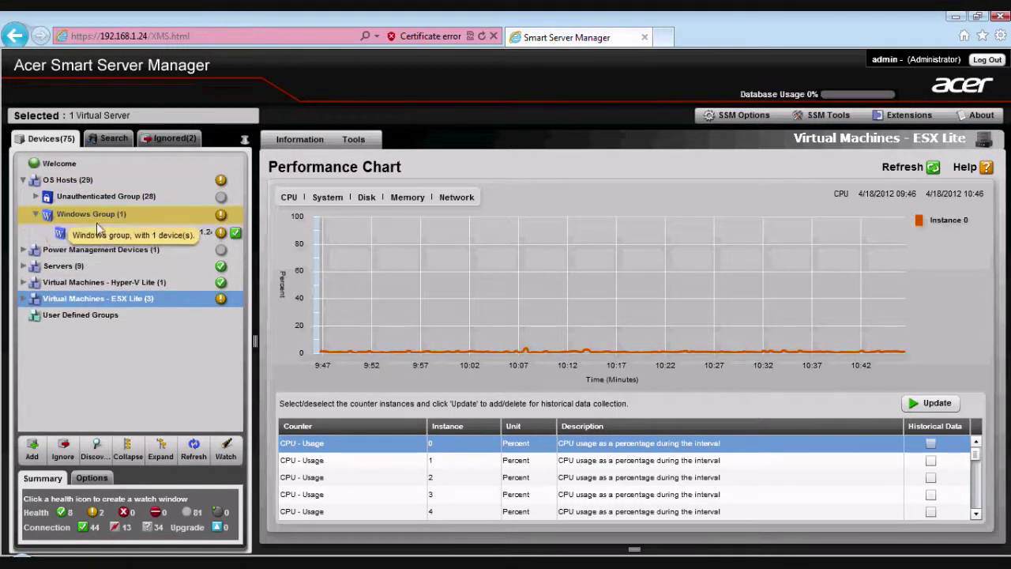
pyautogui.click(96, 233)
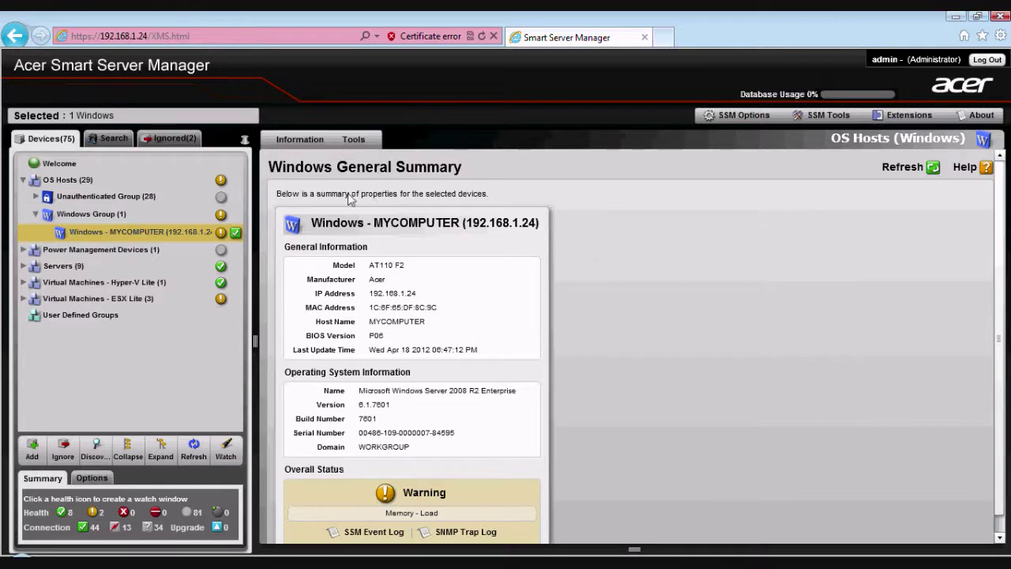
pyautogui.click(299, 140)
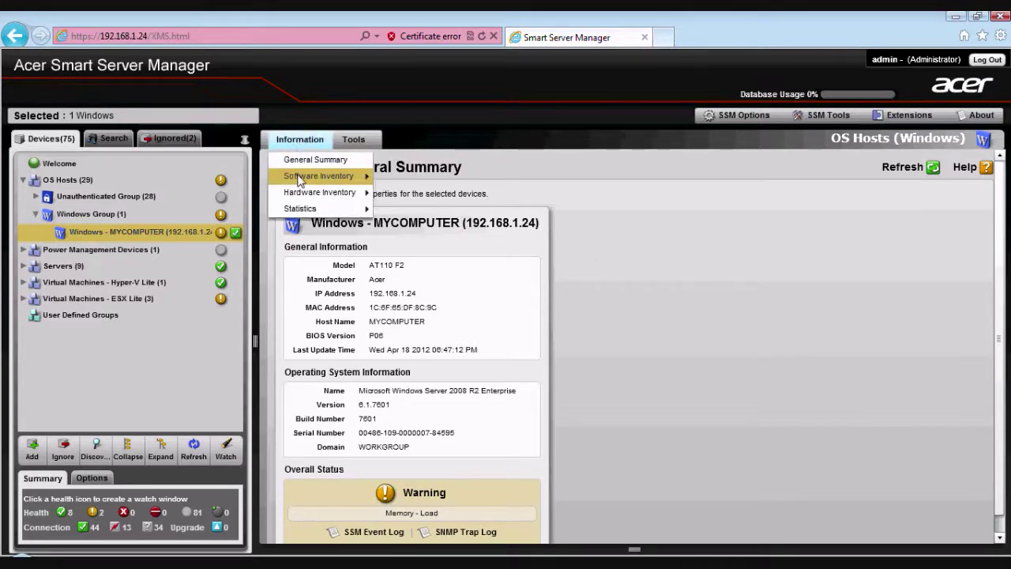
pyautogui.moveTo(302, 178)
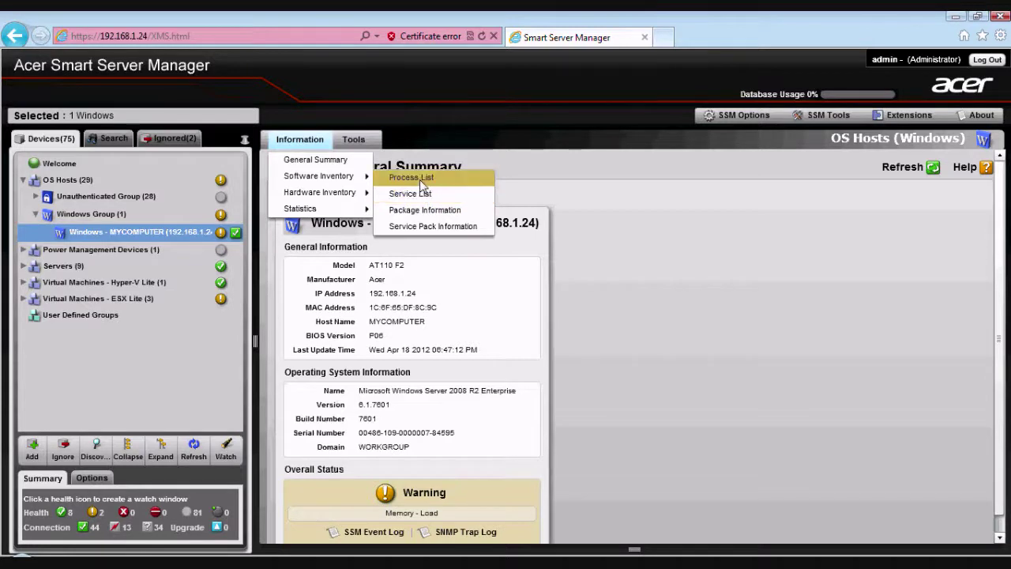
pyautogui.click(420, 179)
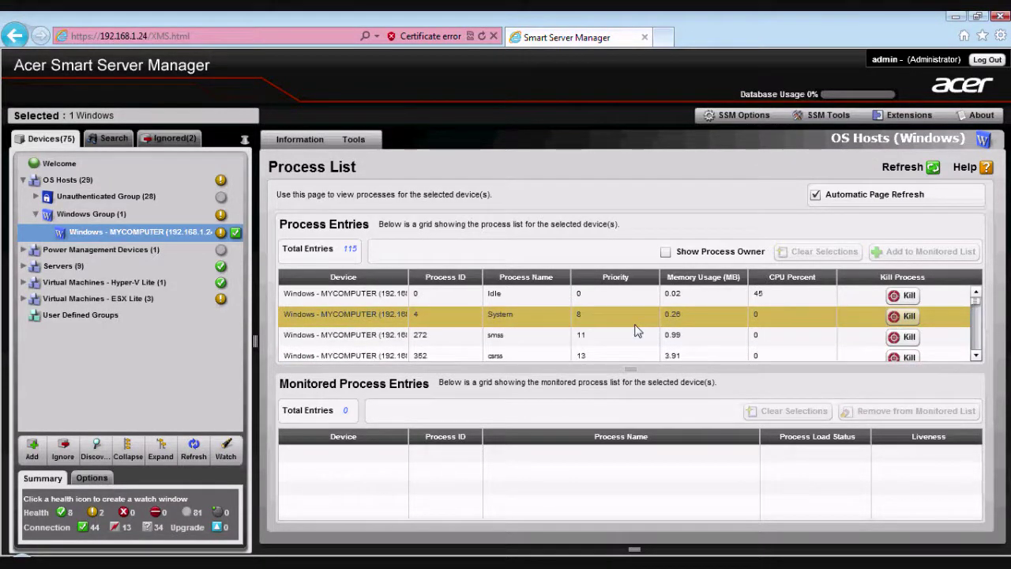
# - Scroll to vmware-usbarbitrator, add it to the Monitored List, and confirm the success message
pyautogui.click(977, 358)
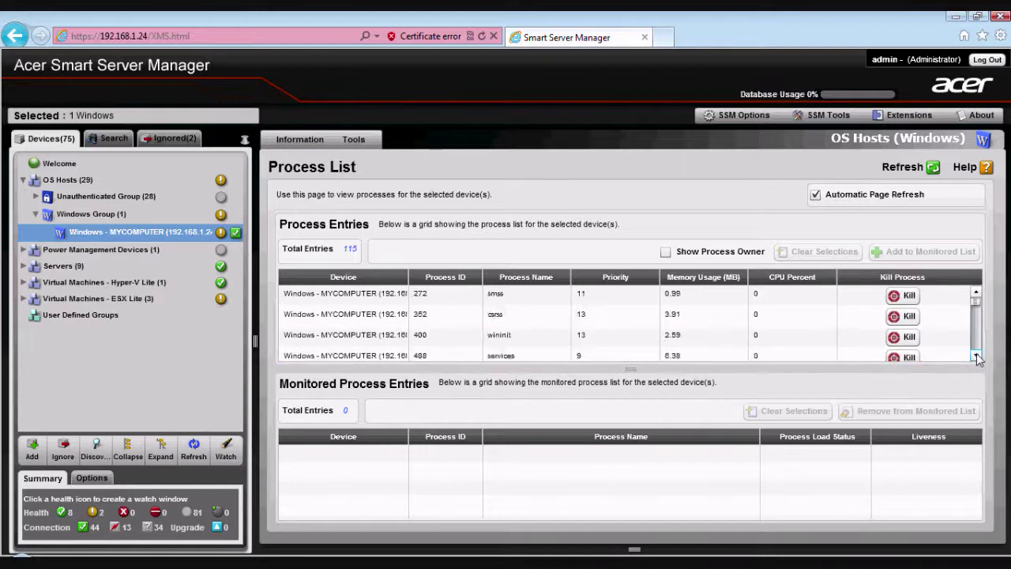
pyautogui.click(977, 358)
pyautogui.click(977, 358)
pyautogui.click(977, 358)
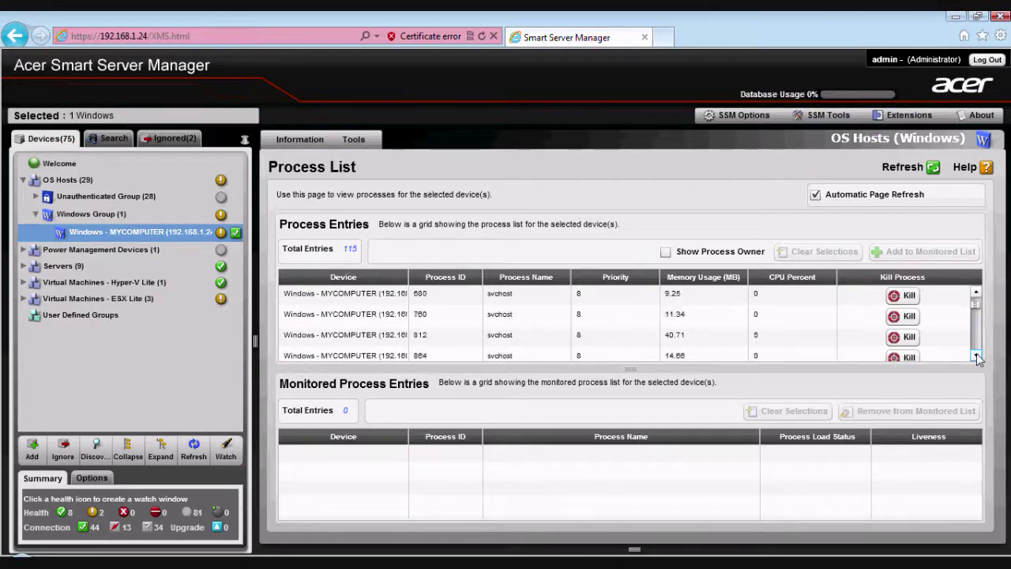
pyautogui.click(977, 358)
pyautogui.click(977, 358)
pyautogui.click(977, 358)
pyautogui.click(978, 358)
pyautogui.click(977, 358)
pyautogui.click(977, 358)
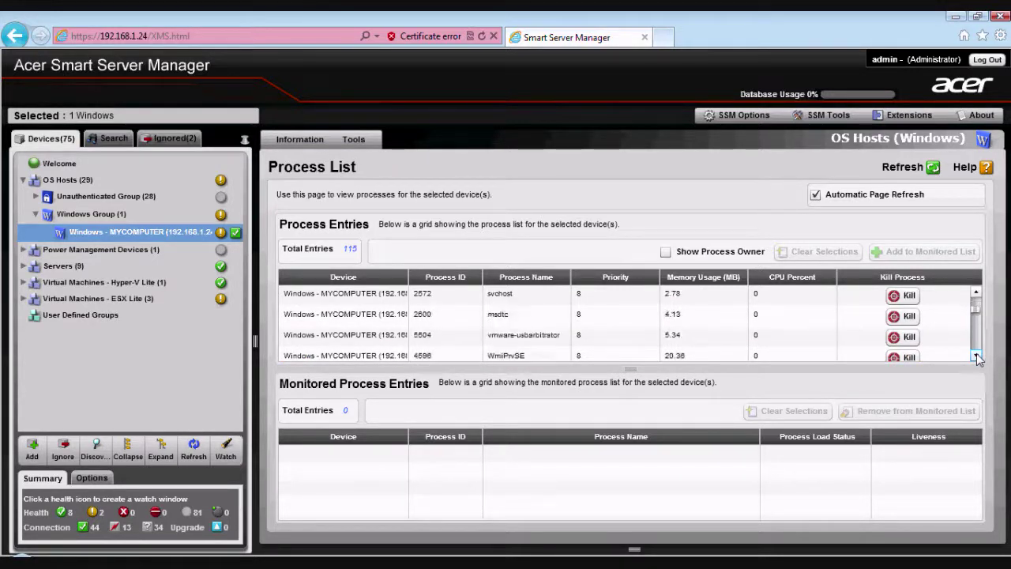
pyautogui.click(977, 358)
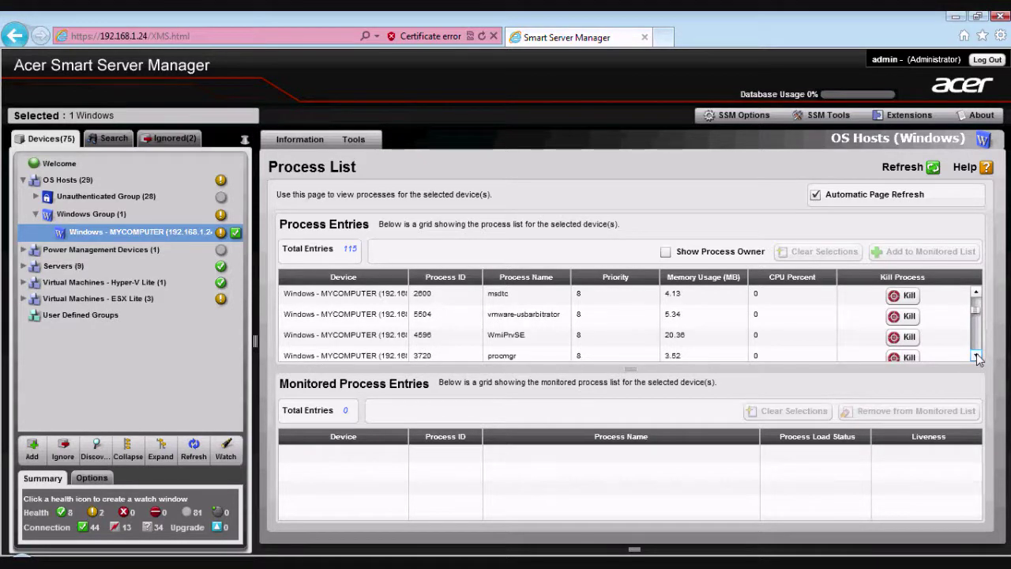
pyautogui.click(822, 316)
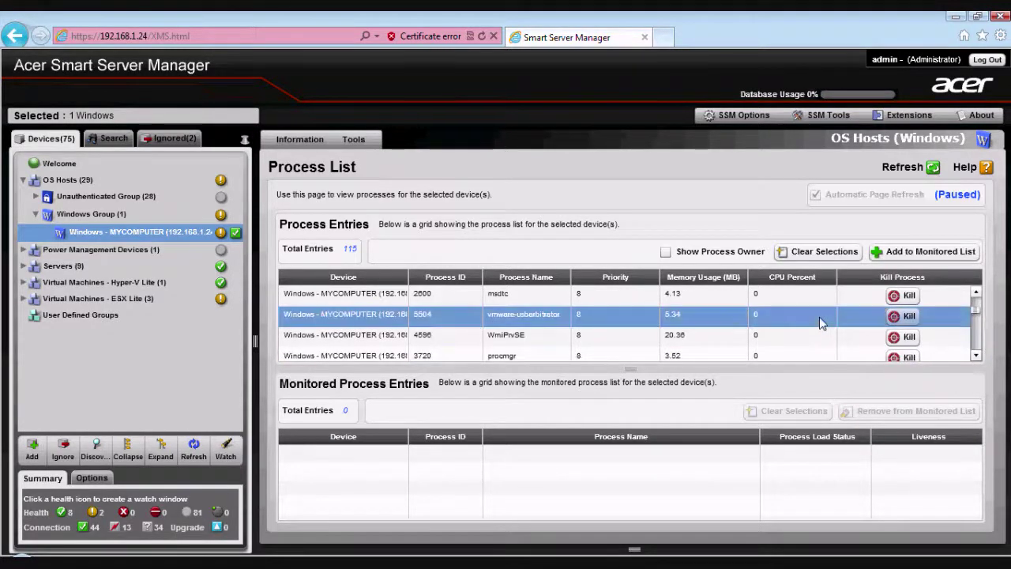
pyautogui.click(924, 251)
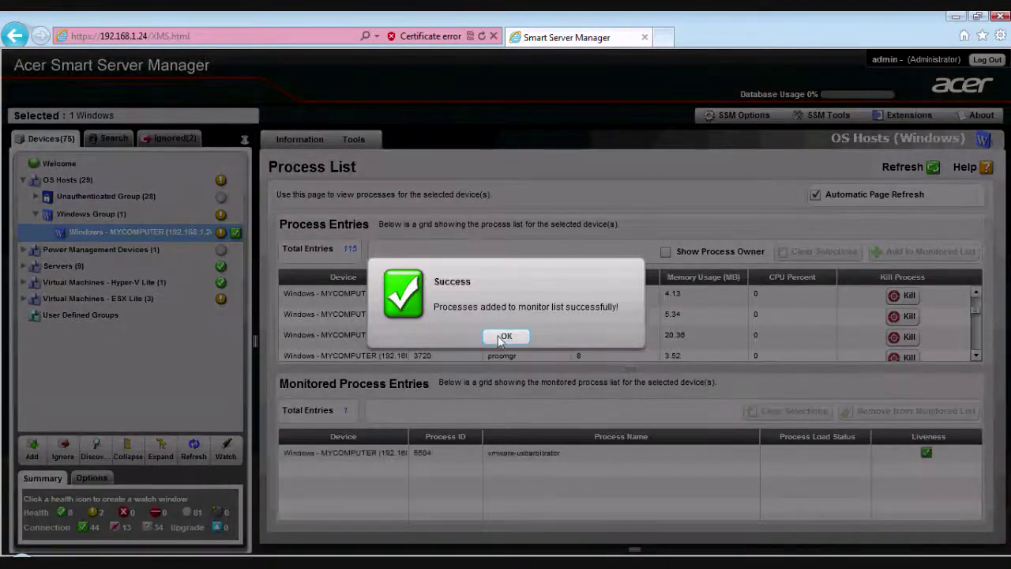
pyautogui.click(507, 336)
# - Select the monitored vmware-usbarbitrator entry and collapse the Windows Group and OS Hosts
pyautogui.click(527, 453)
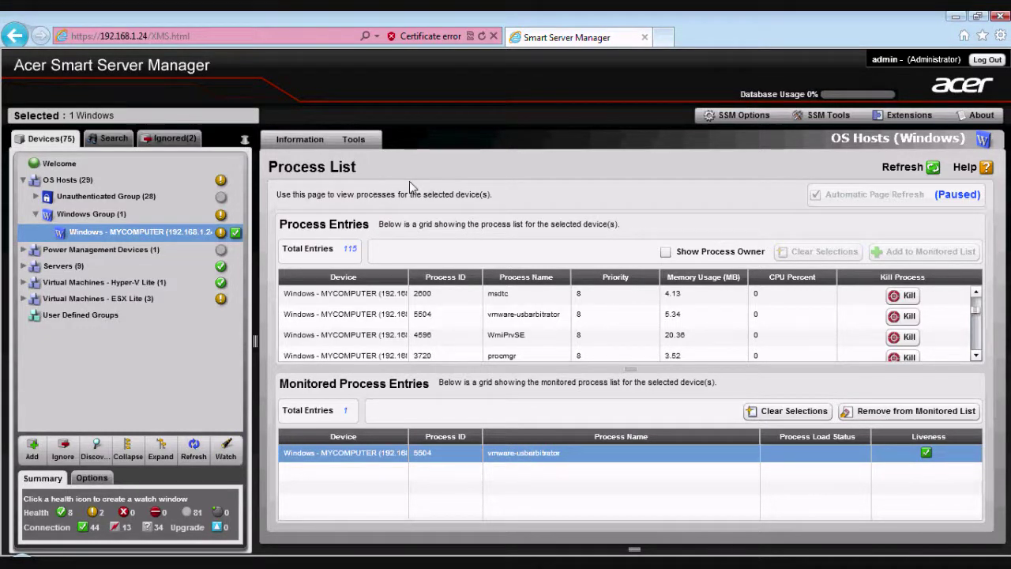
pyautogui.click(34, 214)
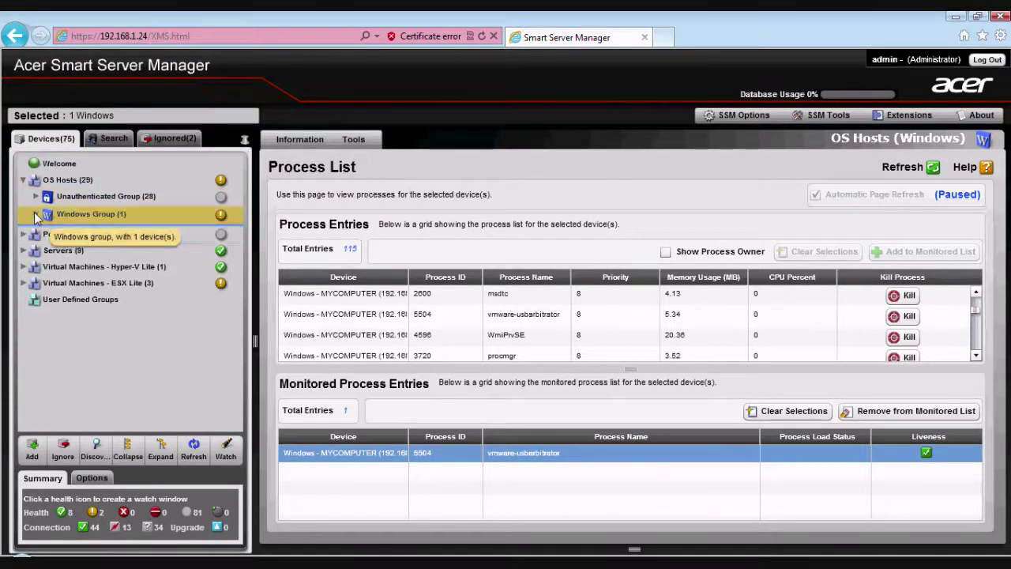
pyautogui.click(23, 180)
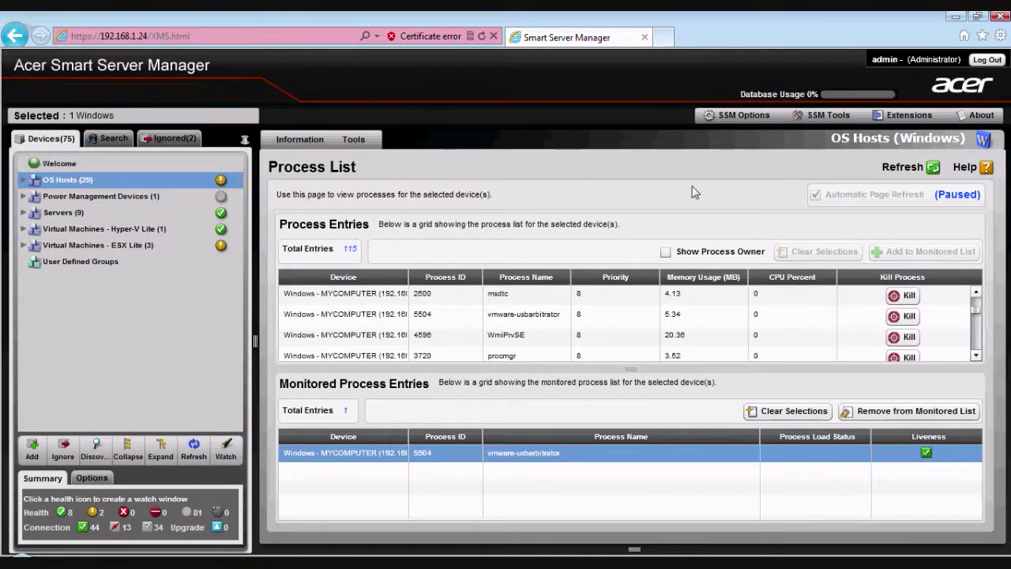
# - Open SSM Options > Alert Destinations and view the Email Groups and Email Server tabs
pyautogui.click(744, 115)
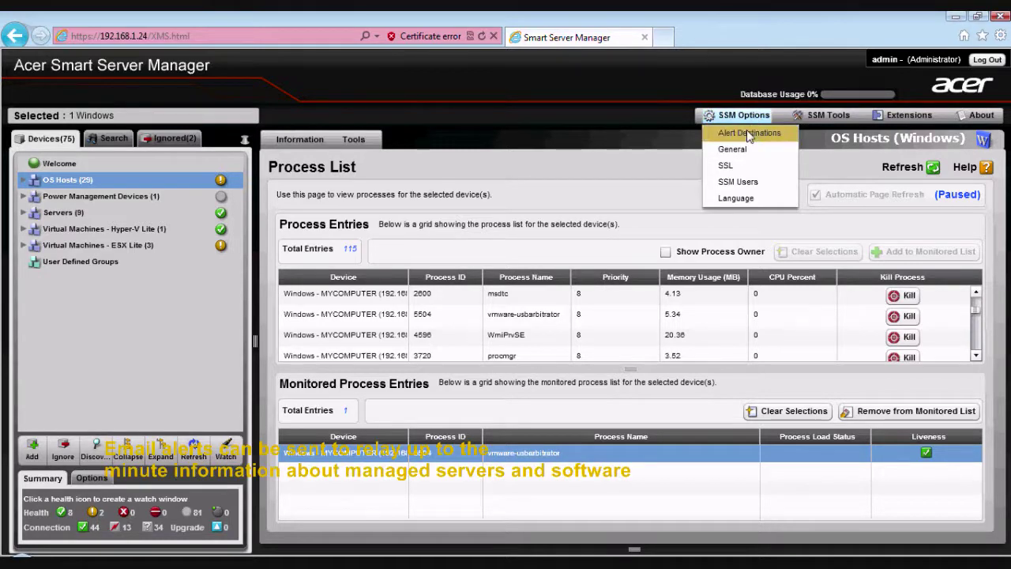
pyautogui.click(749, 133)
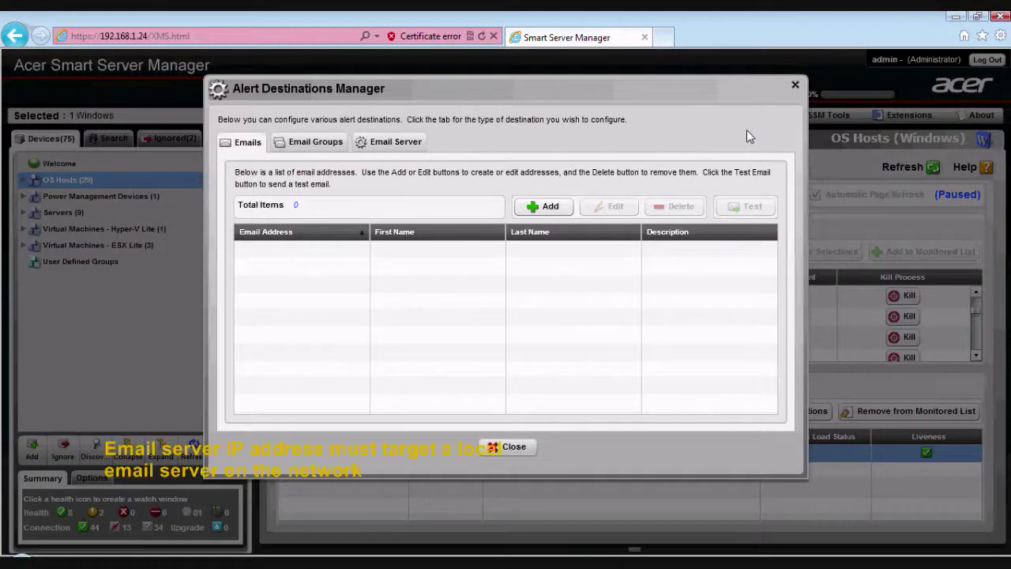
pyautogui.click(316, 147)
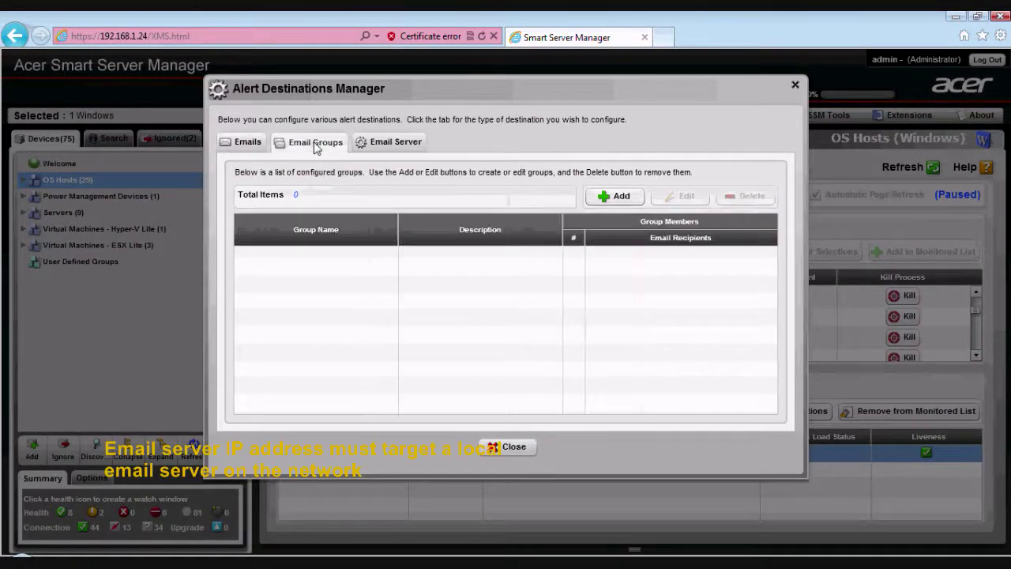
pyautogui.click(385, 148)
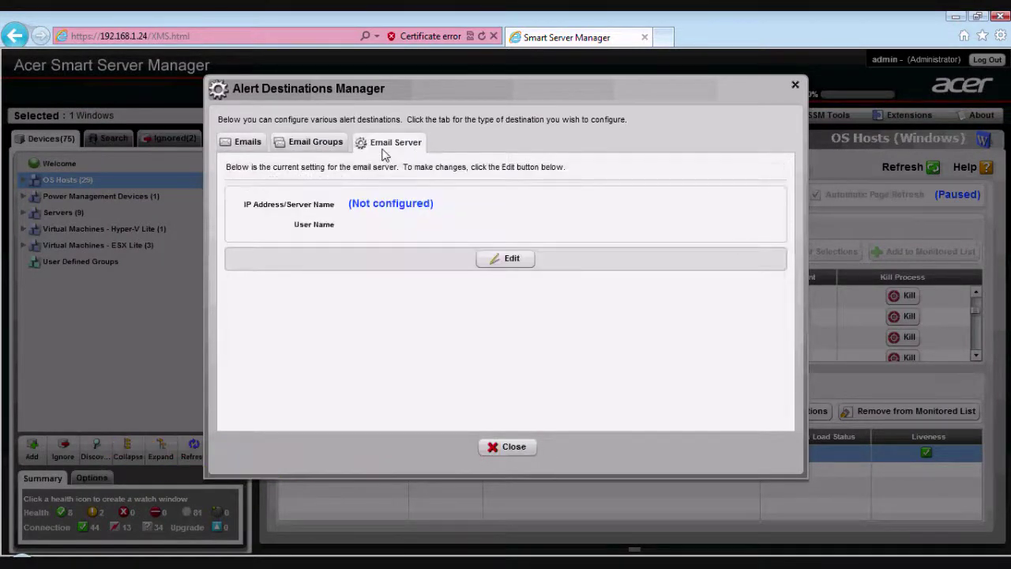
# - Edit the Email Server, enter 192.168.1.25, then clear it and cancel without saving
pyautogui.click(512, 261)
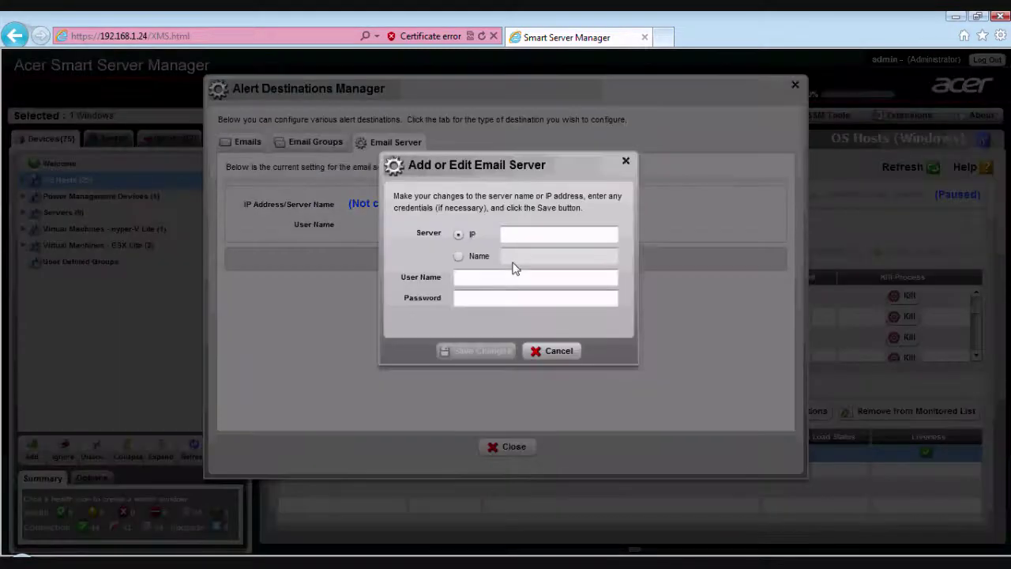
pyautogui.click(509, 234)
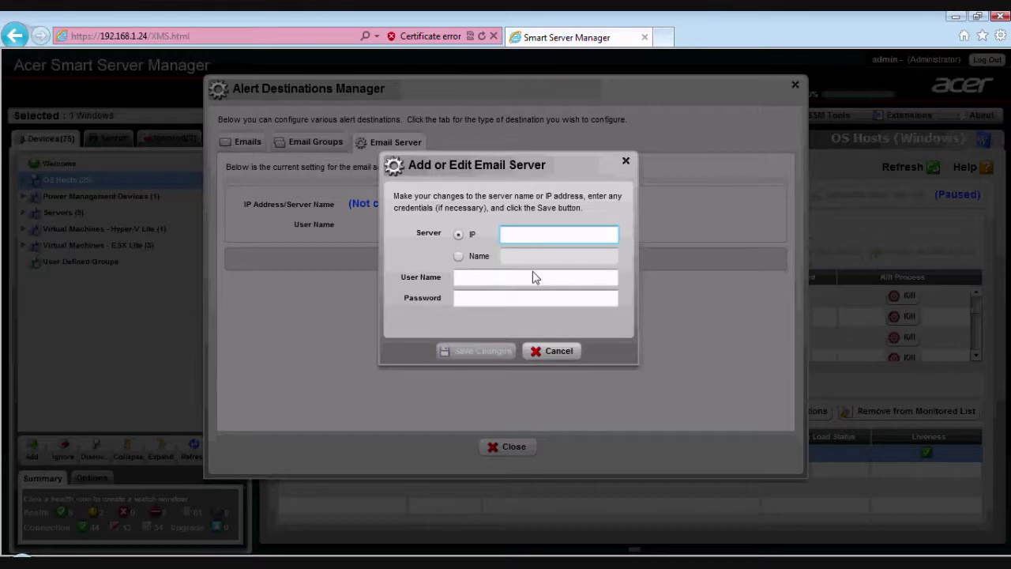
pyautogui.write('192')
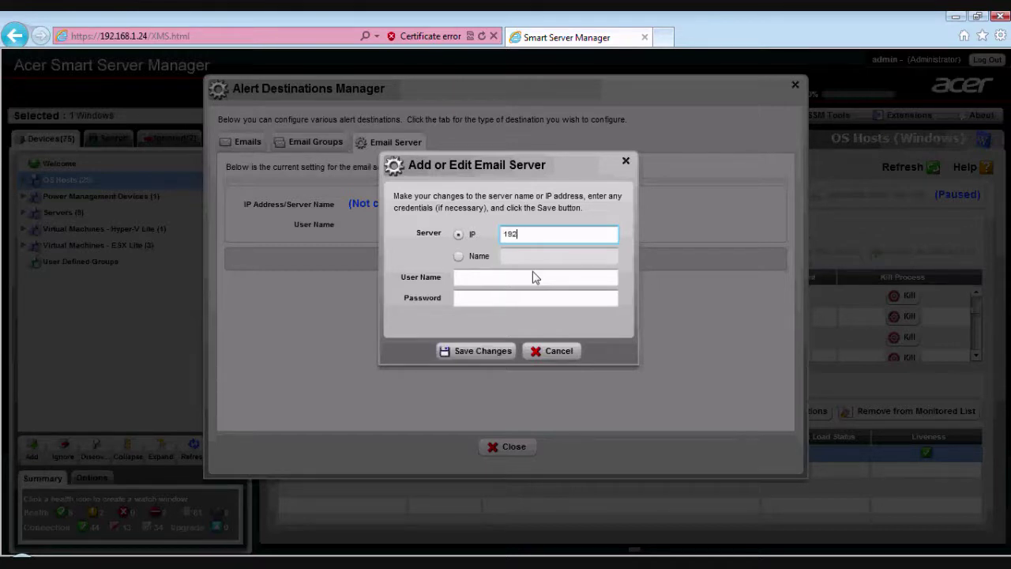
pyautogui.write('.168.')
pyautogui.write('1.25')
pyautogui.press('BackSpace')
pyautogui.press('BackSpace')
pyautogui.press('BackSpace')
pyautogui.press('BackSpace')
pyautogui.press('BackSpace')
pyautogui.press('BackSpace')
pyautogui.press('BackSpace')
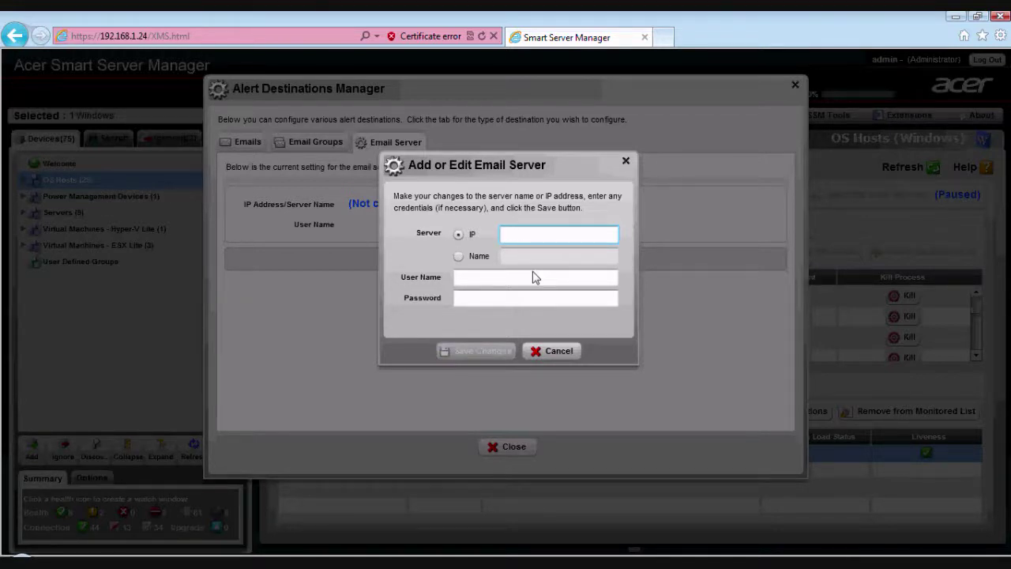
pyautogui.click(533, 278)
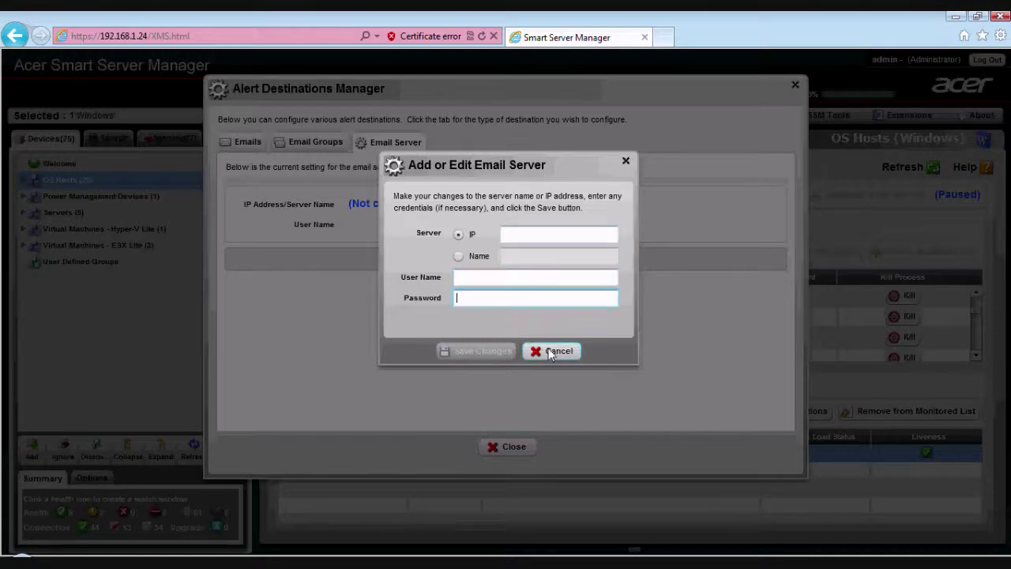
pyautogui.click(547, 351)
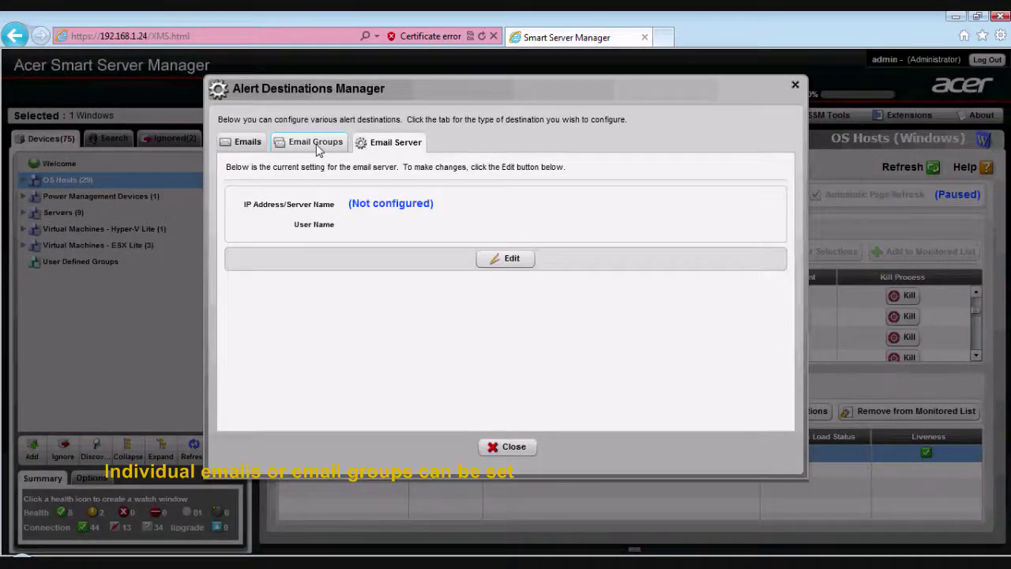
# - Start a new email group named 'Acer IT management' and open its member selection
pyautogui.click(319, 149)
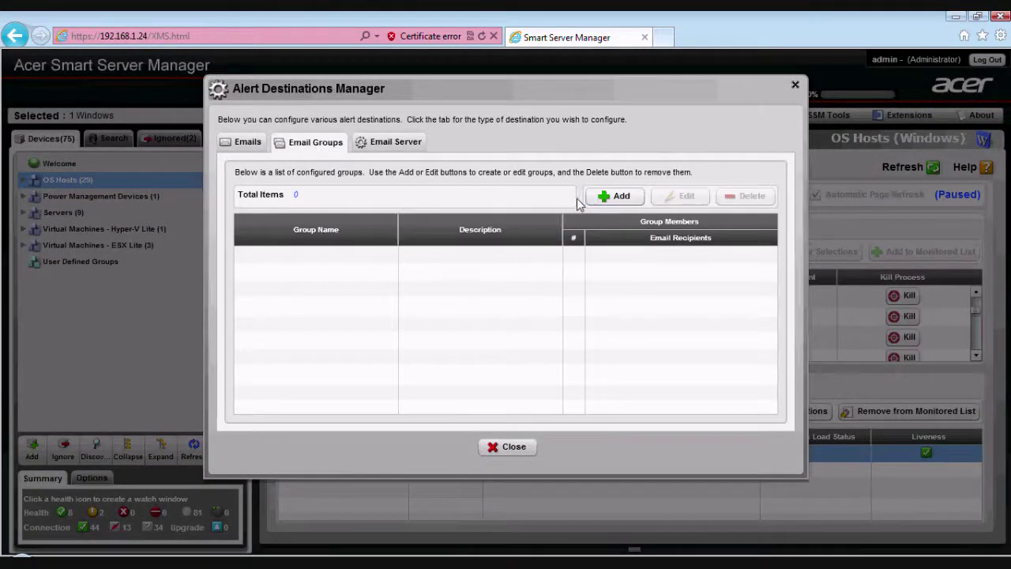
pyautogui.click(613, 196)
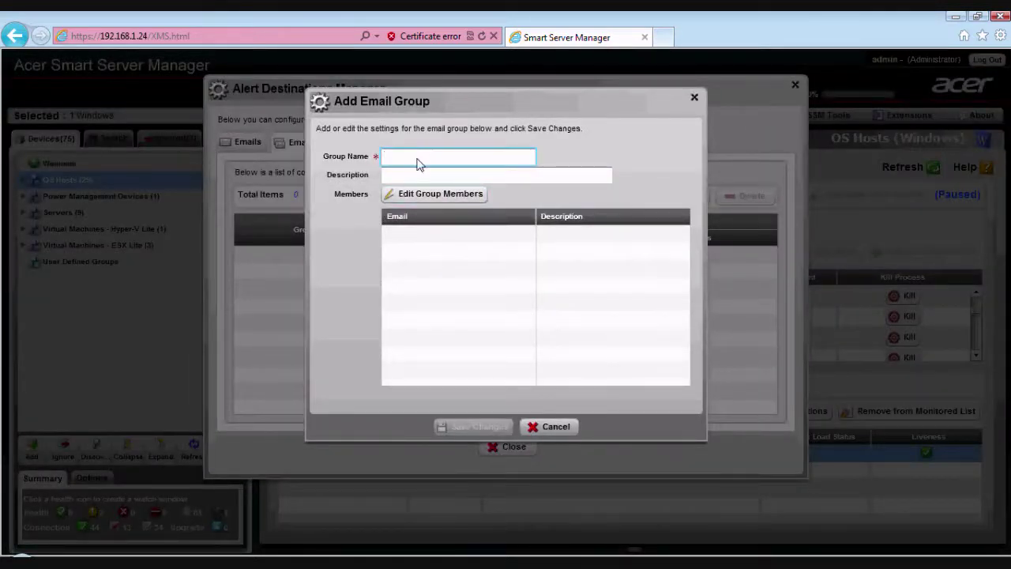
pyautogui.write('Acer')
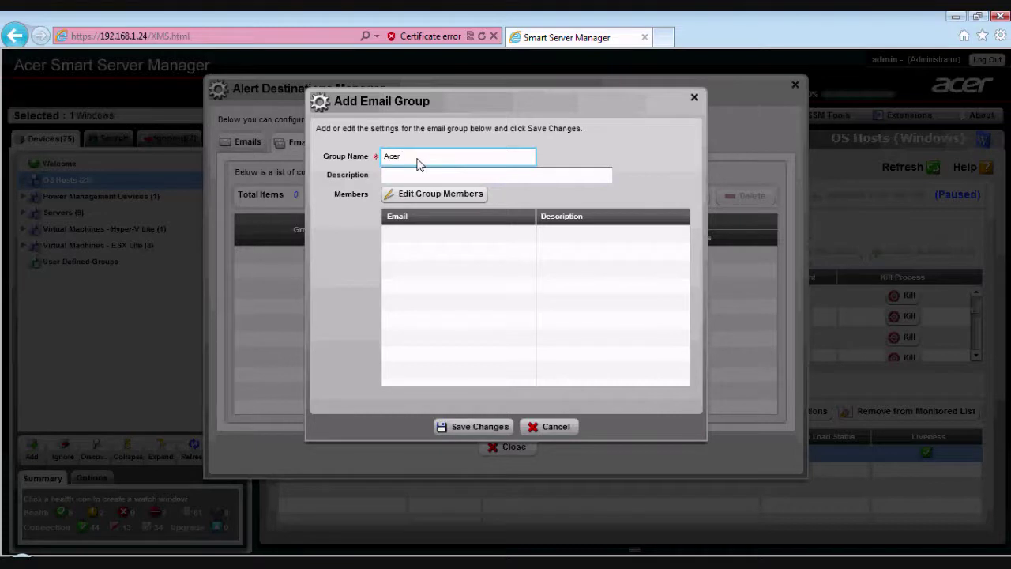
pyautogui.write(' IT management')
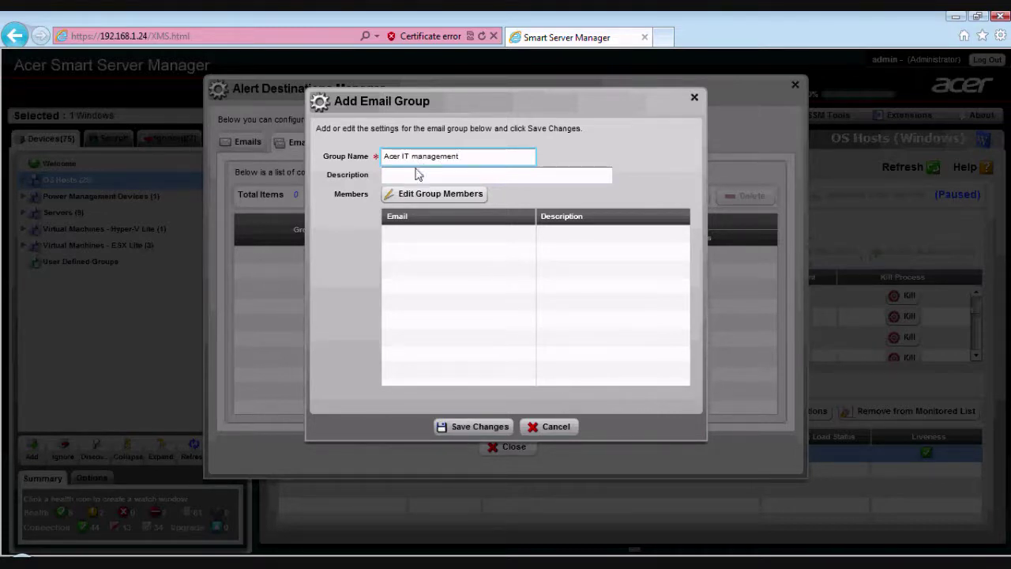
pyautogui.click(418, 176)
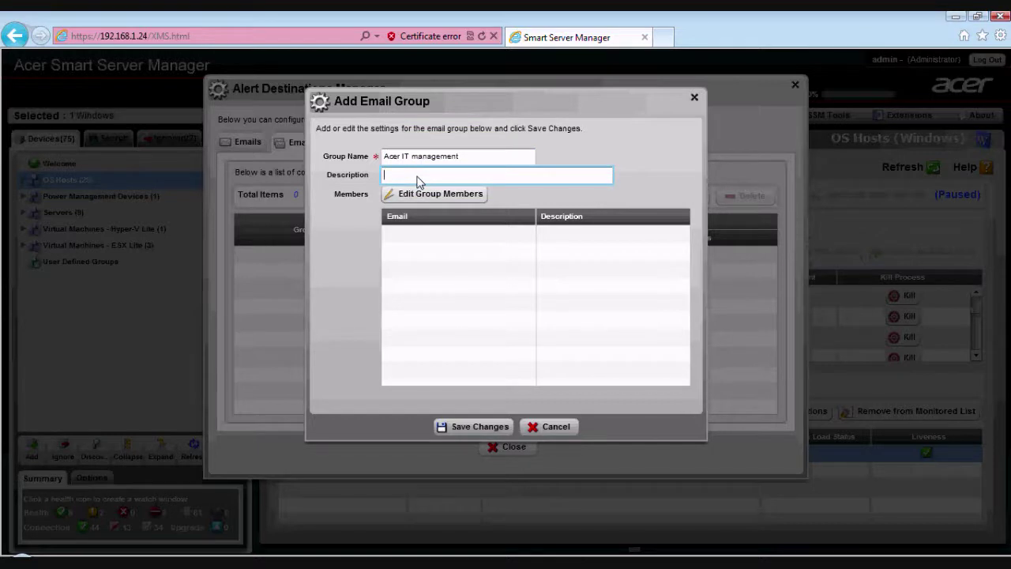
pyautogui.click(421, 194)
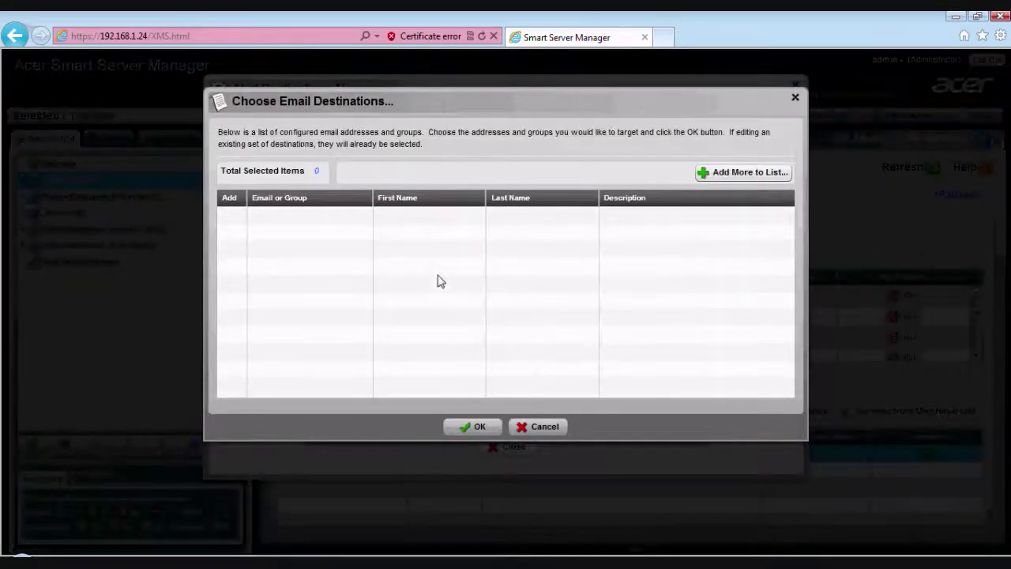
# - Add three member e-mail addresses to the list and confirm them as group members
pyautogui.click(734, 173)
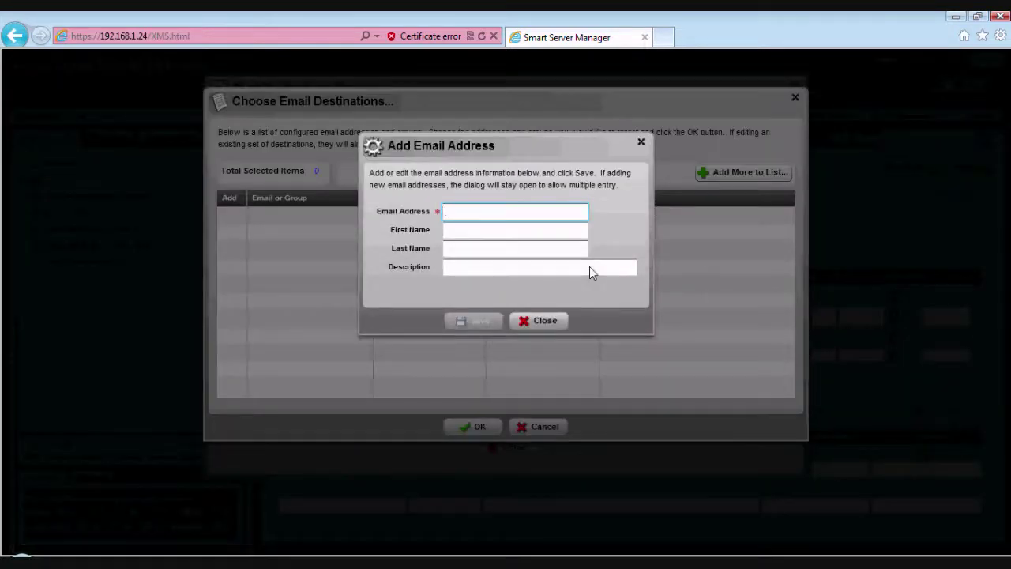
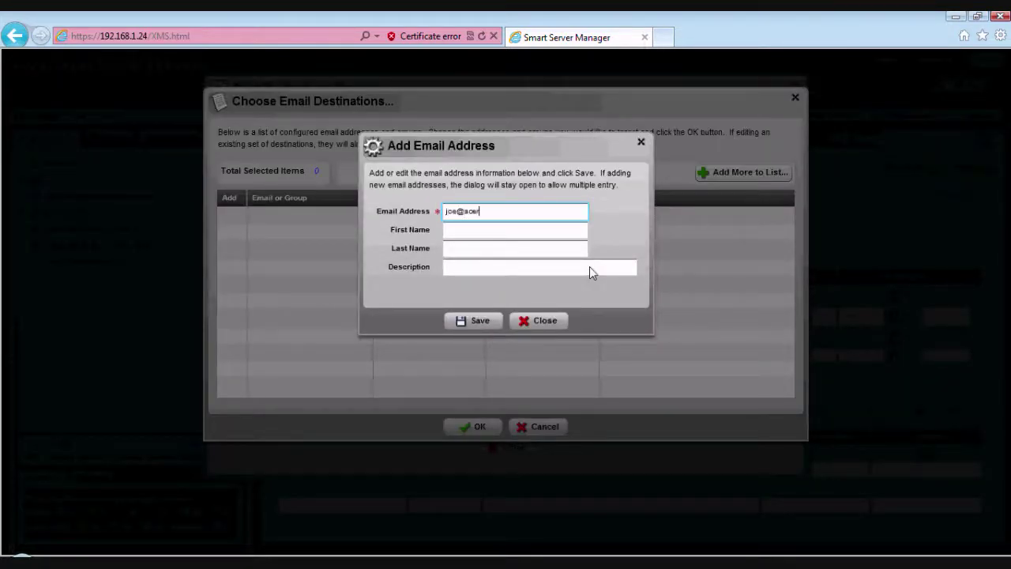
pyautogui.click(485, 323)
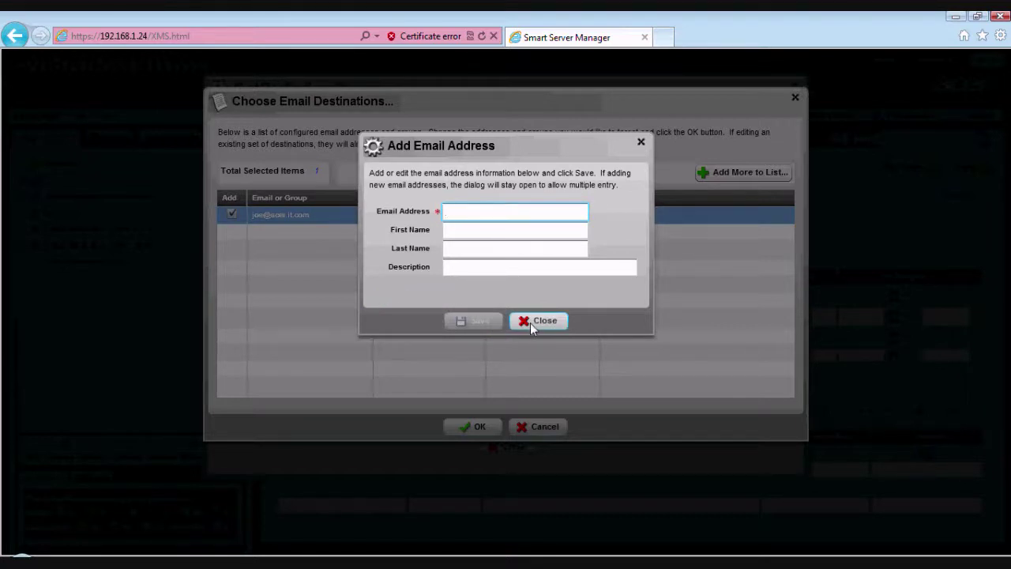
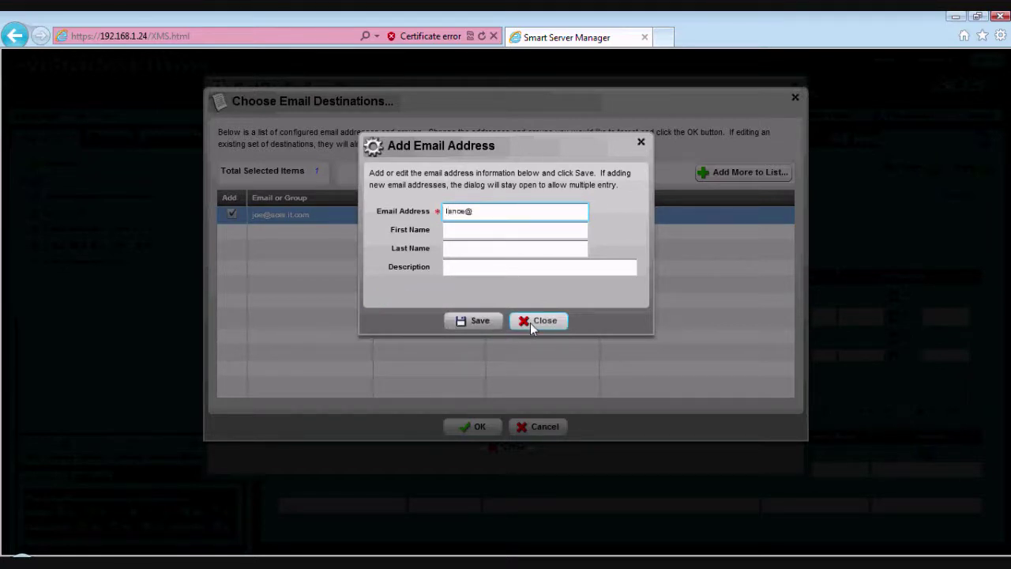
pyautogui.click(478, 320)
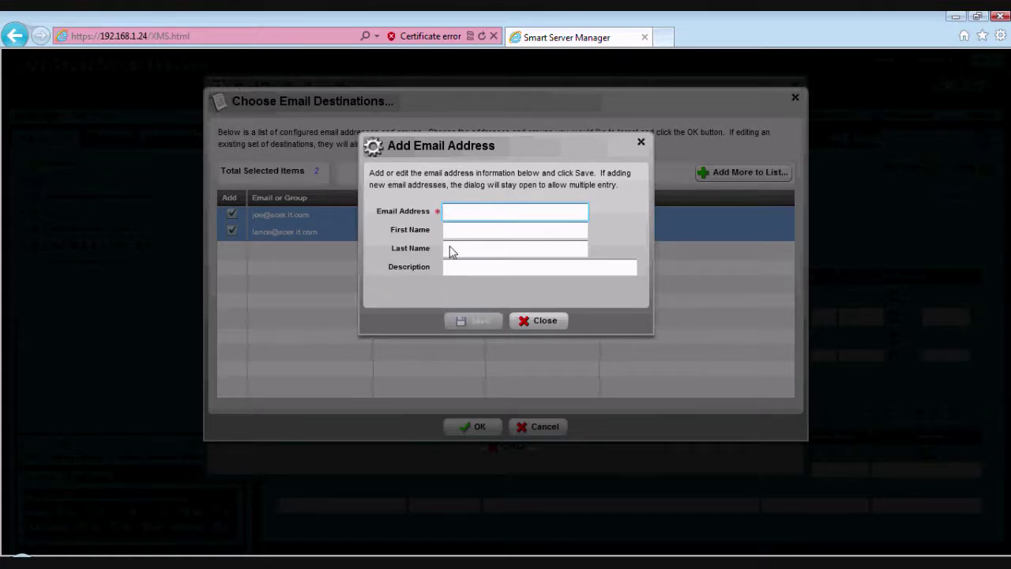
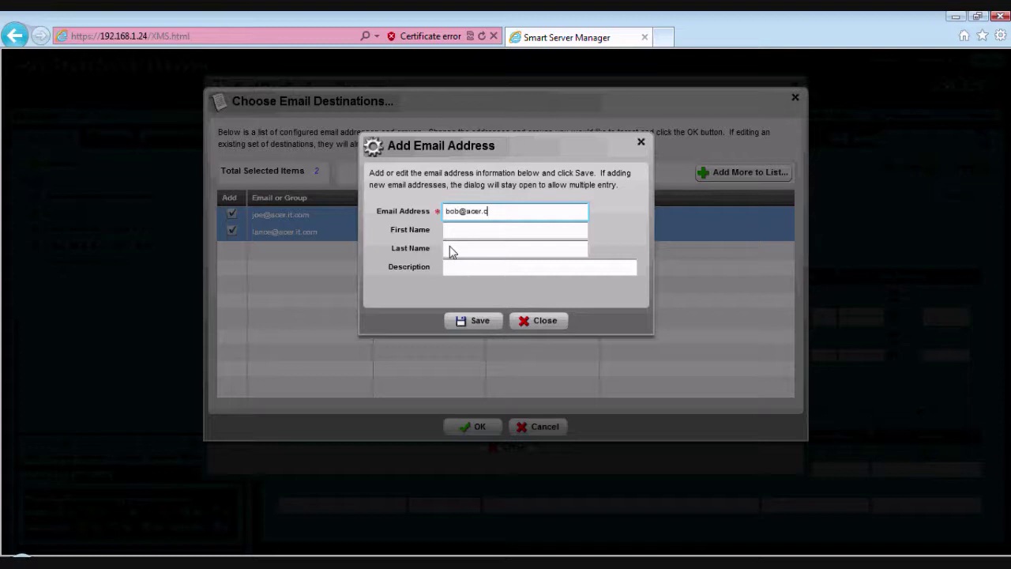
pyautogui.click(472, 320)
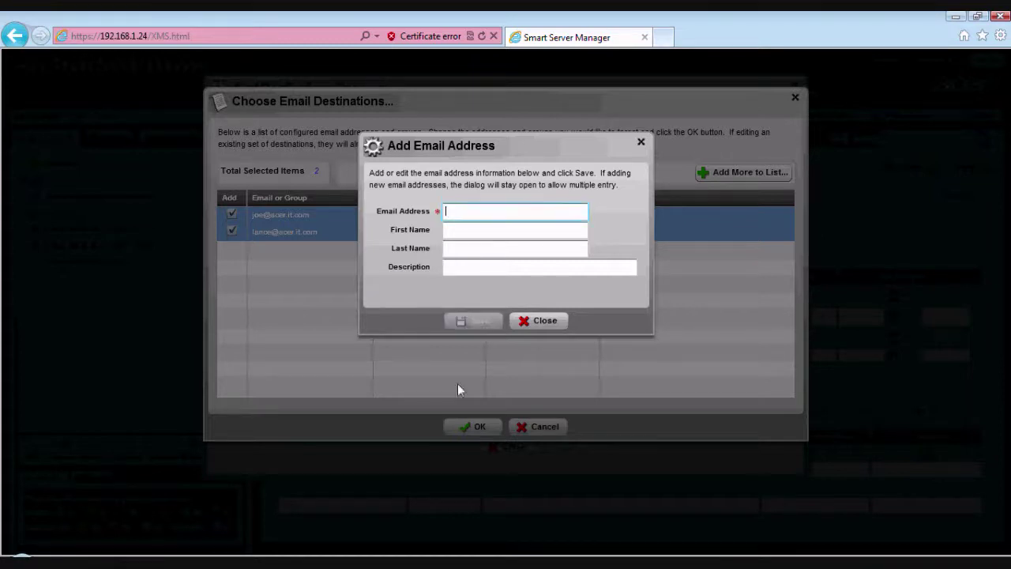
pyautogui.click(540, 324)
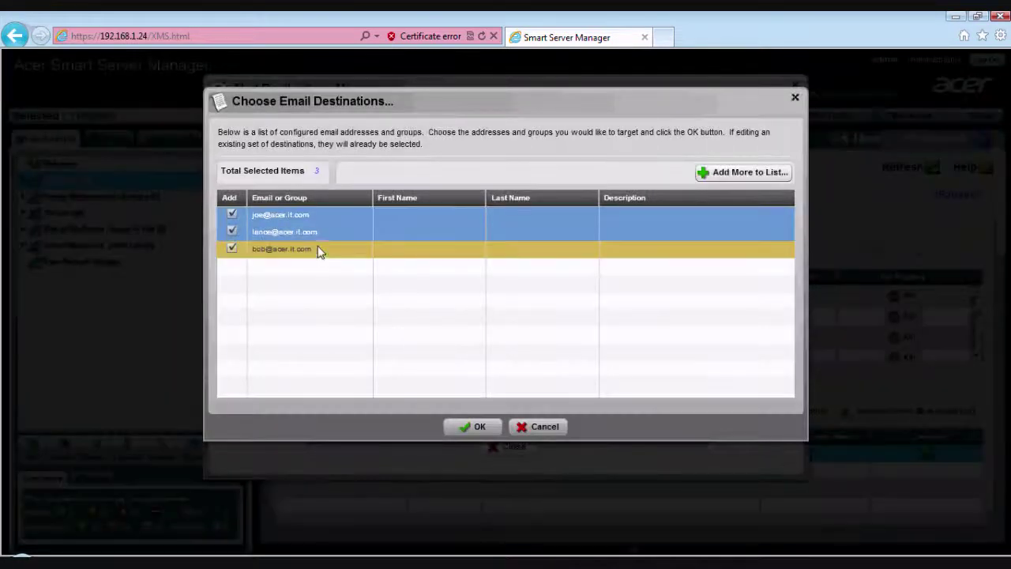
pyautogui.click(472, 426)
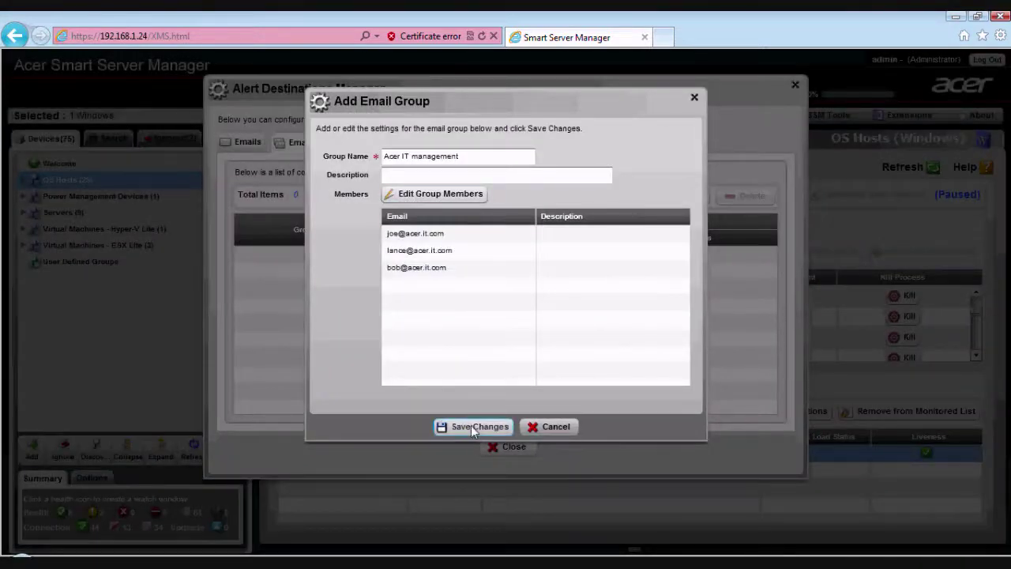
# - Save the Acer IT management group, then review the saved addresses on the Emails tab
pyautogui.click(471, 426)
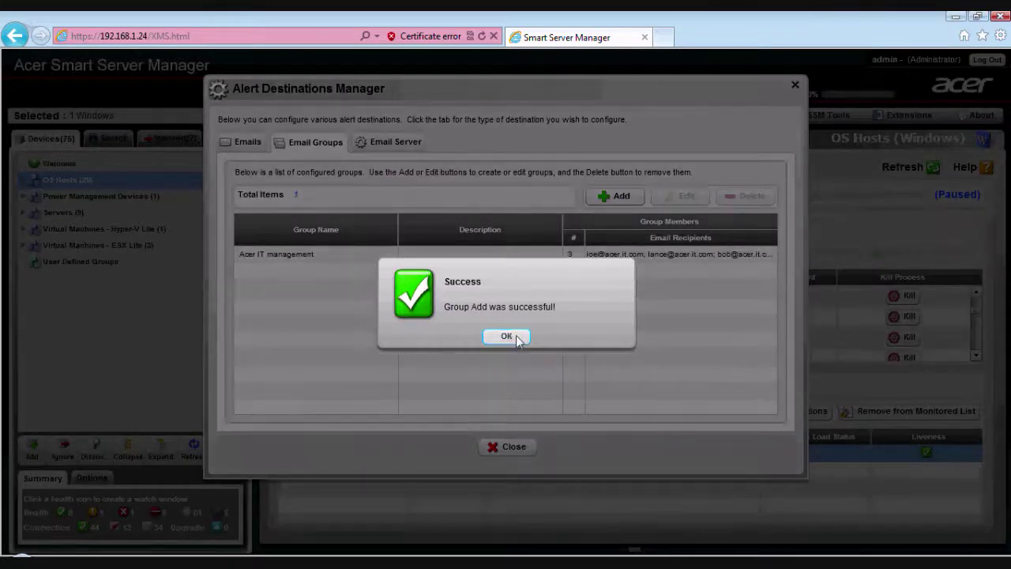
pyautogui.click(509, 337)
pyautogui.click(292, 262)
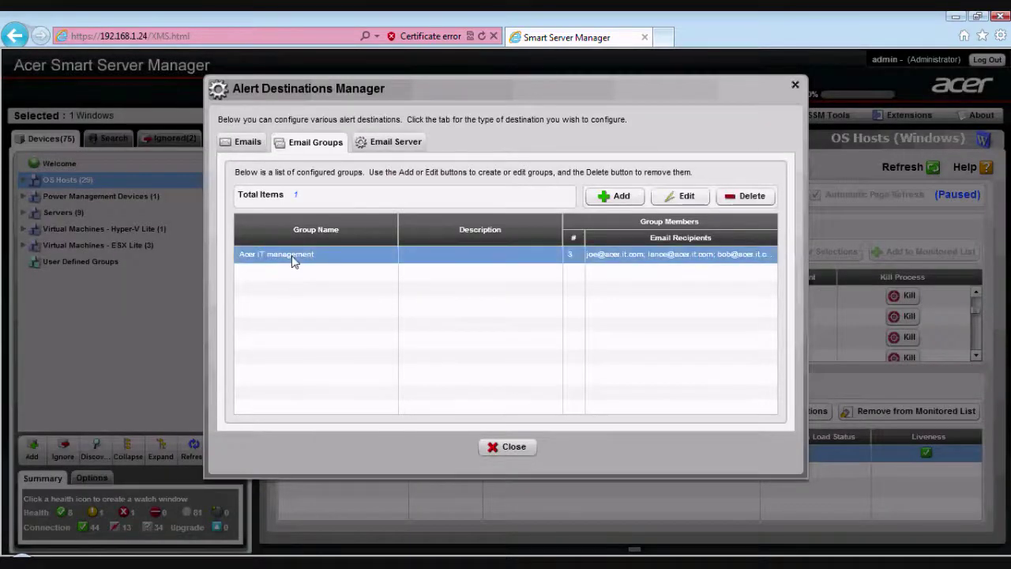
pyautogui.click(248, 142)
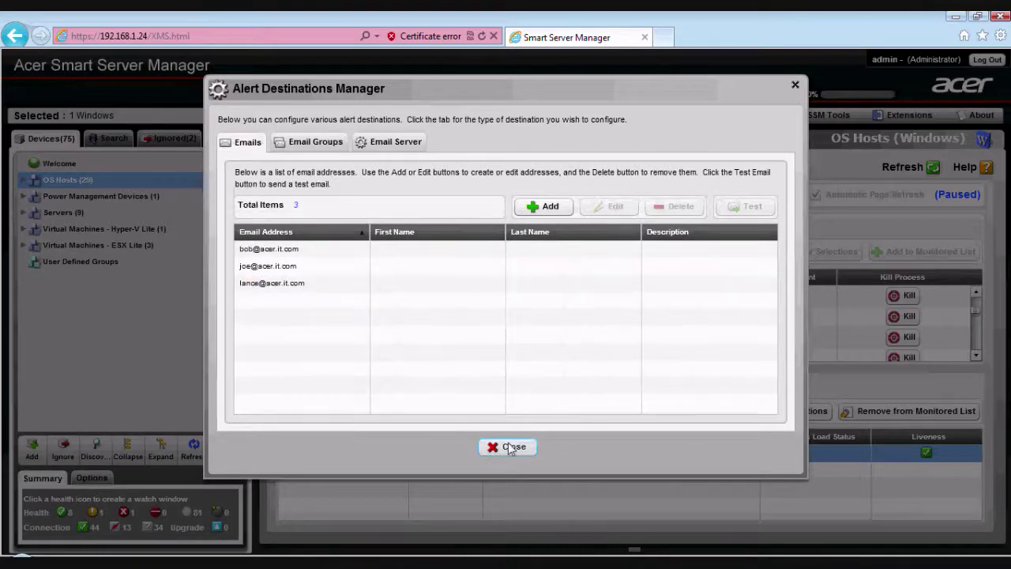
# - Close the Alert Destinations manager and open SSM Tools > SSM Alerting
pyautogui.click(509, 447)
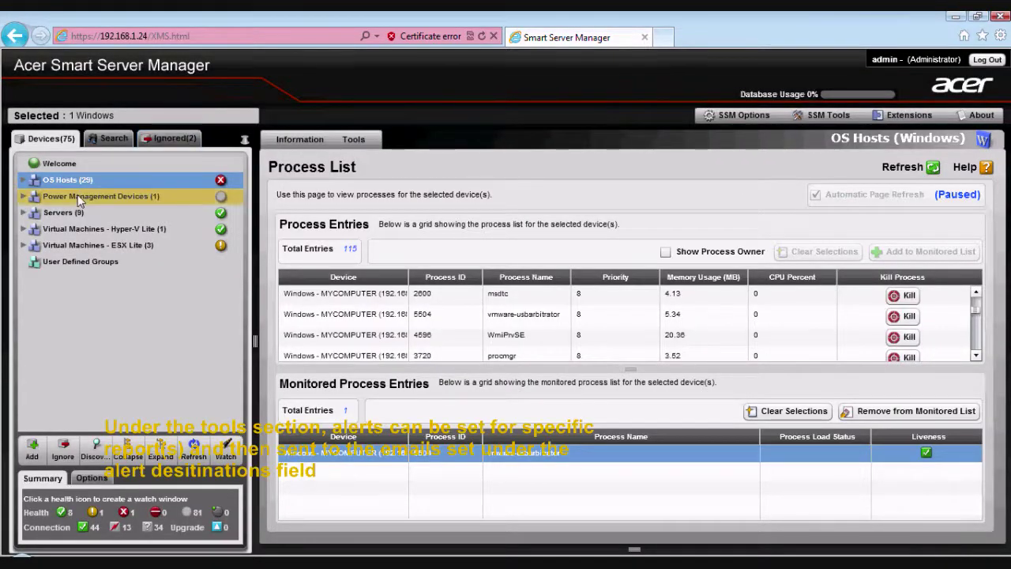
pyautogui.click(842, 117)
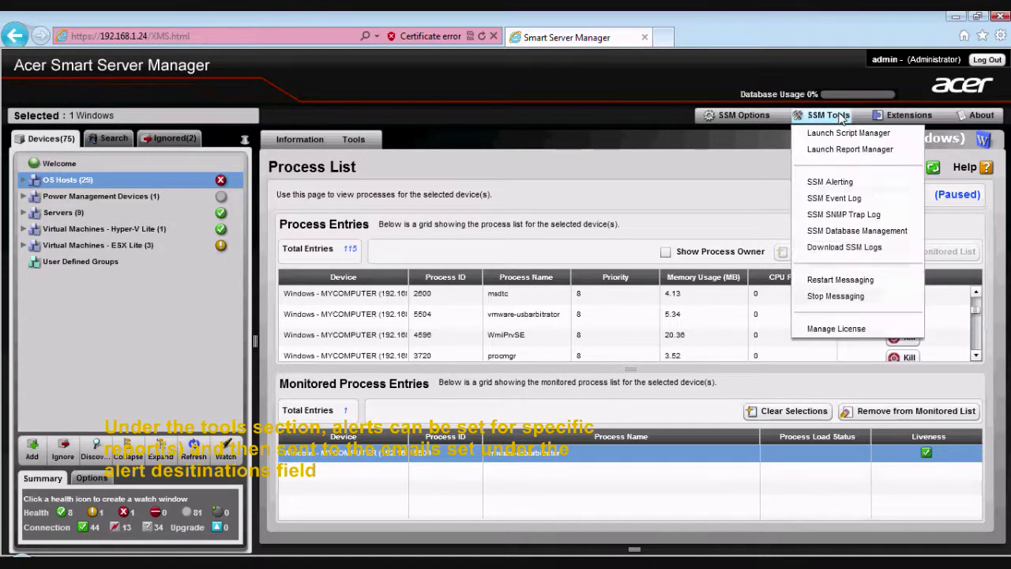
pyautogui.click(826, 182)
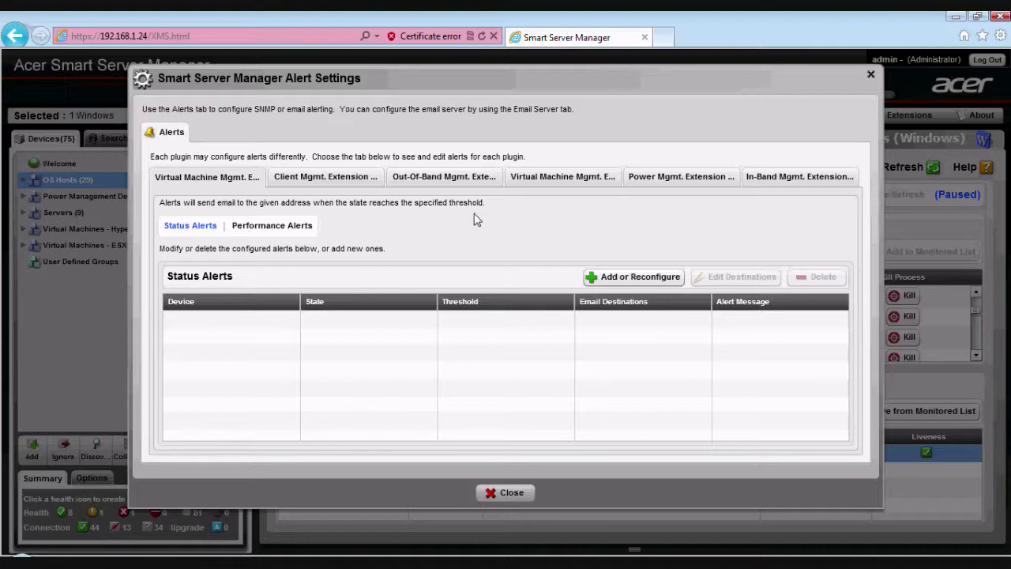
# - Browse the plugin alert tabs, ending on the Out-Of-Band Mgmt. Extension health alerts
pyautogui.click(322, 180)
pyautogui.click(443, 183)
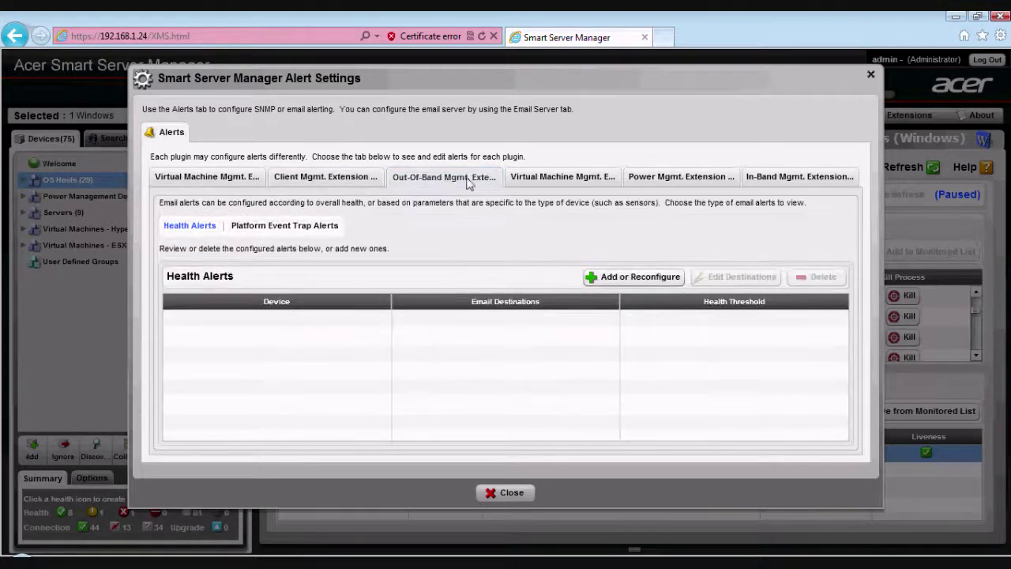
pyautogui.click(548, 177)
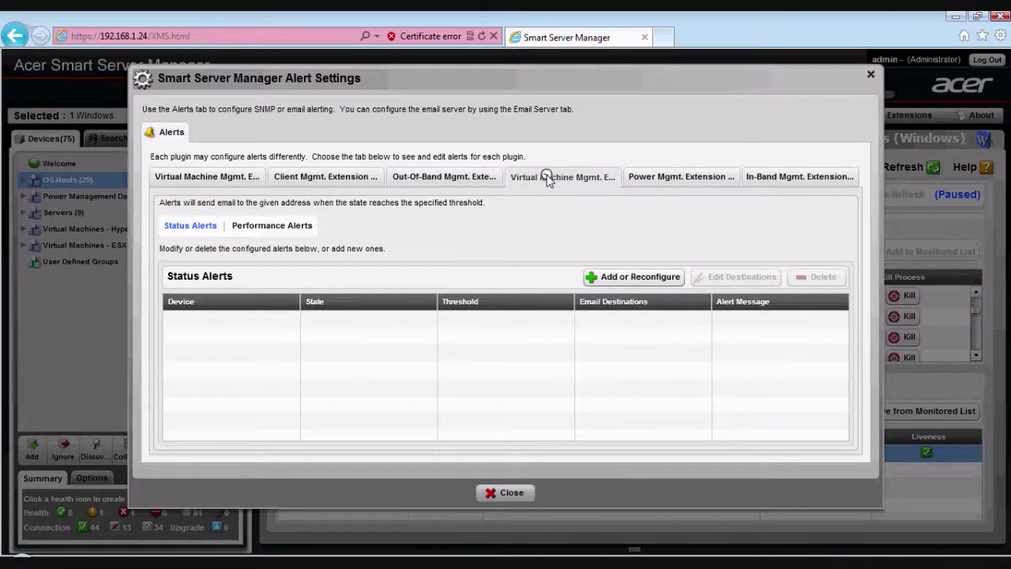
pyautogui.click(353, 176)
pyautogui.click(441, 184)
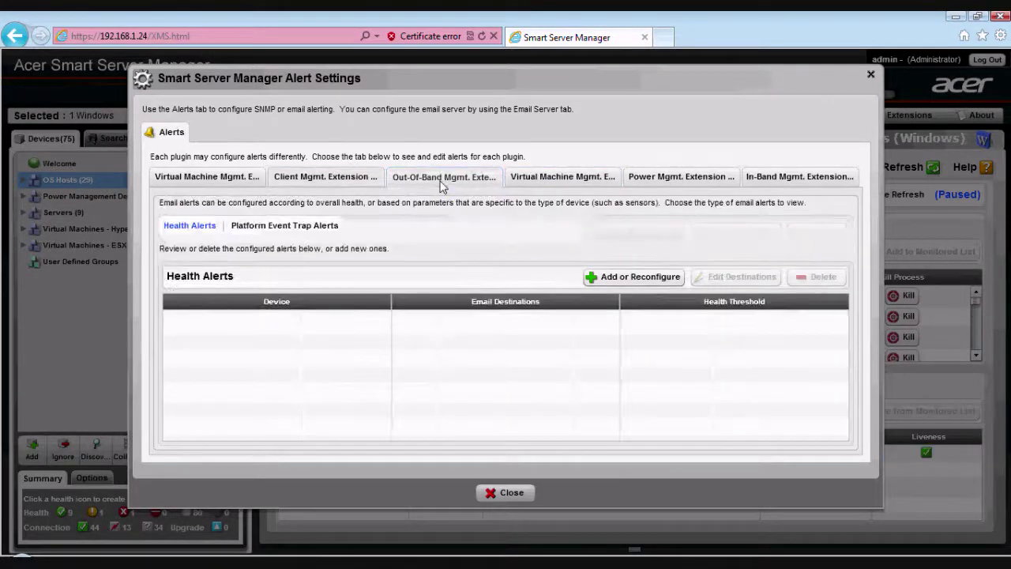
# - Add a health e-mail alert for all six servers on Good, Critical and Non-recoverable, sent to Acer IT management
pyautogui.click(621, 278)
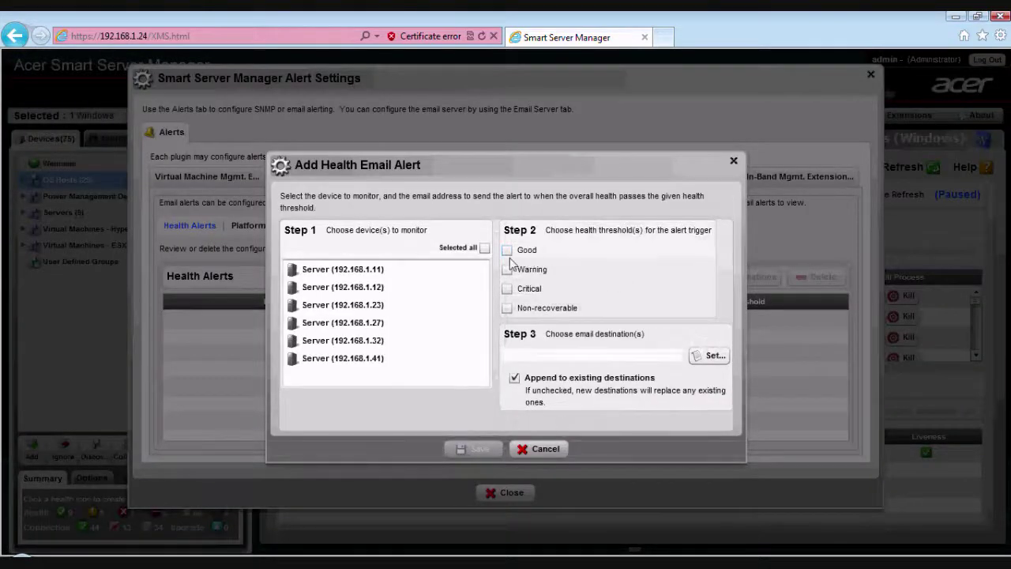
pyautogui.click(485, 248)
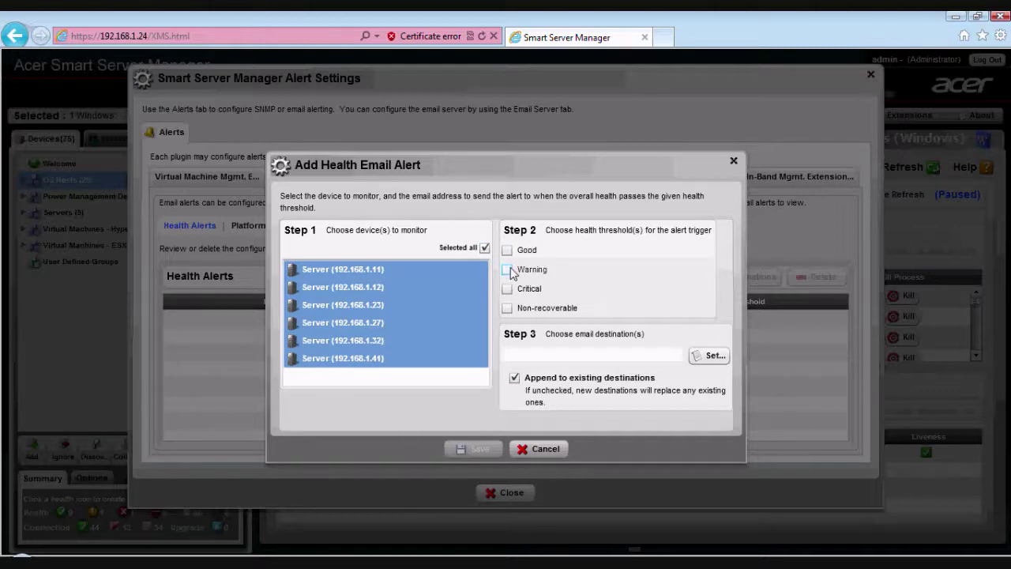
pyautogui.click(507, 250)
pyautogui.click(507, 288)
pyautogui.click(507, 308)
pyautogui.click(710, 356)
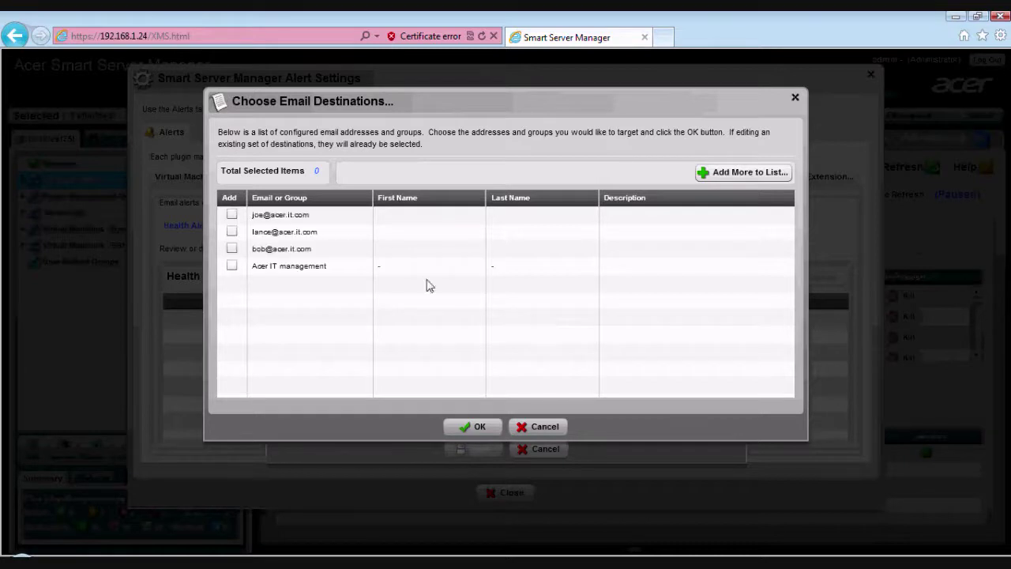
pyautogui.click(231, 267)
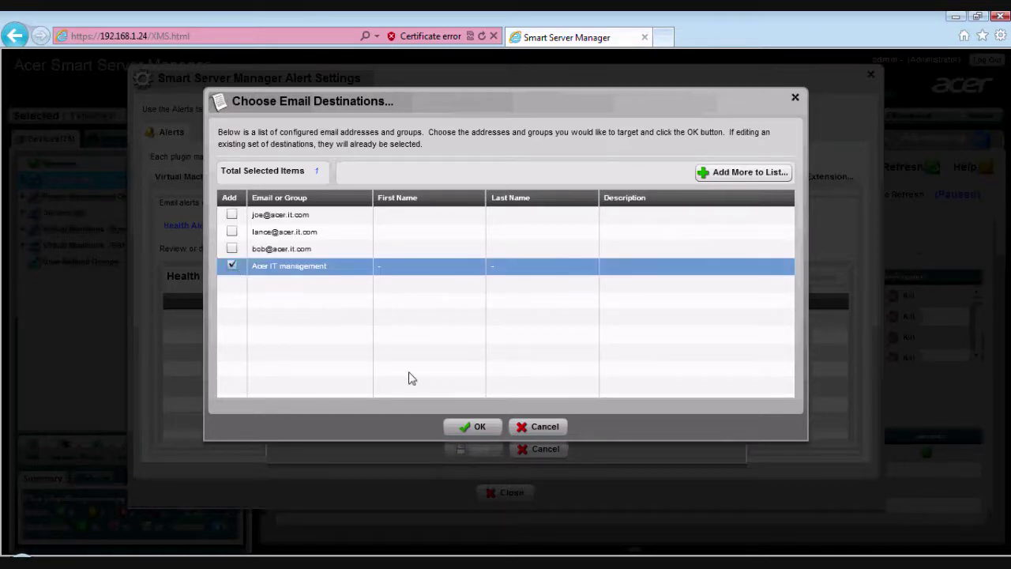
pyautogui.click(474, 427)
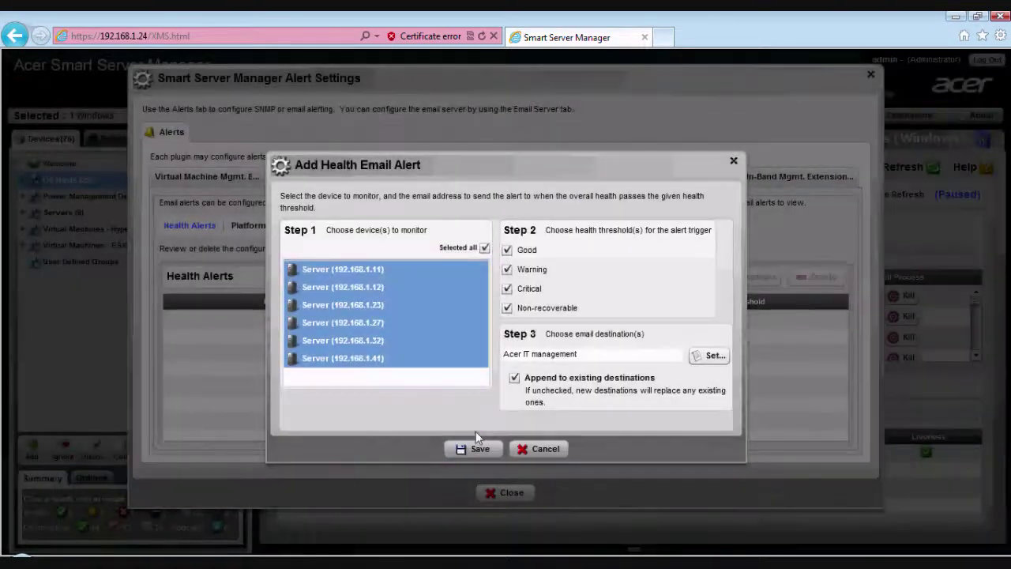
pyautogui.click(476, 449)
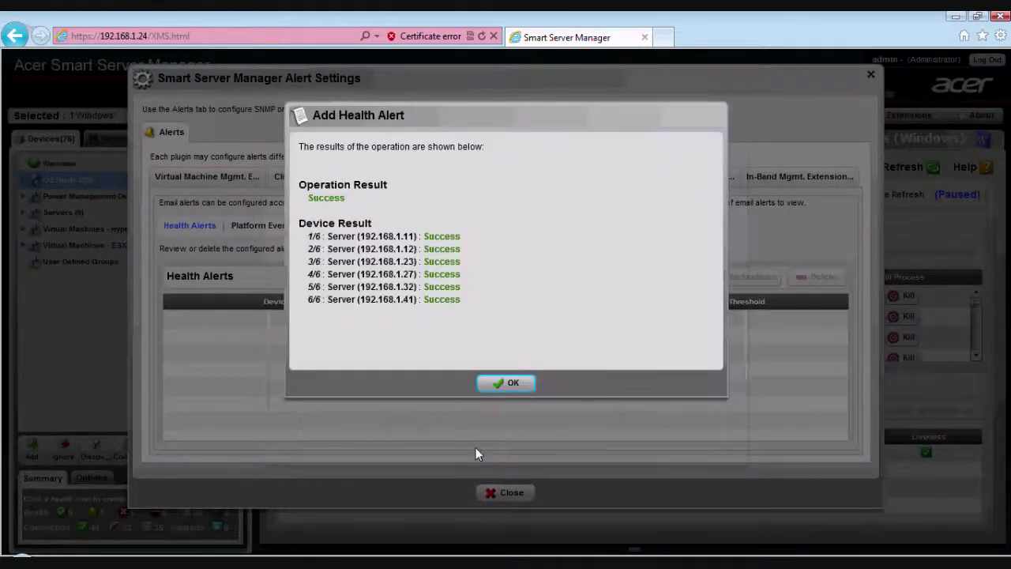
pyautogui.click(502, 382)
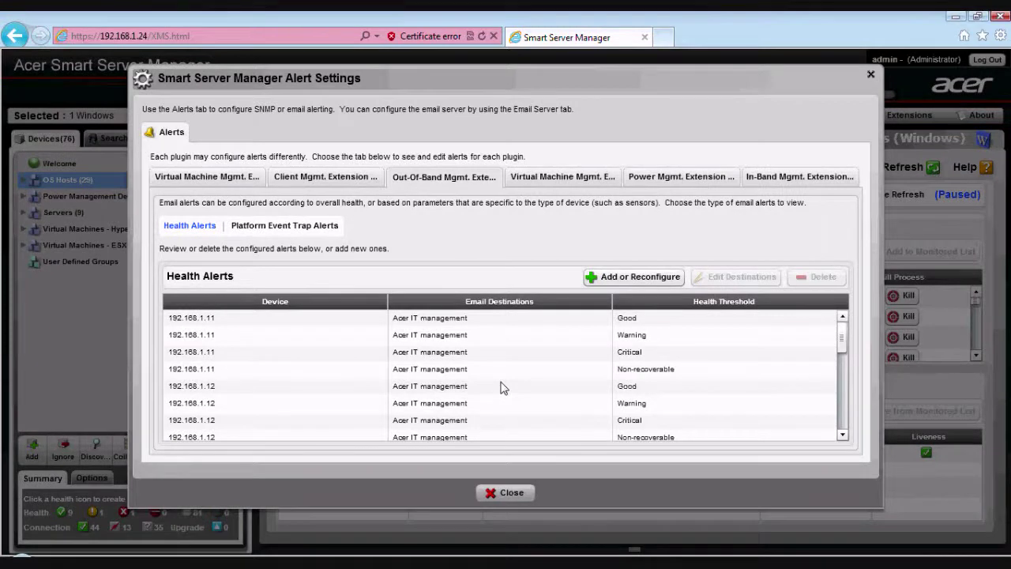
# - Browse the extension tabs and show the first Virtual Machine Mgmt. Extension's Status Alerts
pyautogui.click(776, 183)
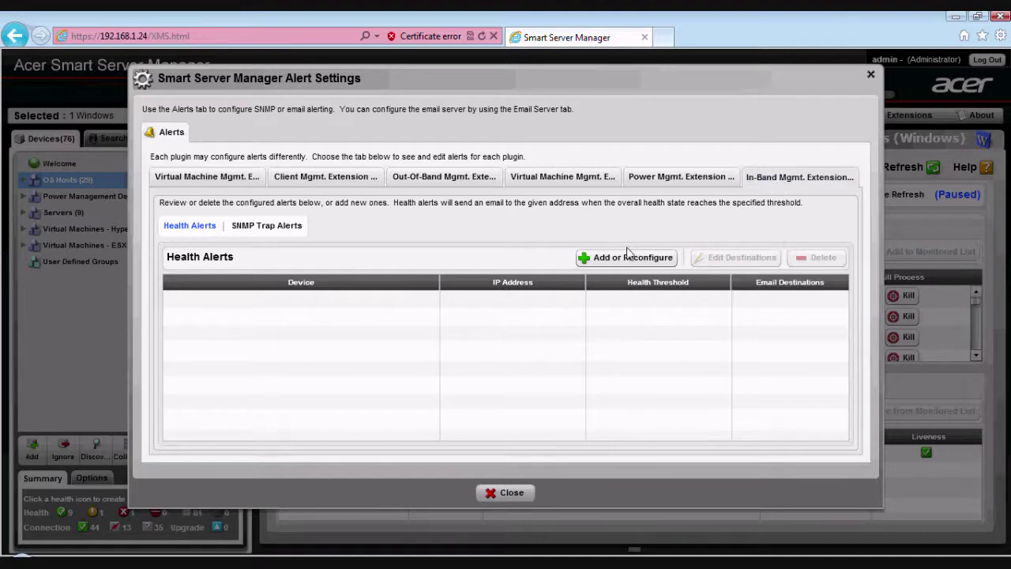
pyautogui.click(644, 181)
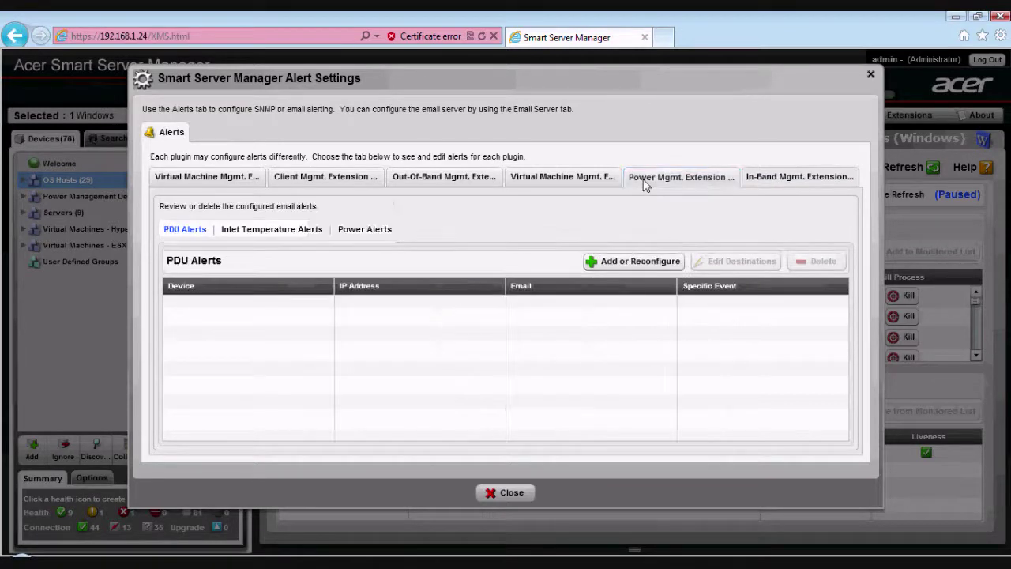
pyautogui.click(580, 180)
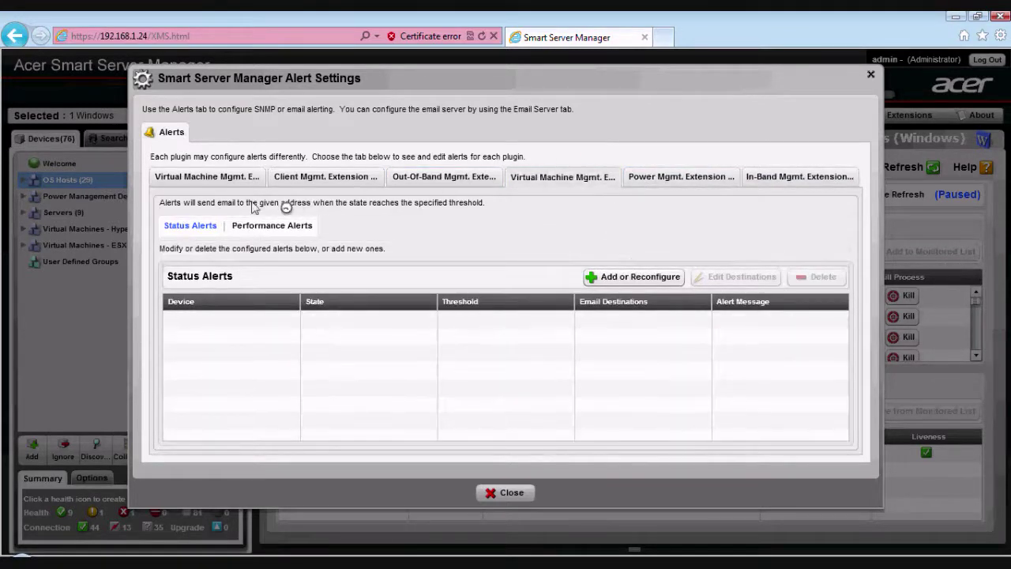
pyautogui.click(231, 182)
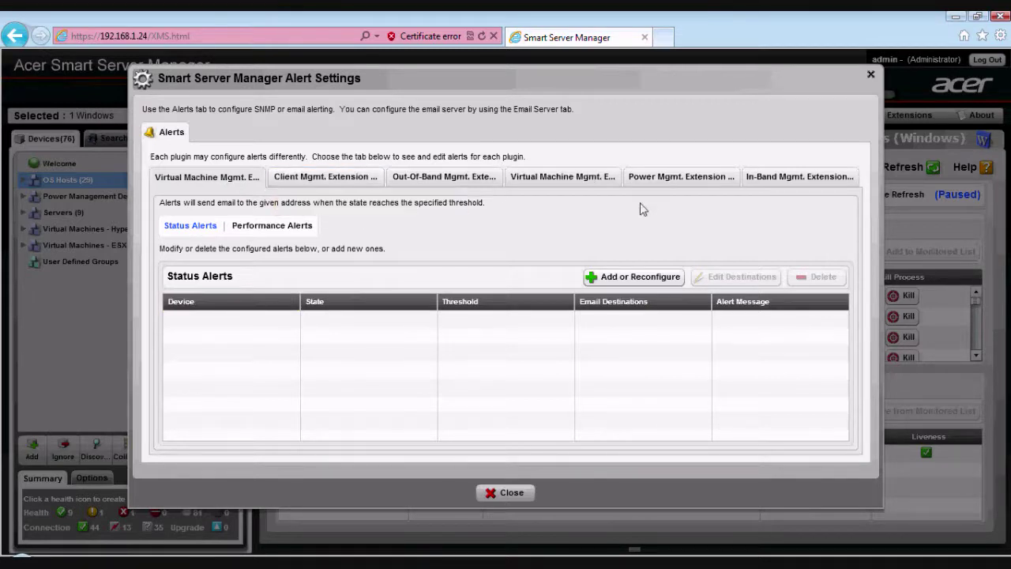
# - On the other virtual machine extension's alerts, cancel adding a status alert and close Alert Settings
pyautogui.click(594, 180)
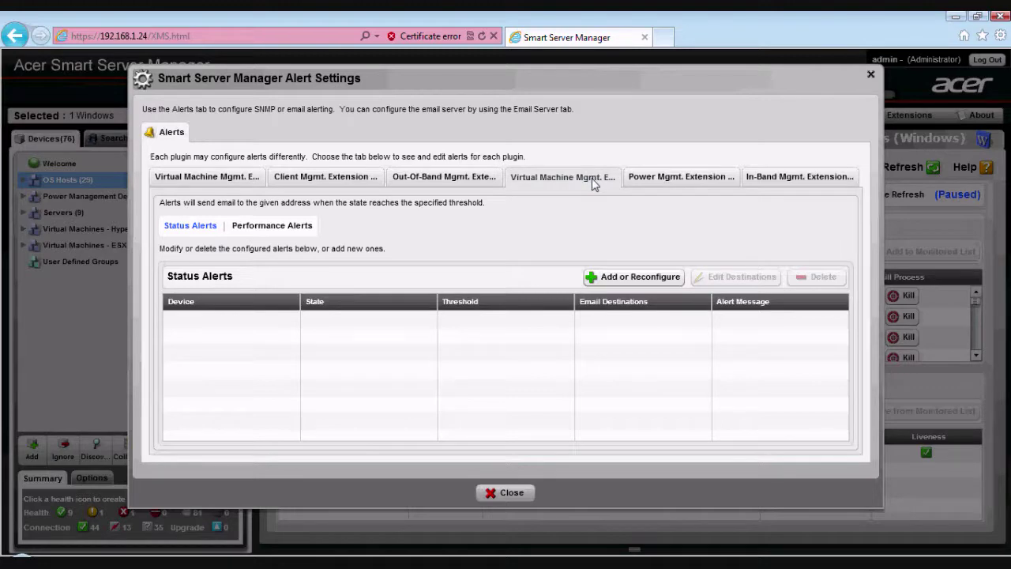
pyautogui.click(632, 276)
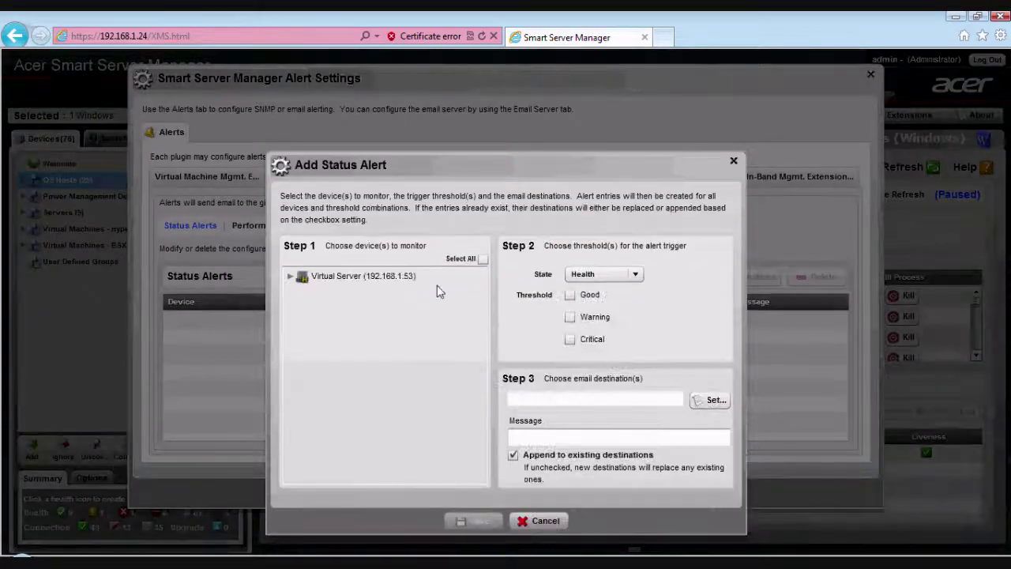
pyautogui.click(290, 276)
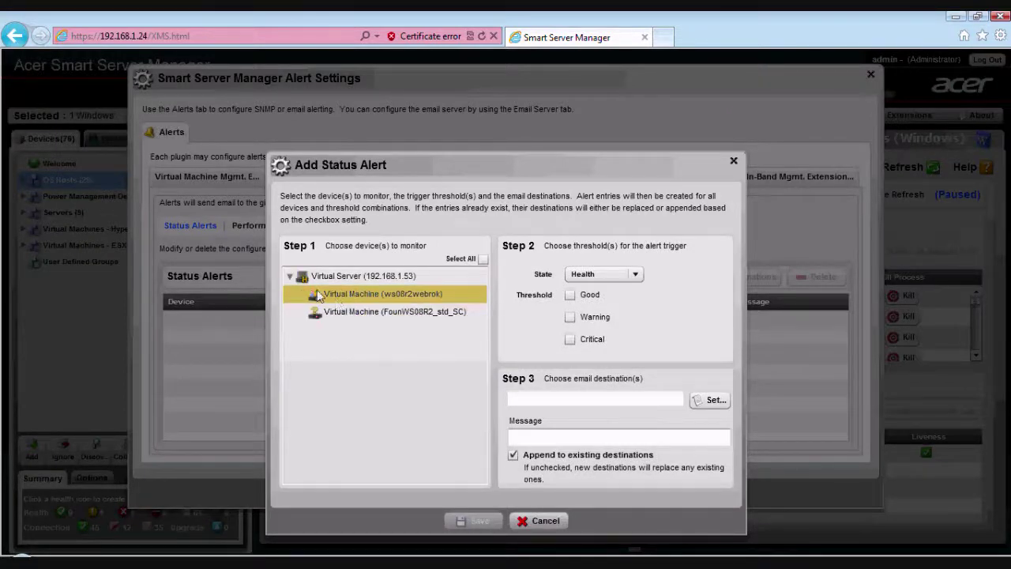
pyautogui.click(292, 275)
pyautogui.click(532, 522)
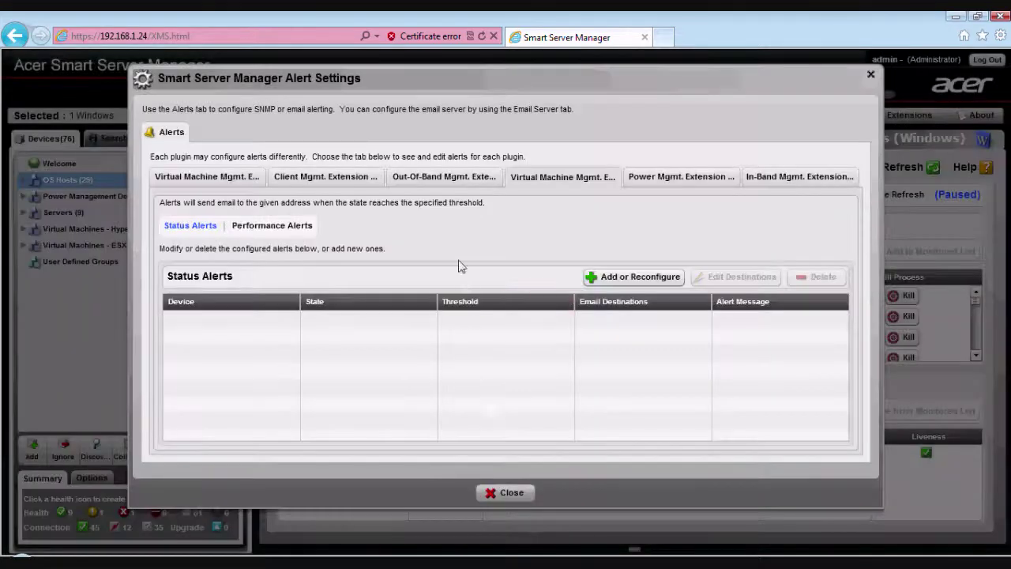
pyautogui.click(511, 495)
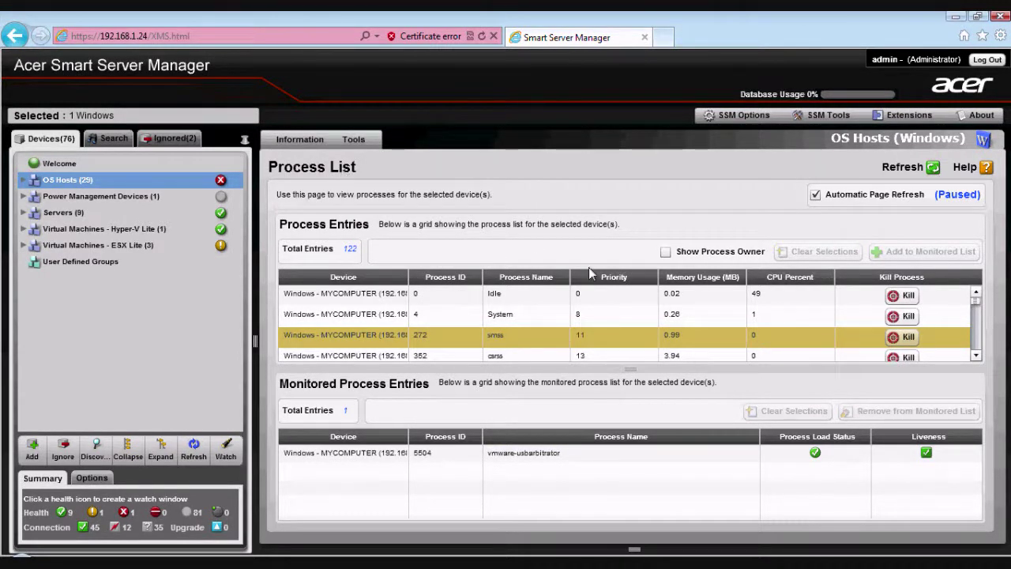
# - Select Windows - MYCOMPUTER under OS Hosts > Windows Group and show Information > General Summary
pyautogui.click(24, 180)
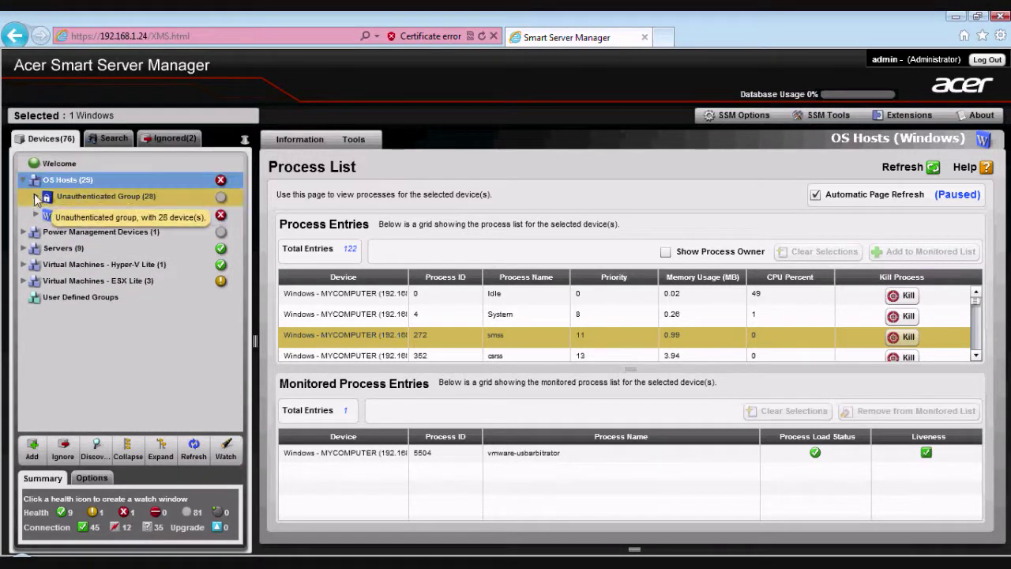
pyautogui.click(36, 197)
pyautogui.click(35, 197)
pyautogui.click(36, 214)
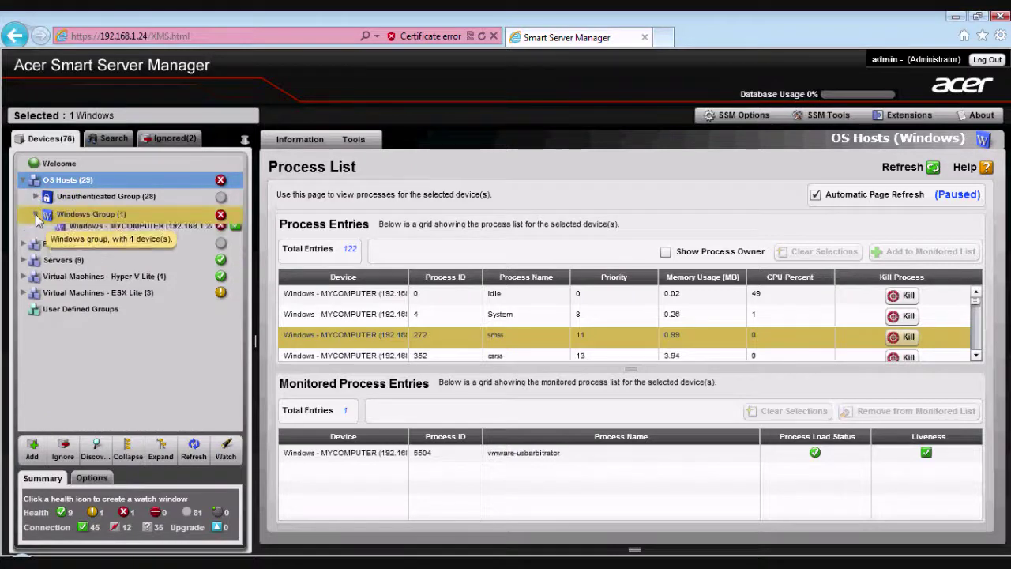
pyautogui.click(77, 231)
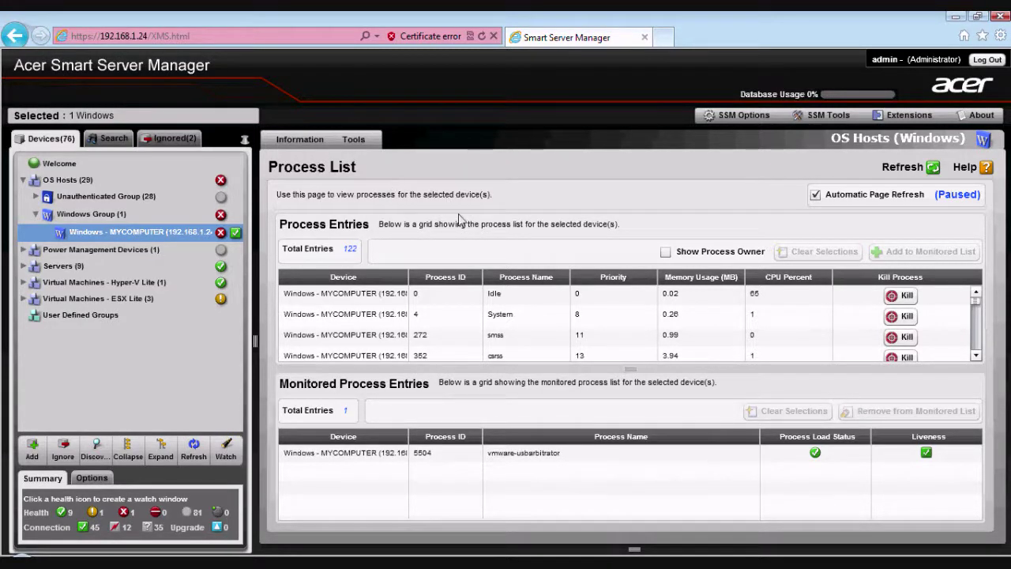
pyautogui.click(300, 140)
pyautogui.click(300, 159)
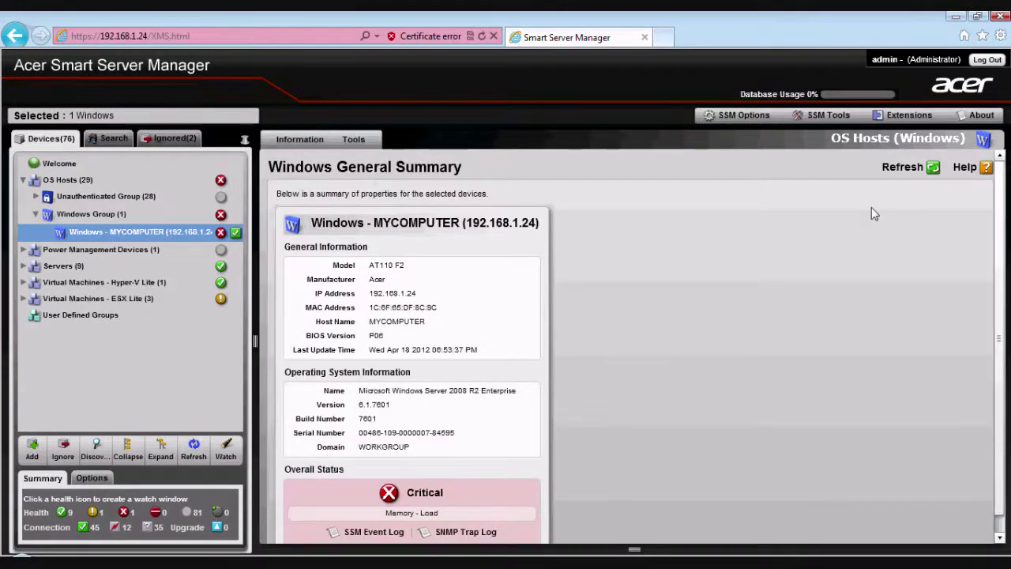
# - Show Firmware Update Extension's Configuration and Firmware Update Manager options in the Extensions list
pyautogui.scroll(-1, 1007, 321)
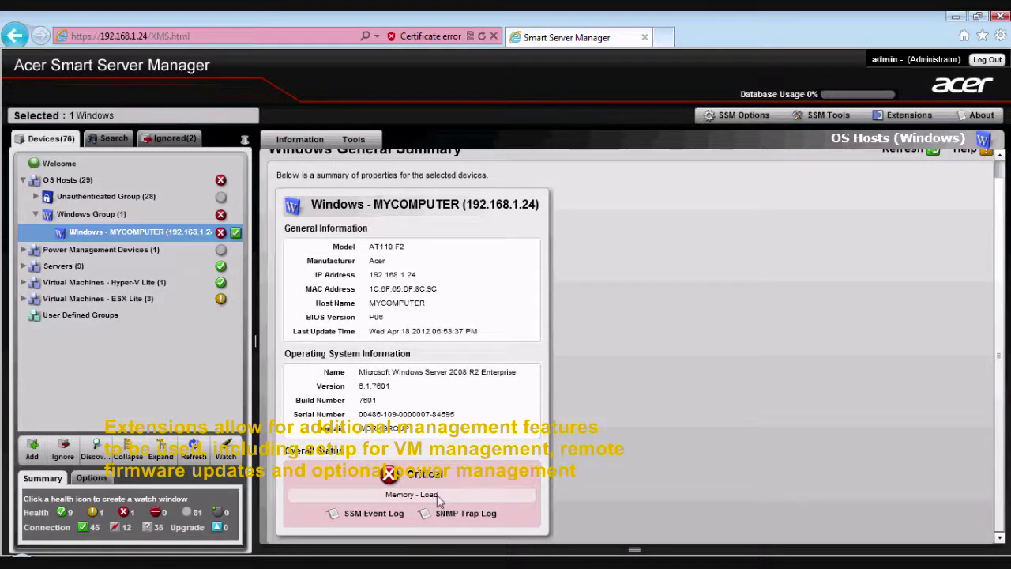
pyautogui.click(905, 117)
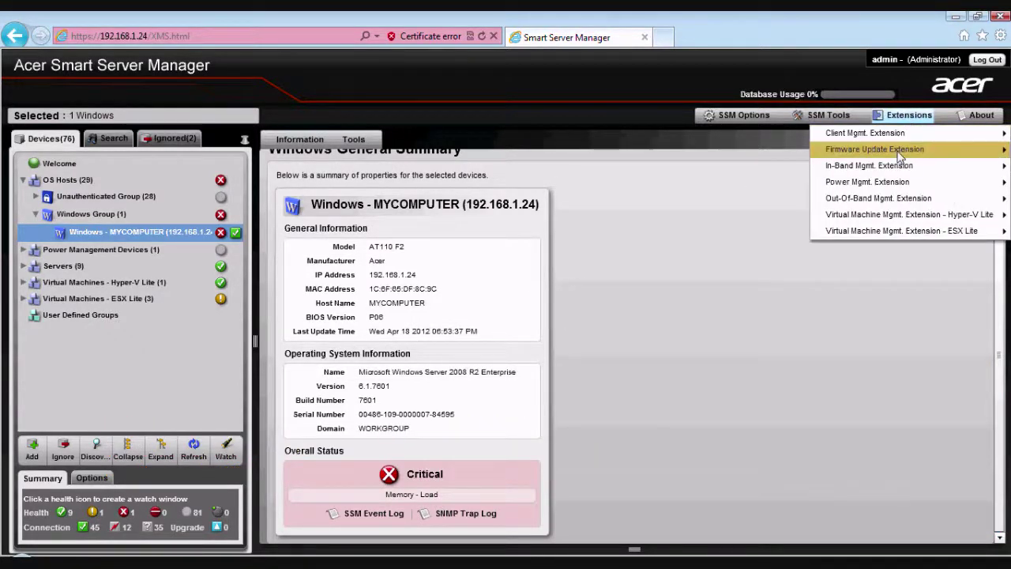
pyautogui.moveTo(896, 183)
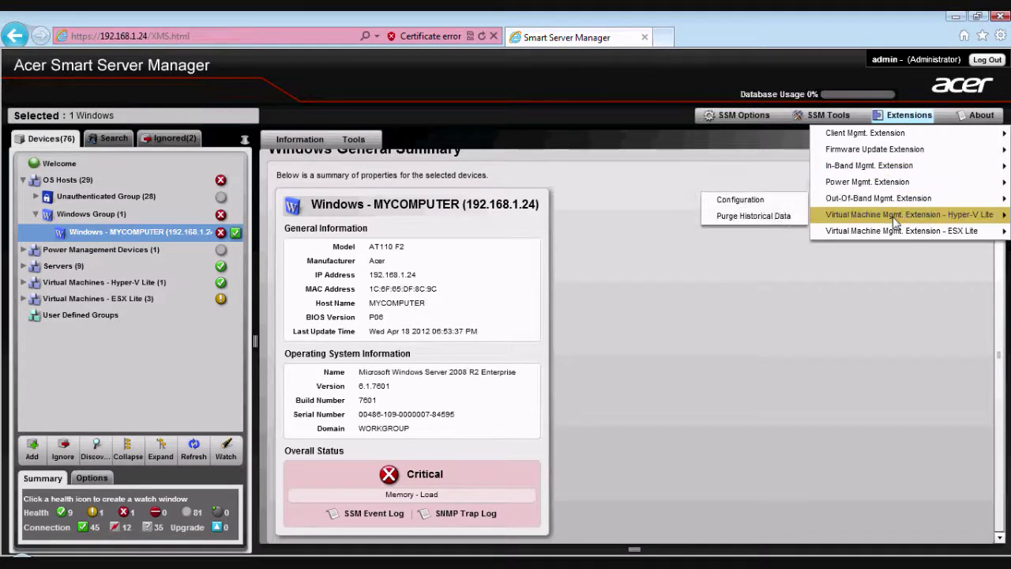
pyautogui.moveTo(896, 220)
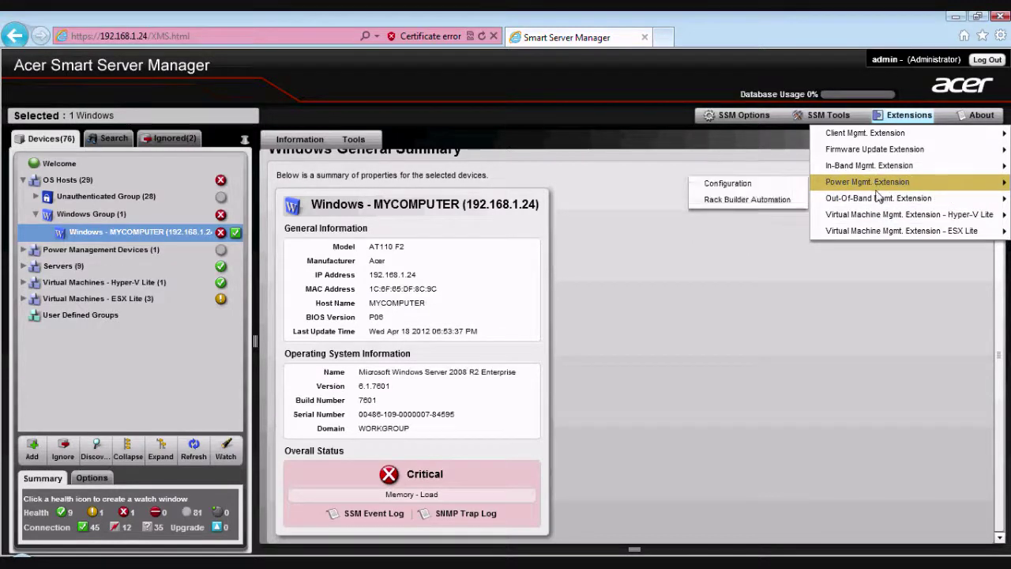
pyautogui.moveTo(867, 152)
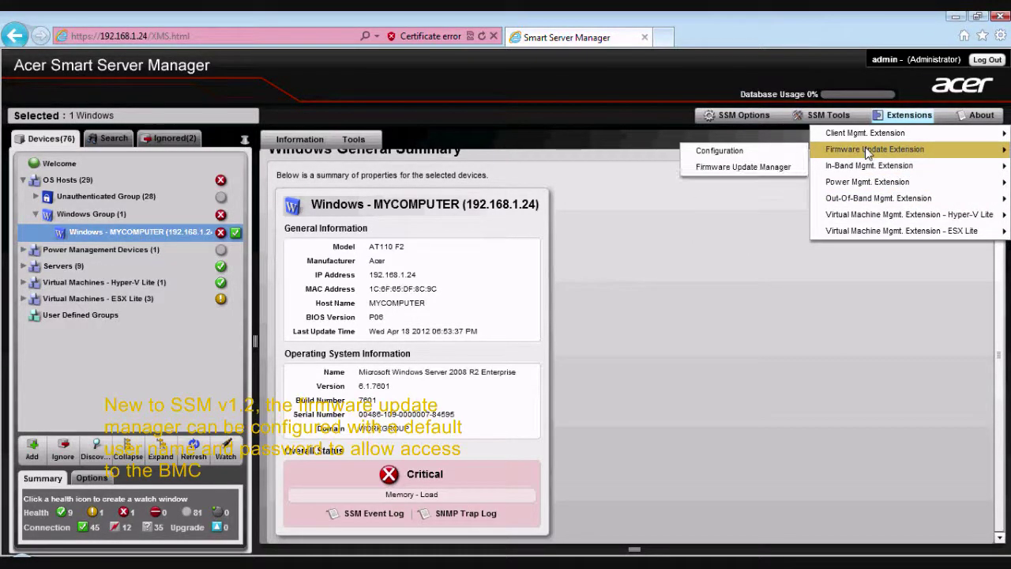
pyautogui.click(783, 152)
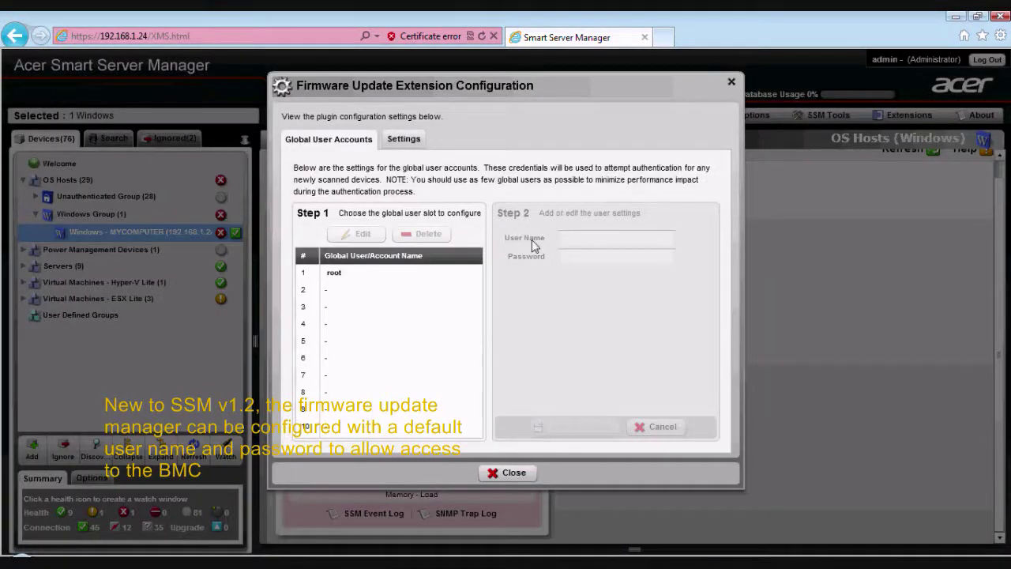
pyautogui.click(334, 273)
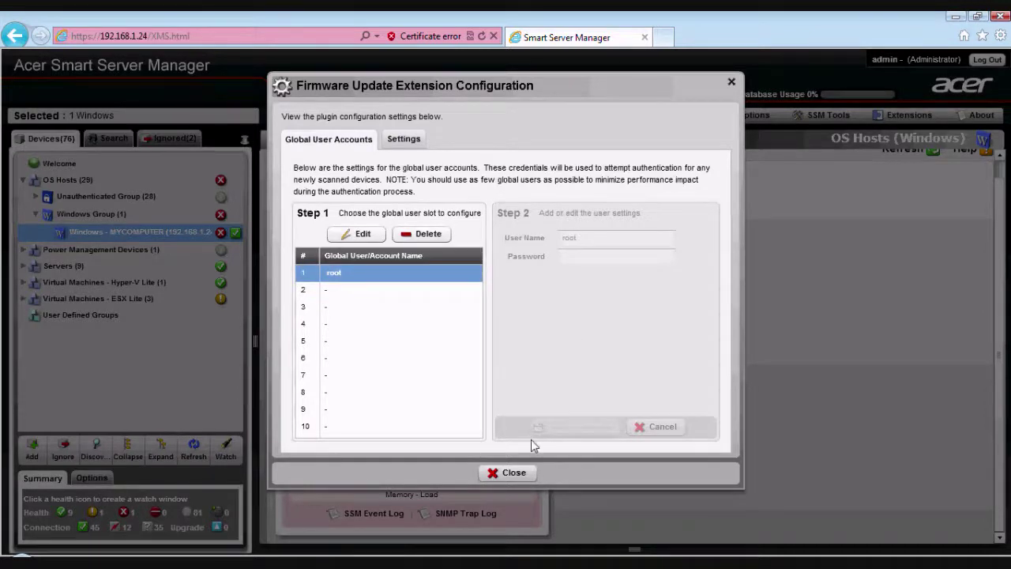
pyautogui.click(356, 234)
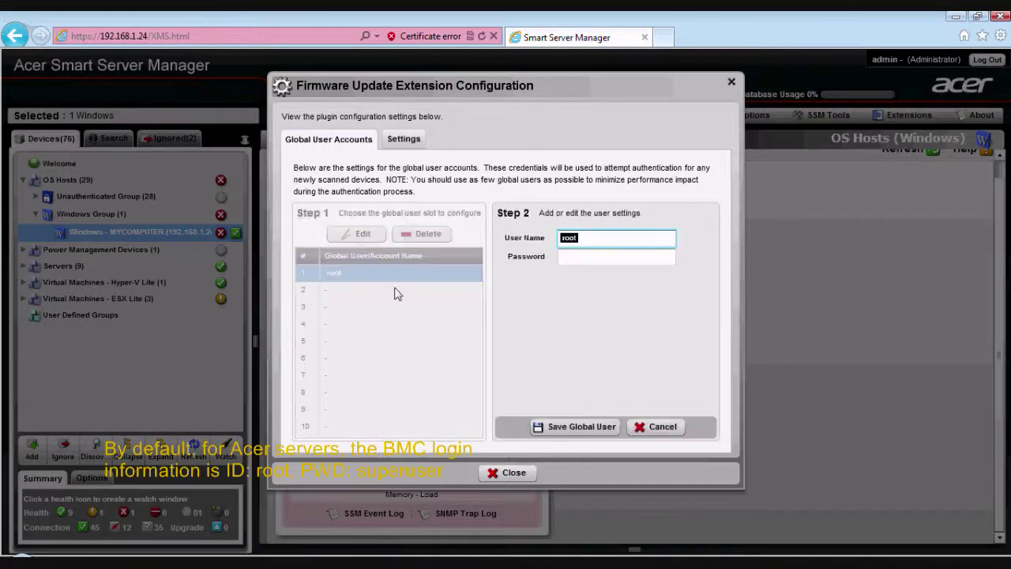
pyautogui.click(613, 239)
pyautogui.click(601, 258)
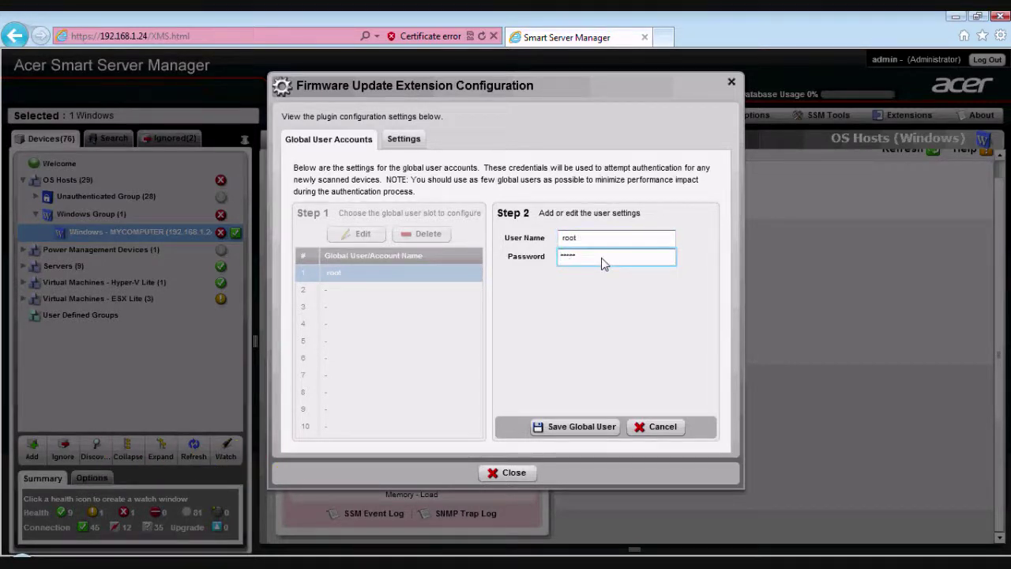
pyautogui.write('*********')
pyautogui.click(660, 428)
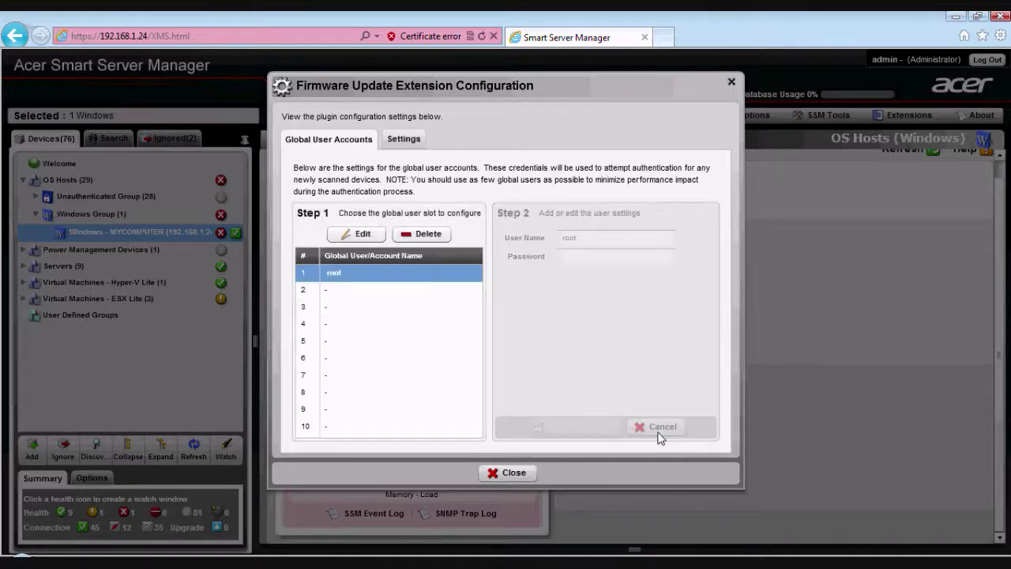
pyautogui.click(404, 138)
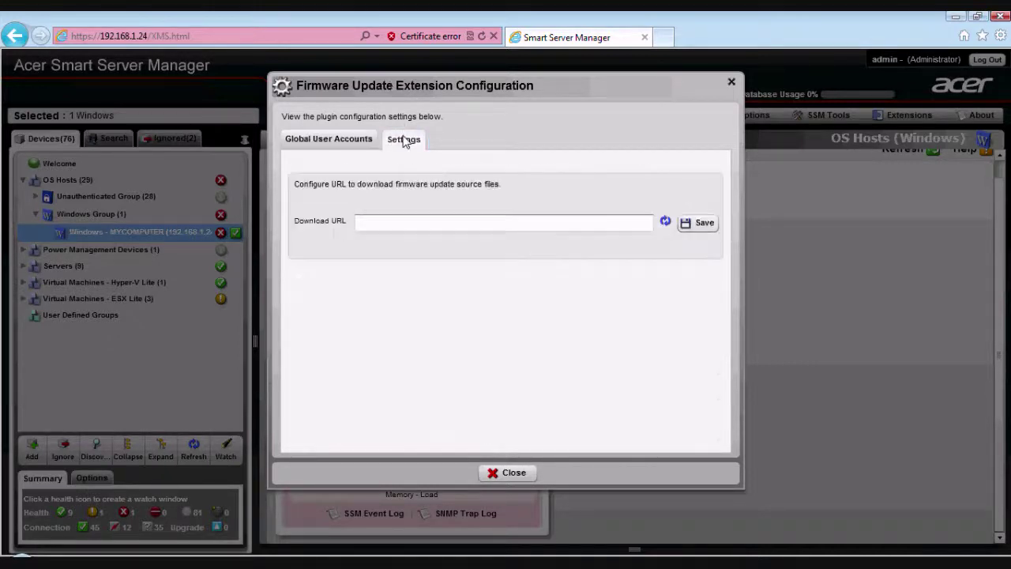
pyautogui.click(349, 139)
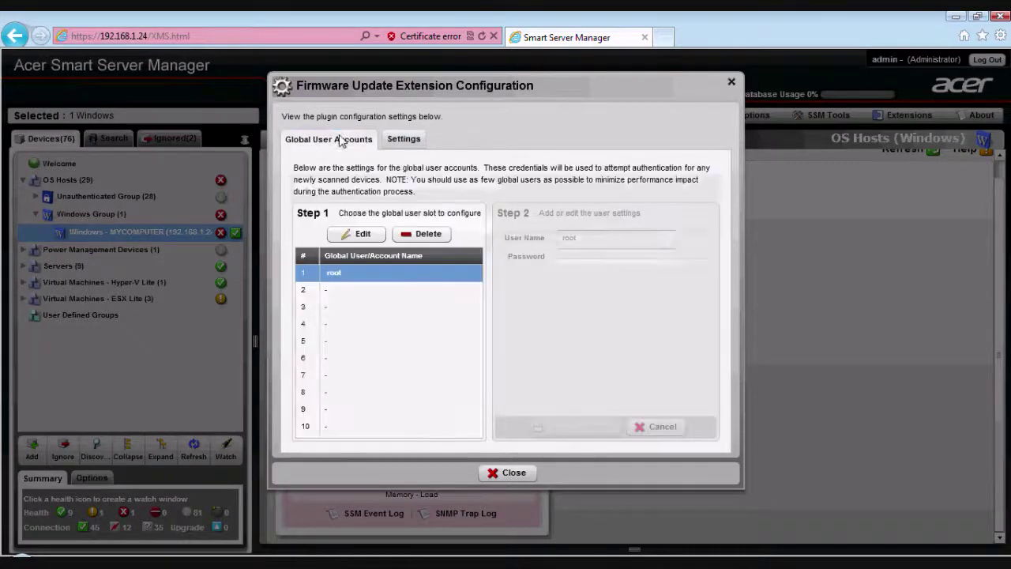
pyautogui.click(512, 472)
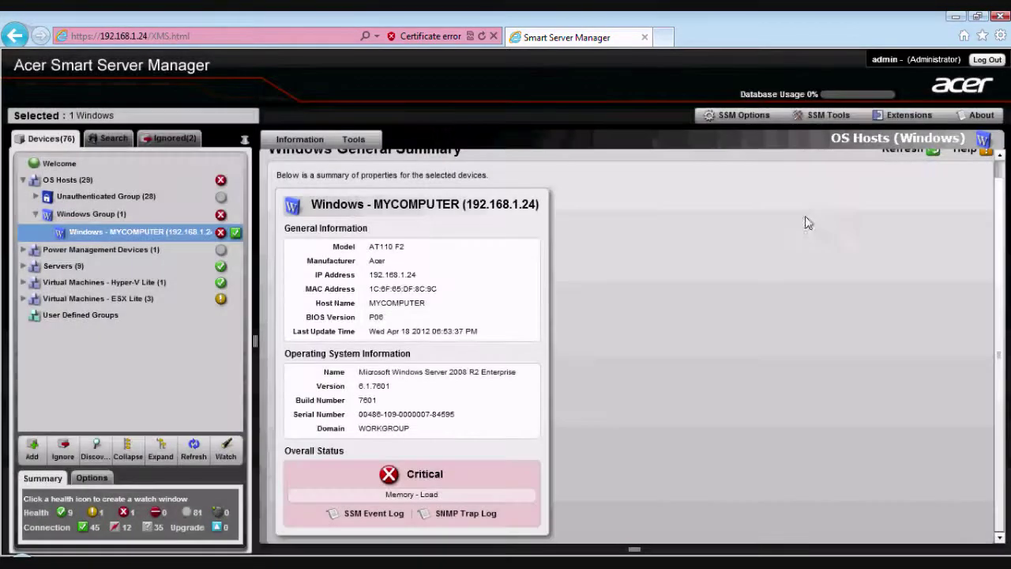
# - In Firmware Update Manager, filter devices to All models and start a network scan
pyautogui.click(907, 116)
pyautogui.moveTo(885, 155)
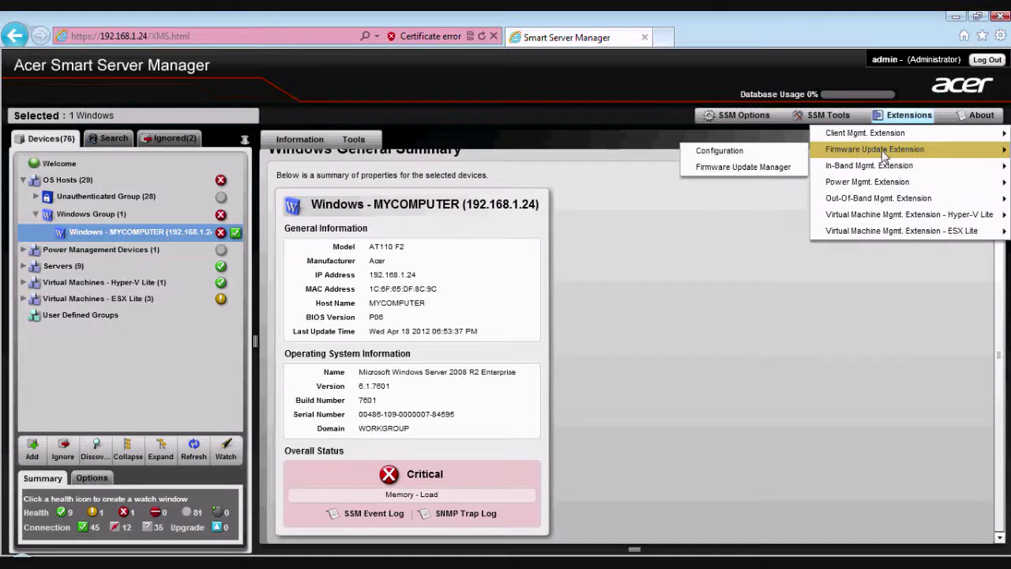
pyautogui.click(780, 170)
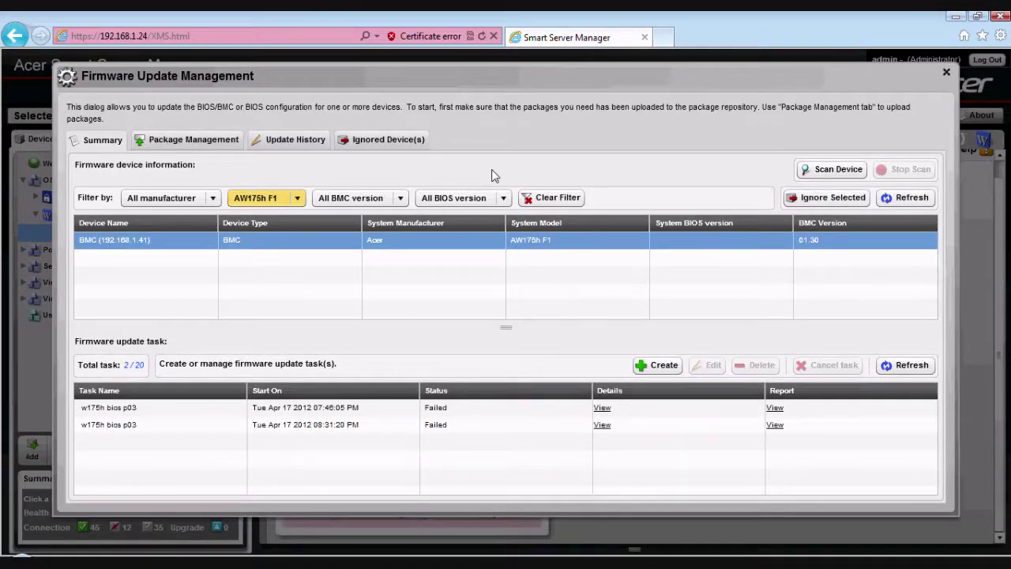
pyautogui.click(298, 198)
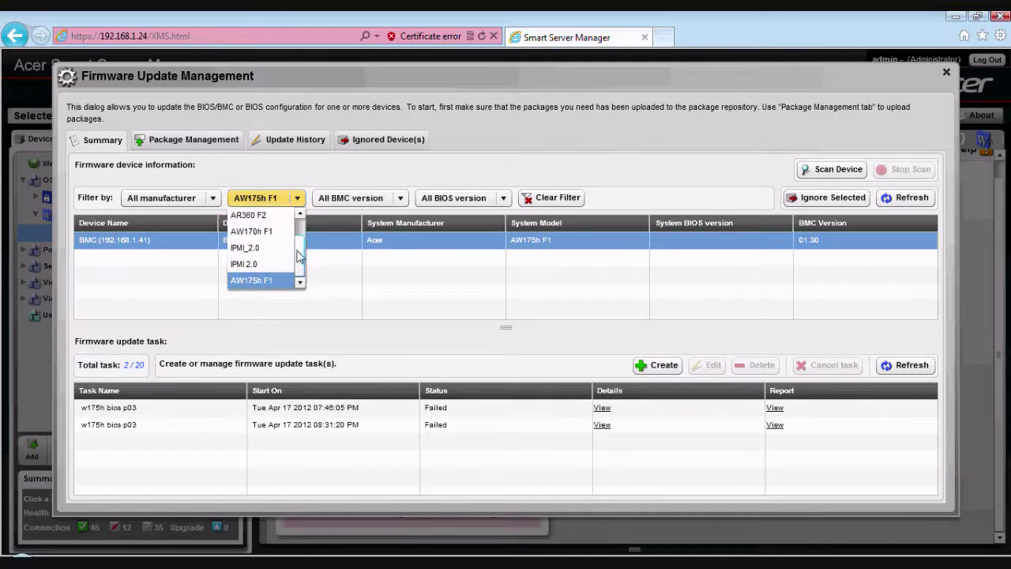
pyautogui.scroll(1, 300, 226)
pyautogui.click(237, 215)
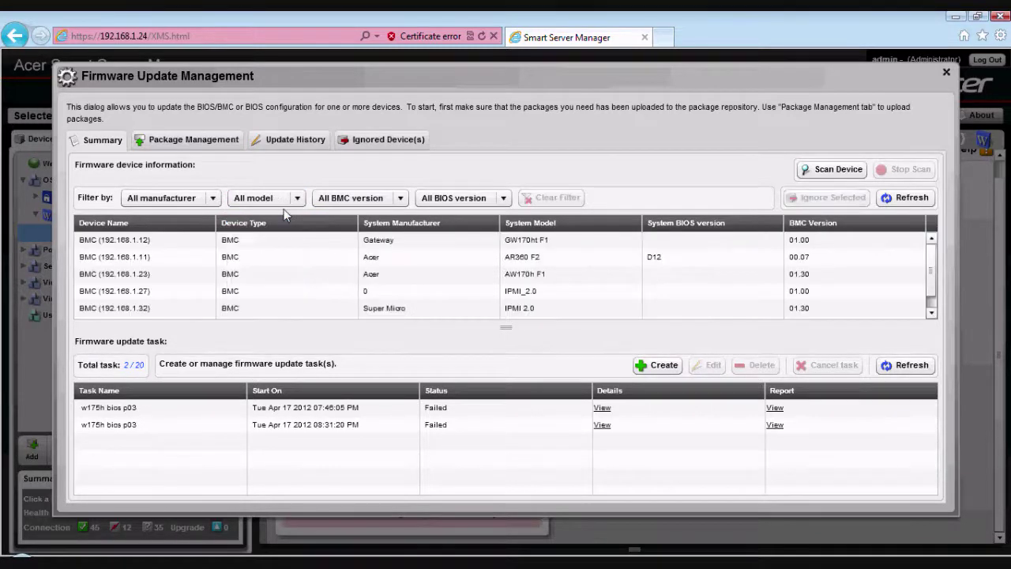
pyautogui.click(839, 169)
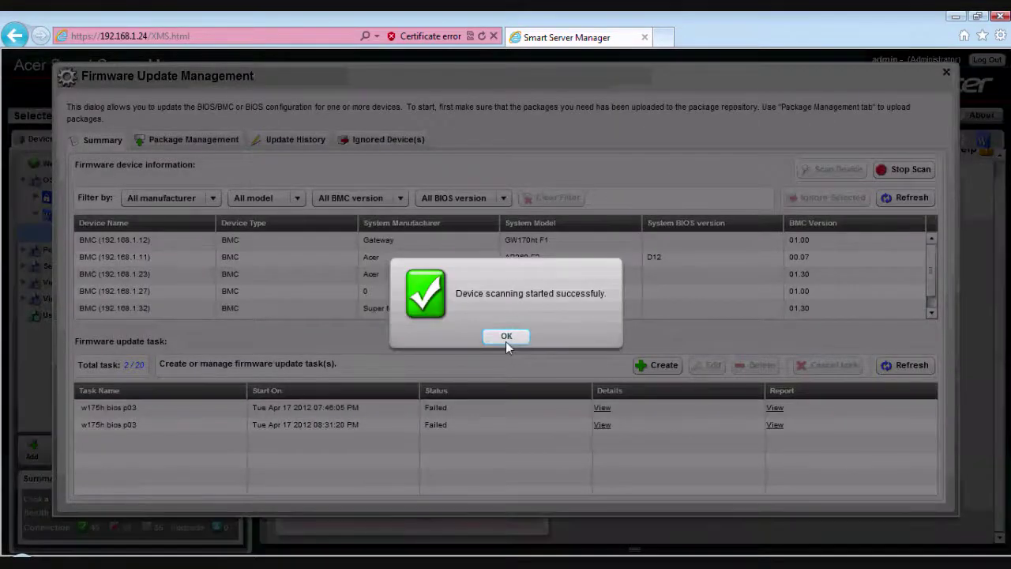
pyautogui.click(506, 336)
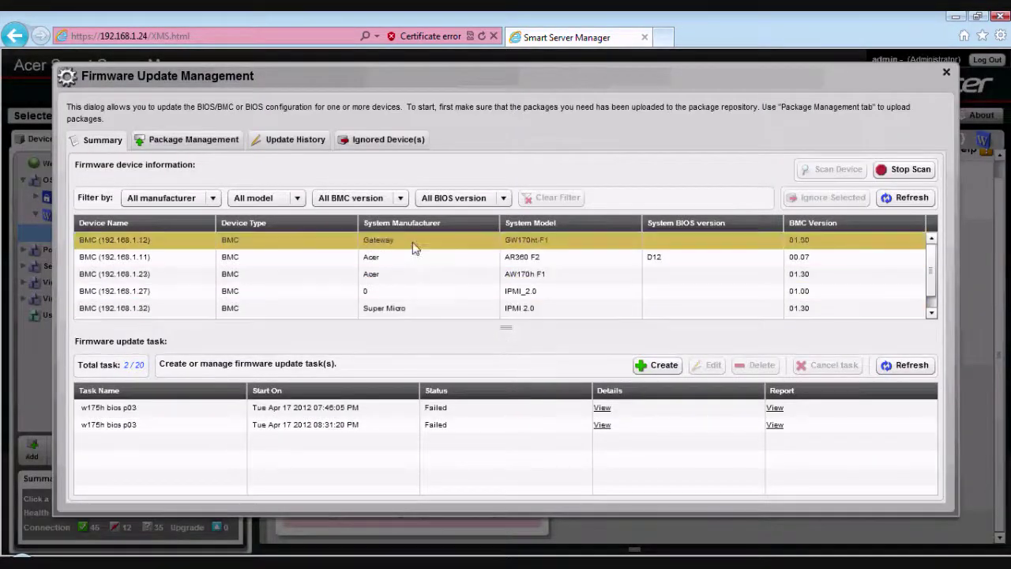
# - After the scan, keep the model filter on All and close Firmware Update Management
pyautogui.click(297, 200)
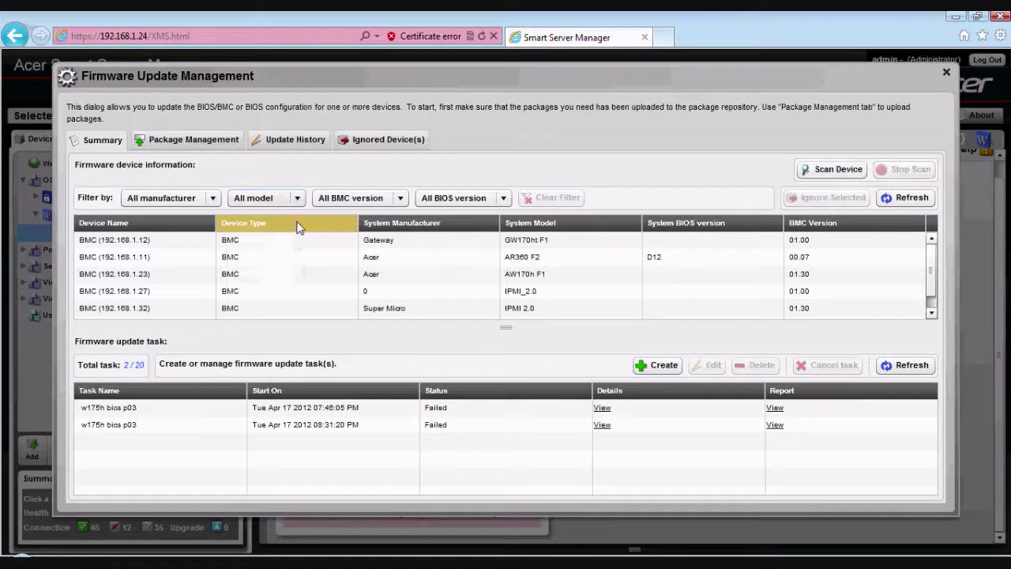
pyautogui.click(297, 198)
pyautogui.scroll(-1, 300, 250)
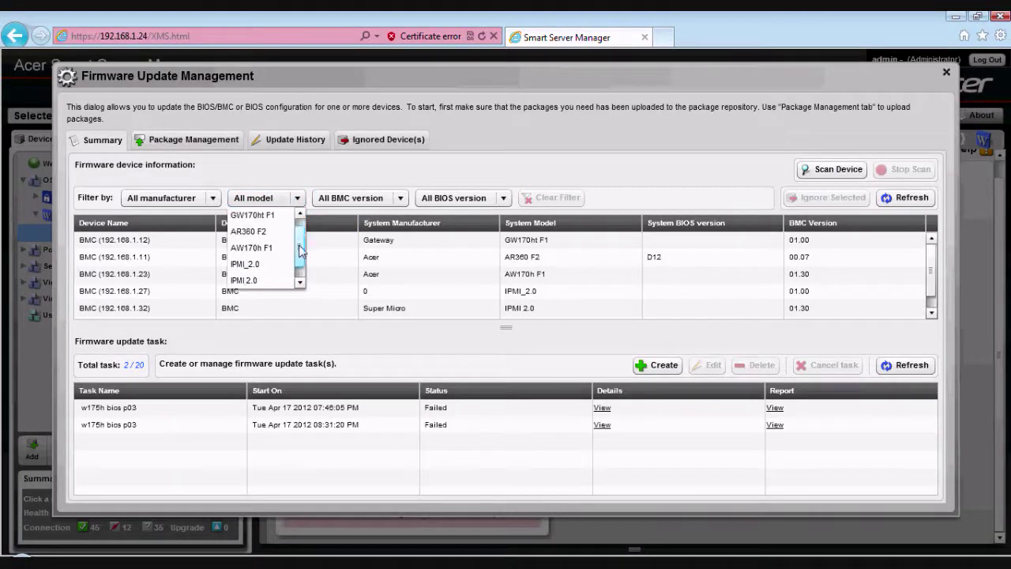
pyautogui.scroll(-1, 301, 249)
pyautogui.scroll(2, 300, 249)
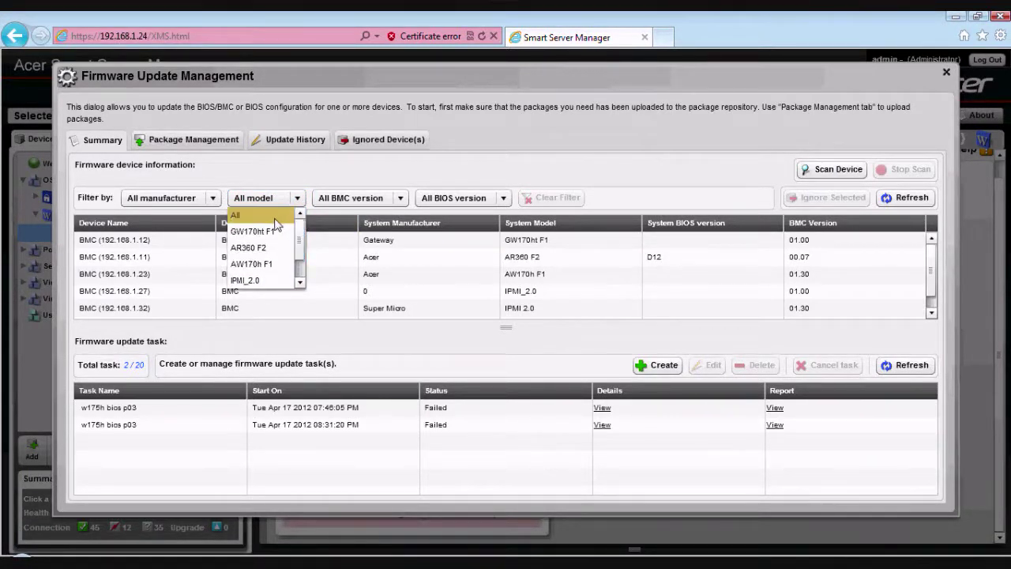
pyautogui.click(463, 162)
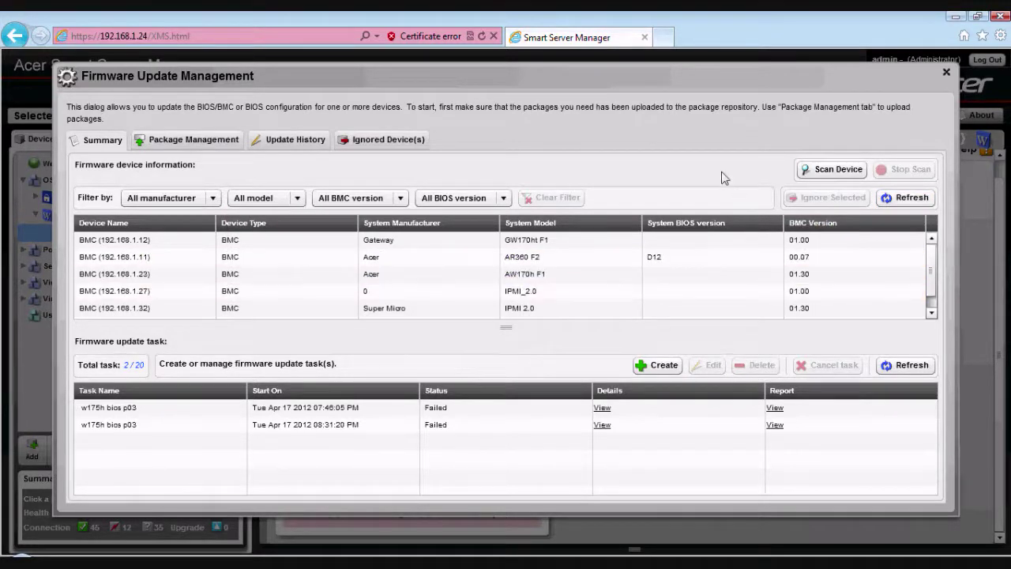
pyautogui.click(945, 73)
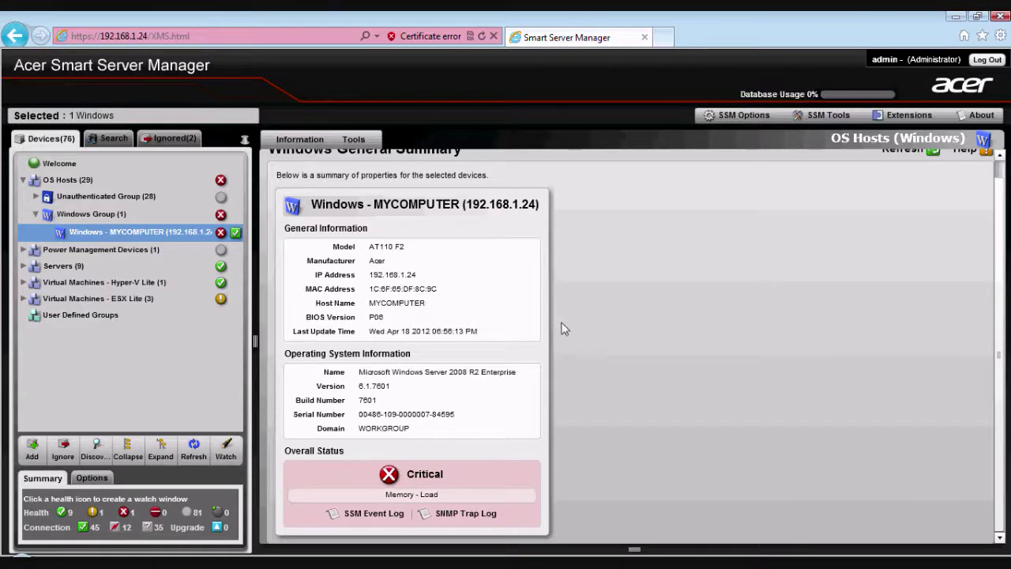
pyautogui.click(664, 38)
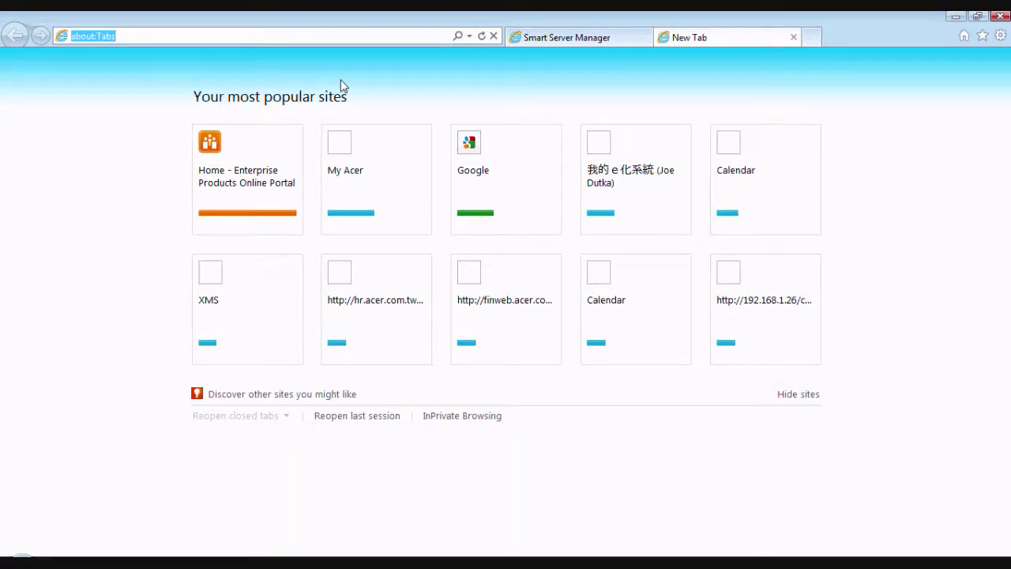
pyautogui.write('www.acer.com.tw')
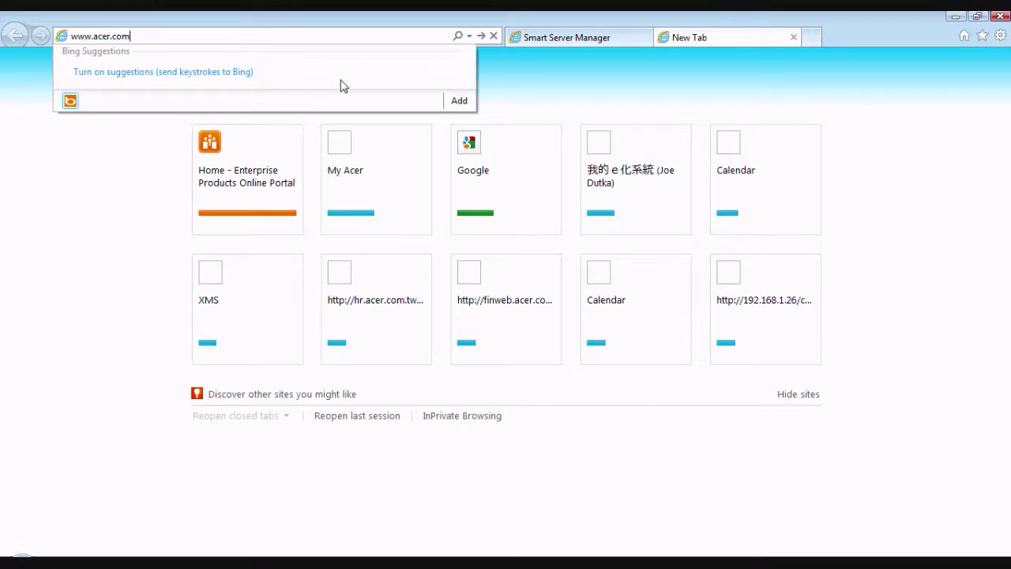
pyautogui.press('Return')
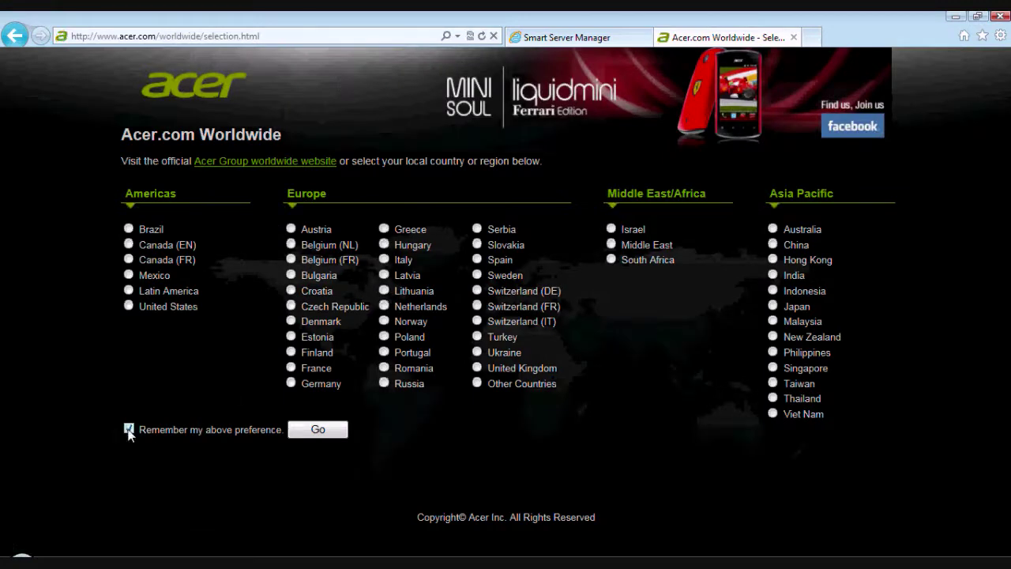
# - Choose United States without remembering the choice, then open Support > Drivers & Downloads
pyautogui.click(129, 430)
pyautogui.click(128, 306)
pyautogui.click(319, 428)
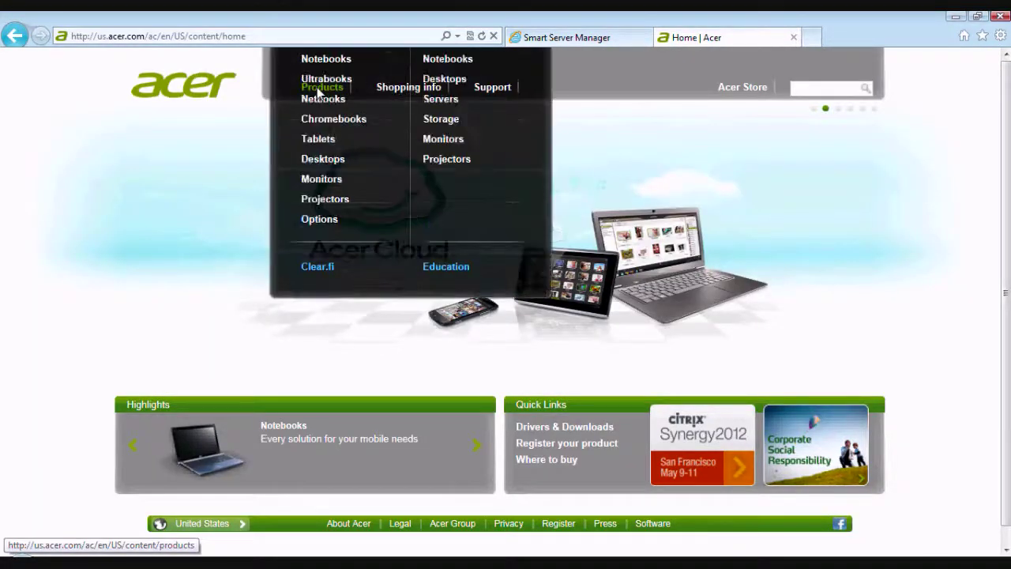
pyautogui.moveTo(495, 88)
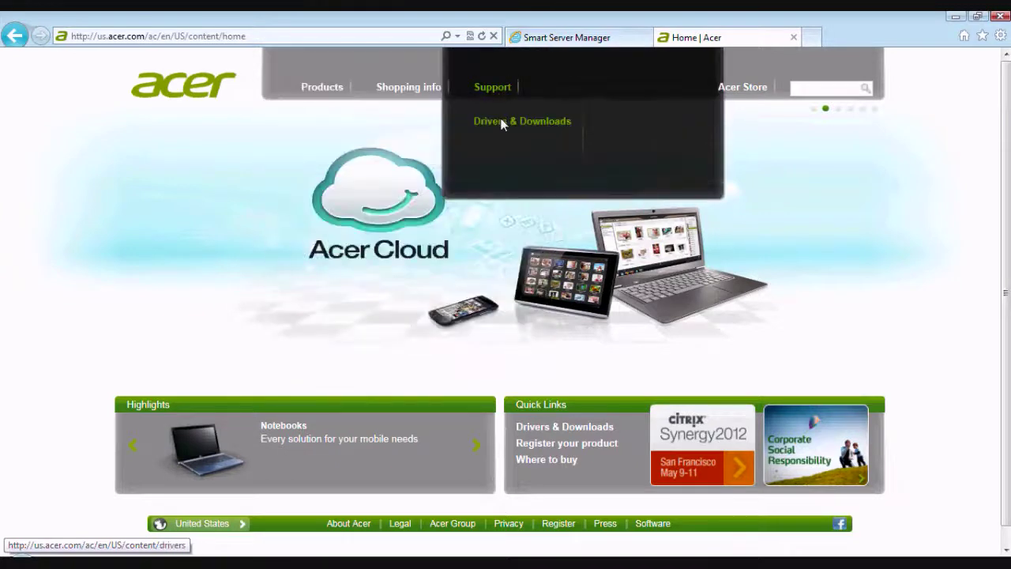
pyautogui.click(501, 122)
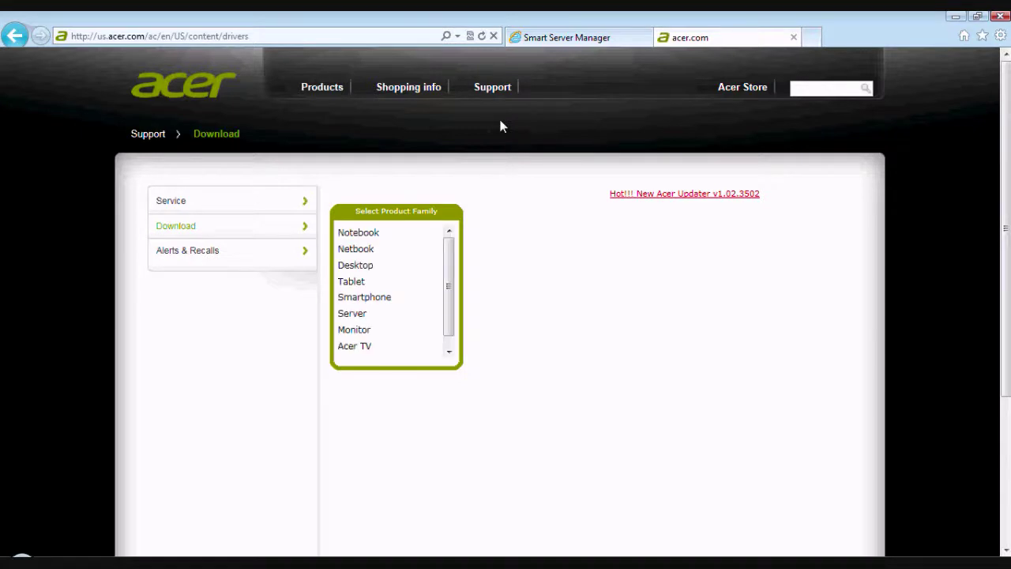
# - Pick Server > Server > AR360 F1, show BIOS files, and download P07 BIOS & BMC FW 1.40
pyautogui.moveTo(451, 260); pyautogui.dragTo(456, 232)
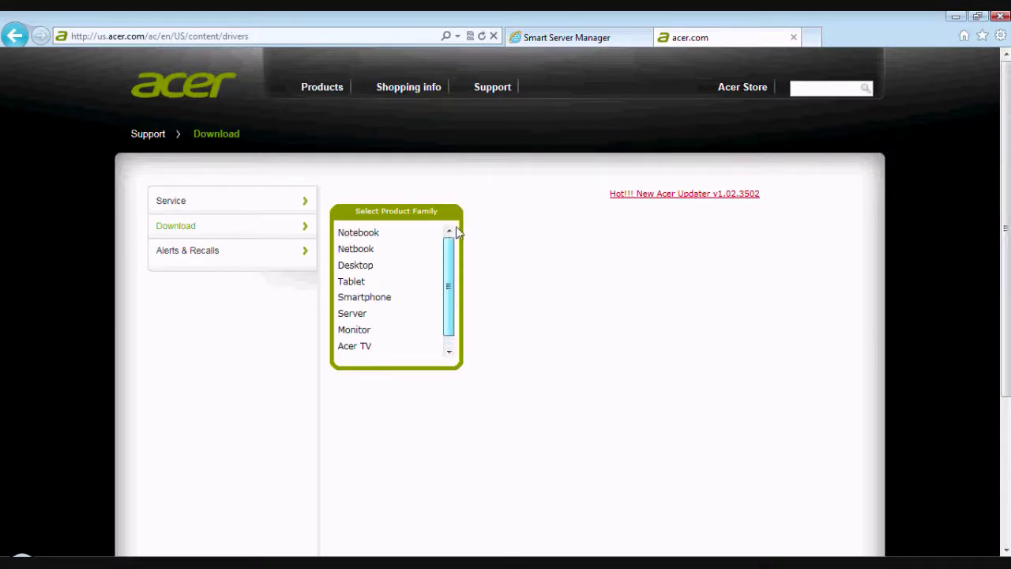
pyautogui.click(359, 314)
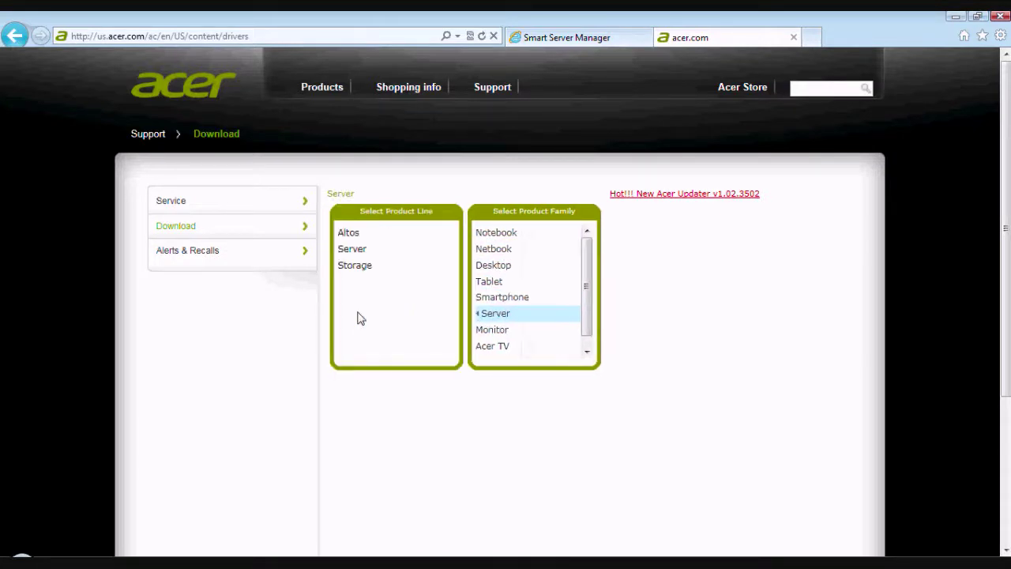
pyautogui.click(349, 250)
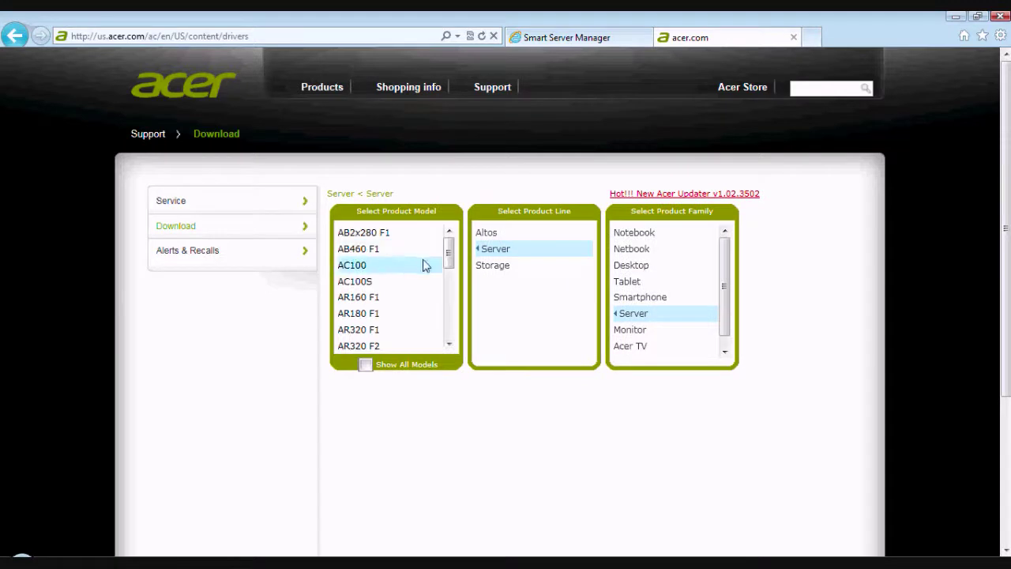
pyautogui.moveTo(451, 269); pyautogui.dragTo(450, 285)
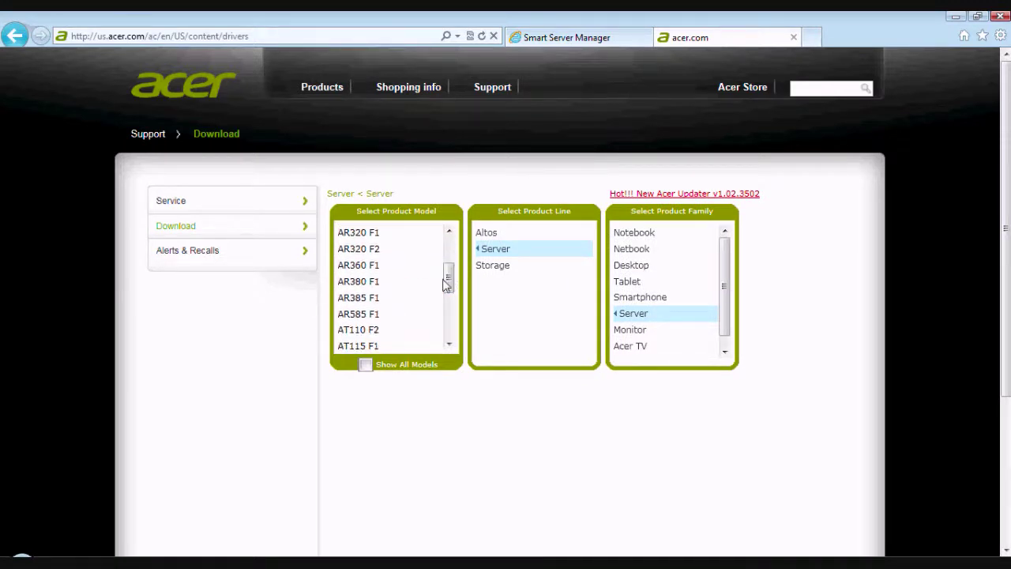
pyautogui.click(369, 268)
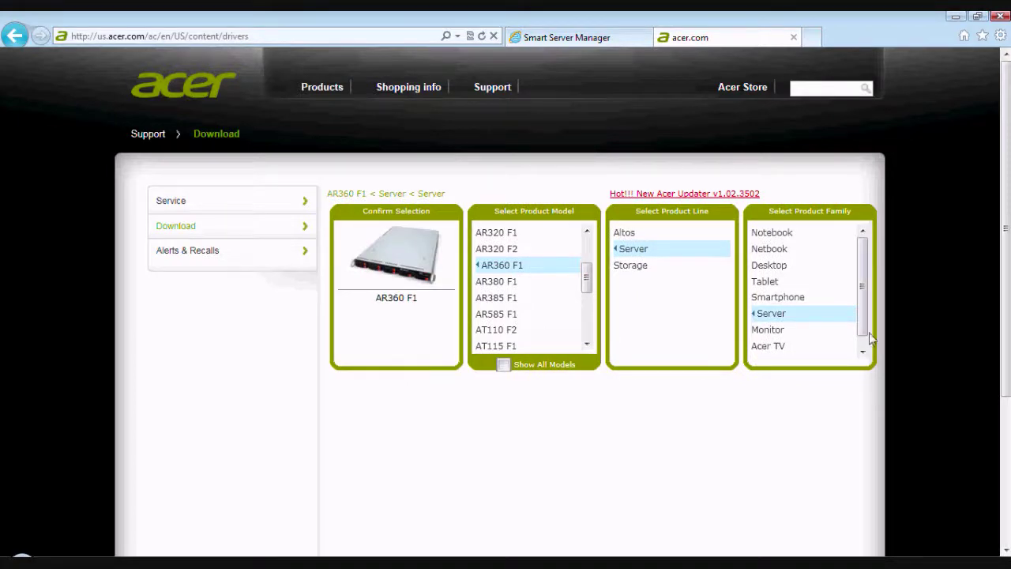
pyautogui.scroll(-2, 750, 337)
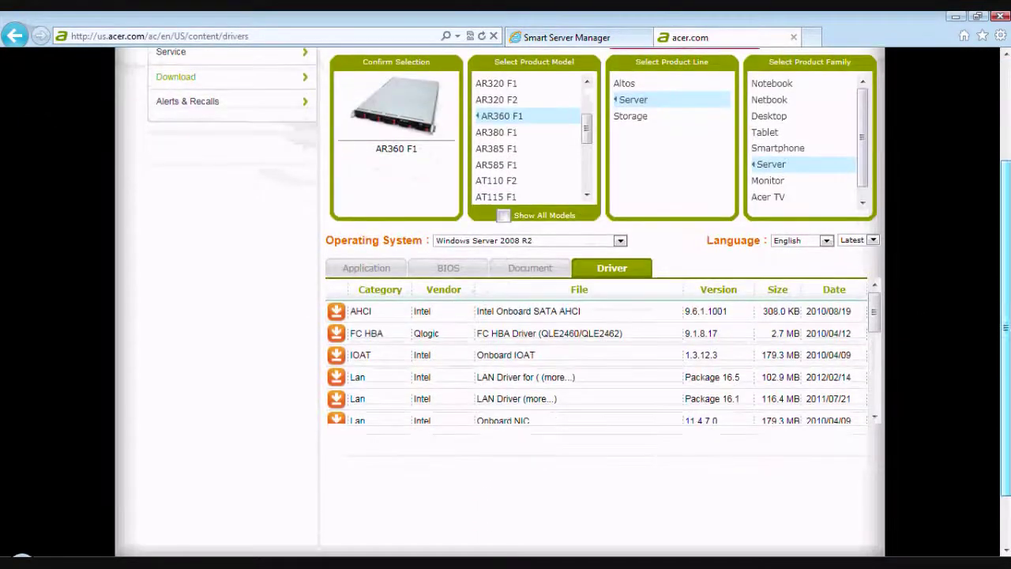
pyautogui.click(453, 267)
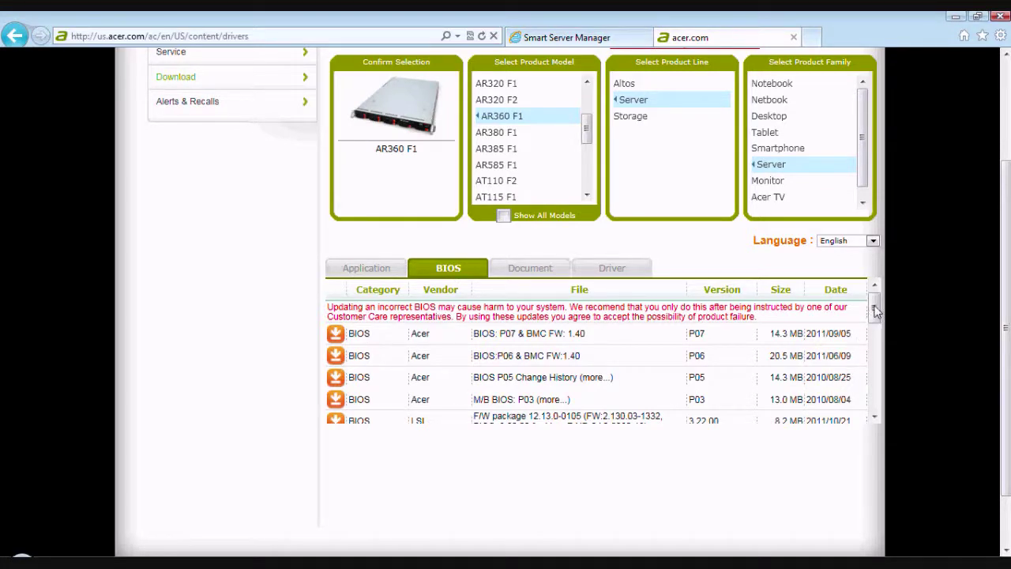
pyautogui.moveTo(875, 312)
pyautogui.mouseDown()
pyautogui.moveTo(875, 403)
pyautogui.moveTo(875, 304)
pyautogui.mouseUp()
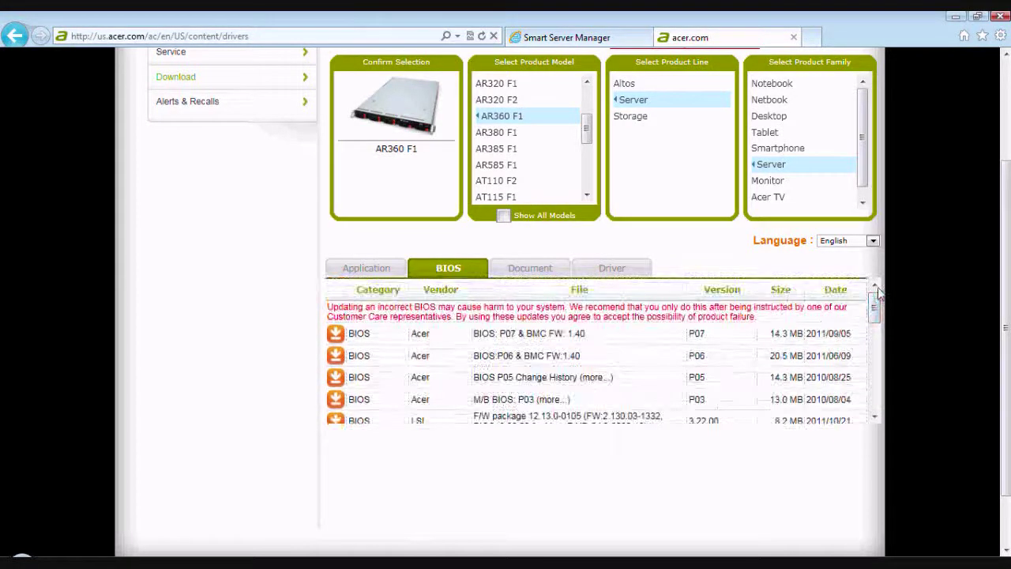
pyautogui.click(332, 335)
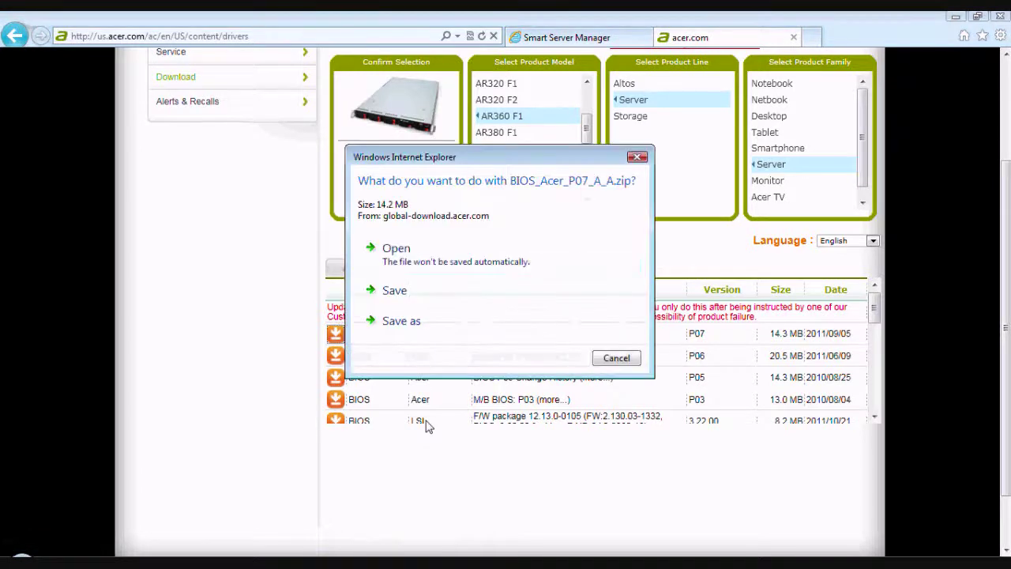
# - Save BIOS_Acer_P07_A_A.zip to the Desktop, then open its folder once downloaded
pyautogui.click(410, 321)
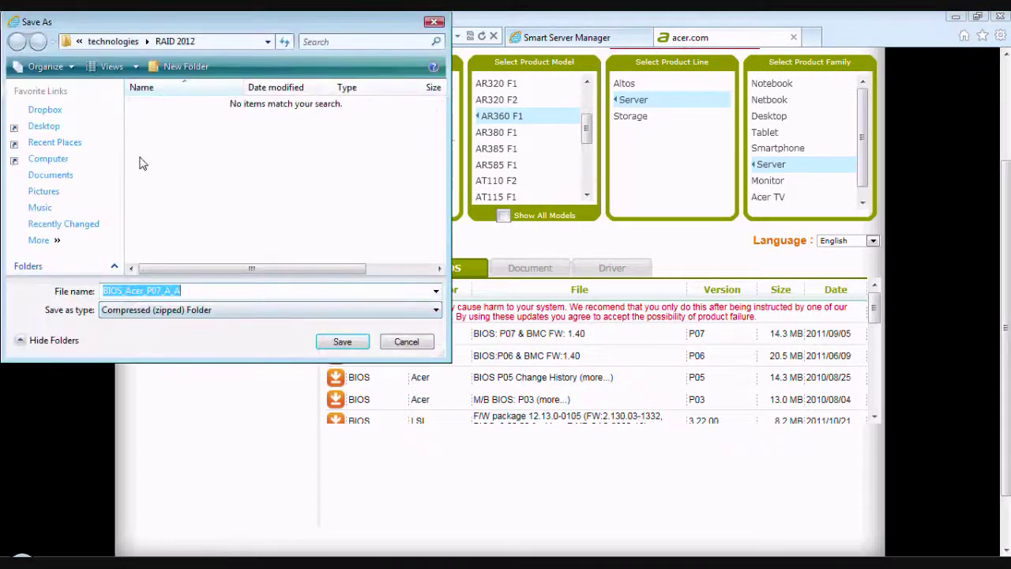
pyautogui.click(55, 126)
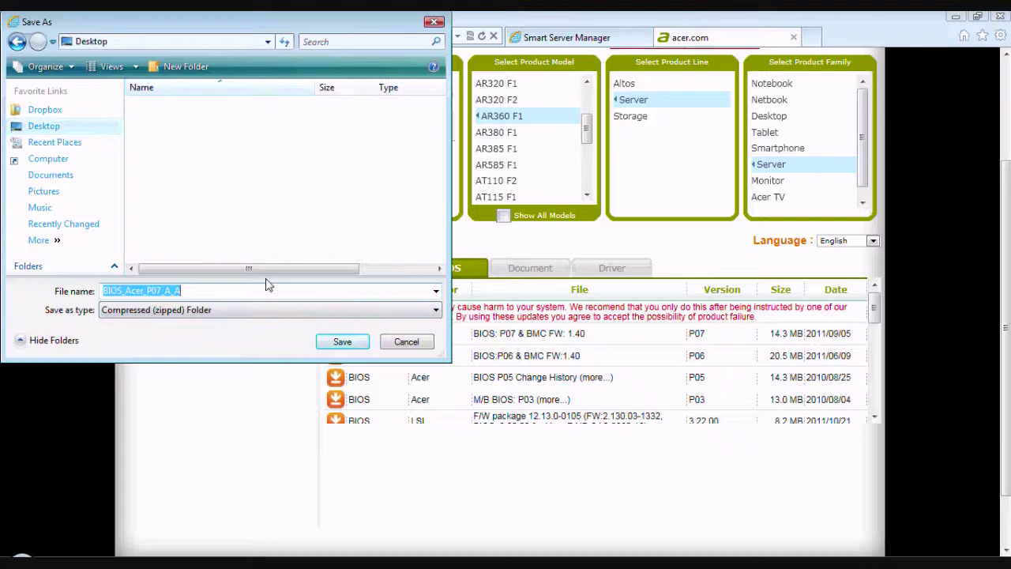
pyautogui.click(347, 342)
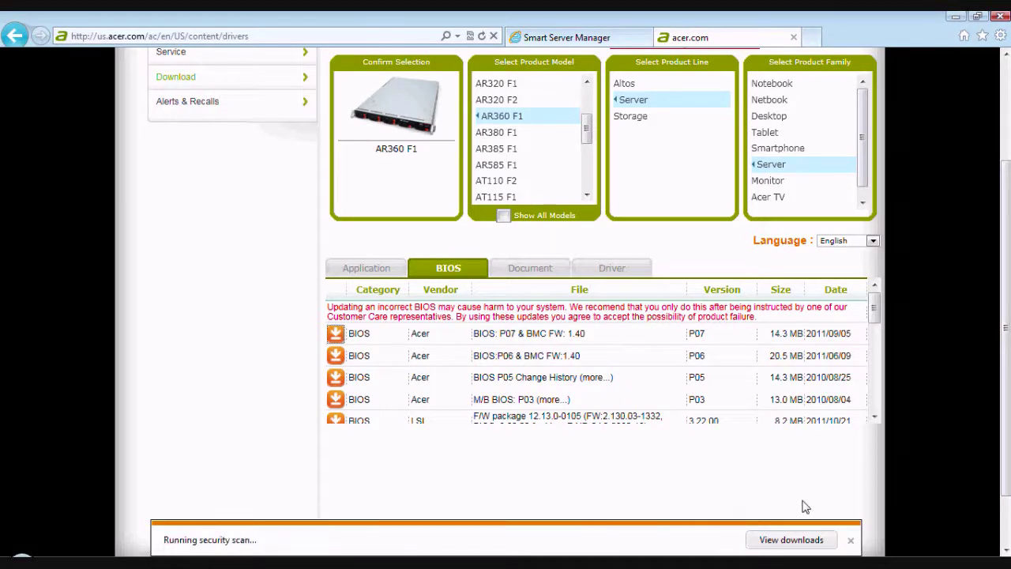
pyautogui.click(851, 540)
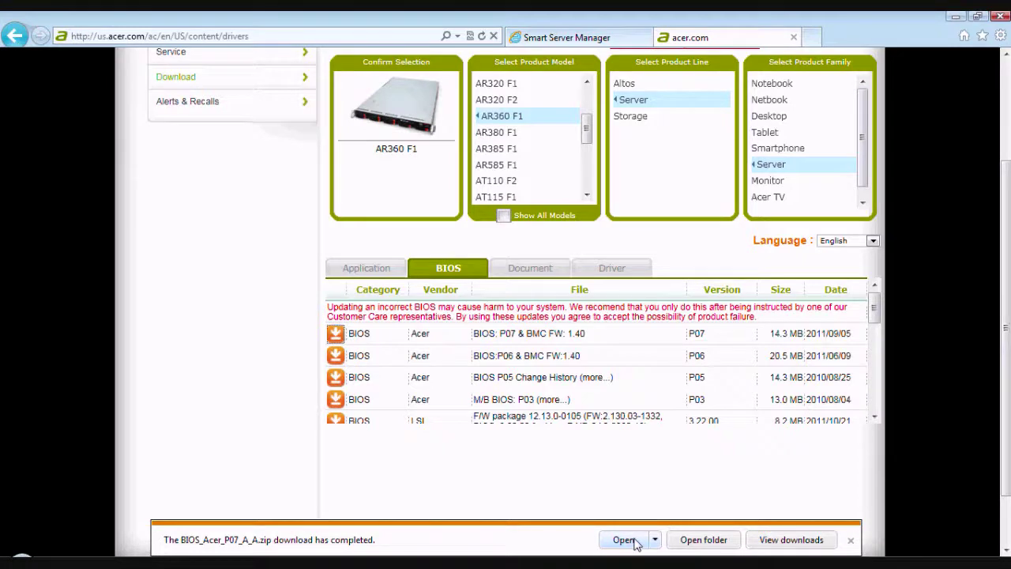
pyautogui.click(711, 541)
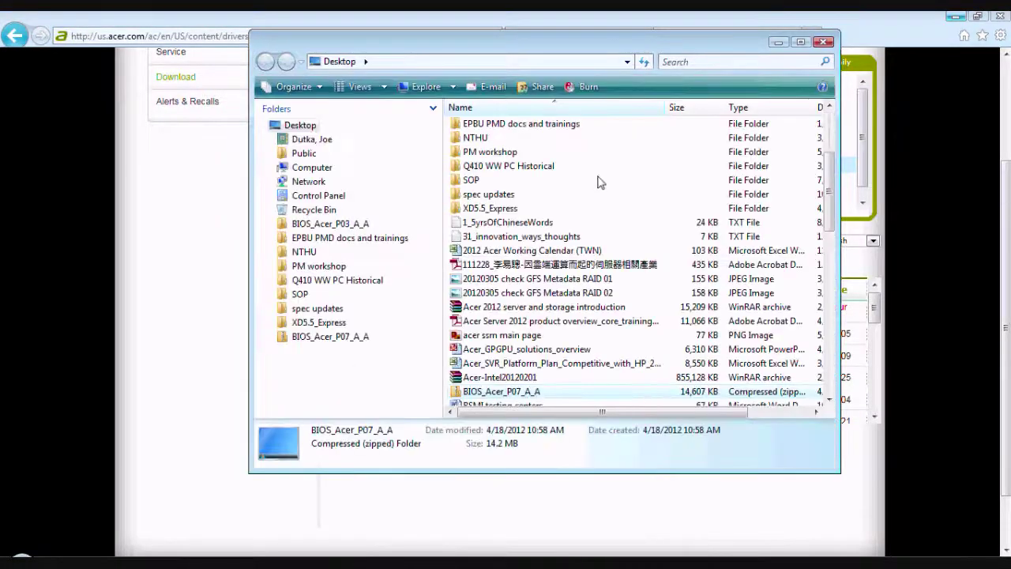
# - Extract BIOS_Acer_P07_A_A.zip in place, open the BIOS_Acer_P07 folder, and return to Smart Server Manager
pyautogui.moveTo(561, 55); pyautogui.dragTo(383, 79)
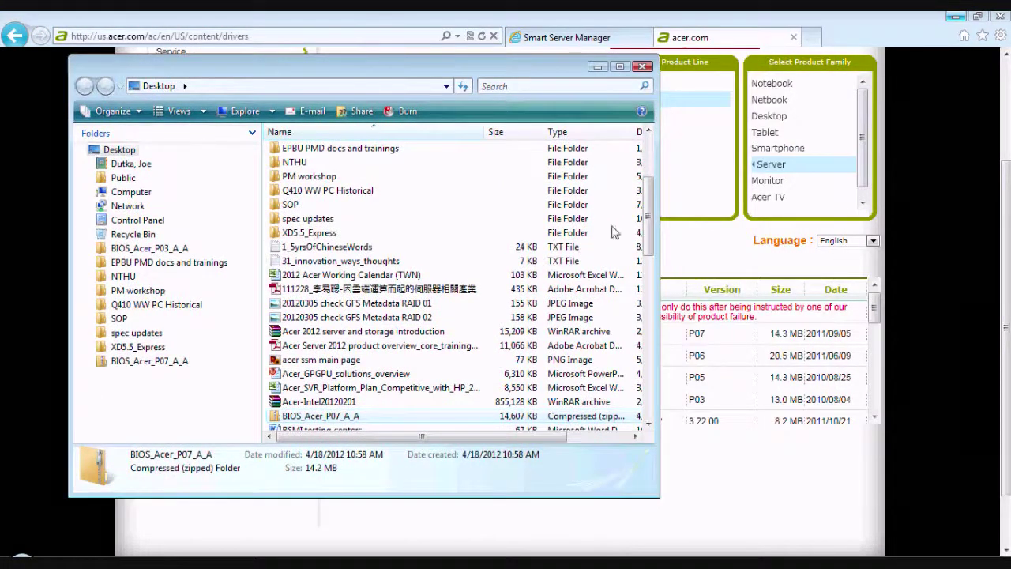
pyautogui.moveTo(649, 218); pyautogui.dragTo(649, 264)
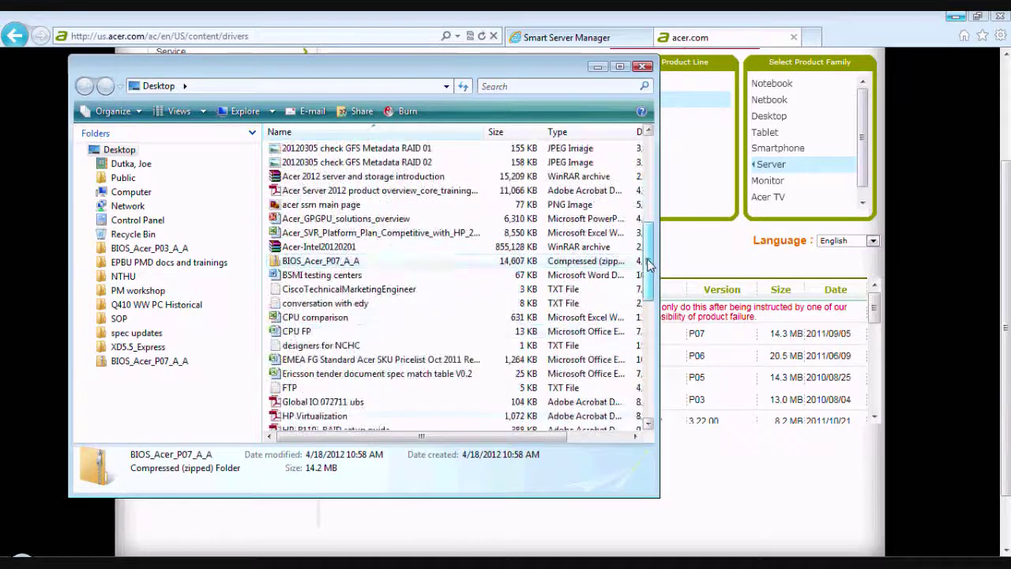
pyautogui.rightClick(318, 266)
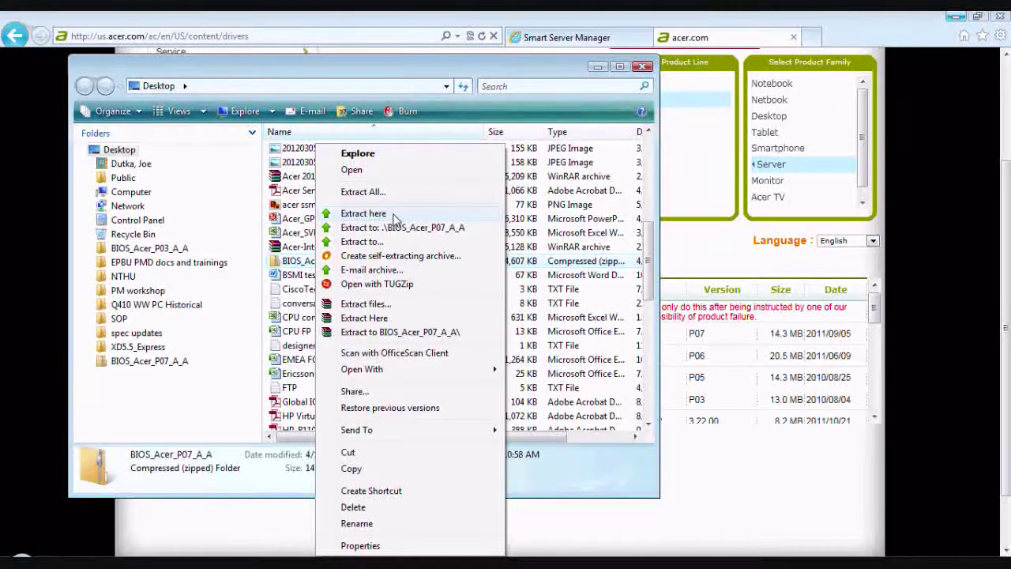
pyautogui.click(392, 320)
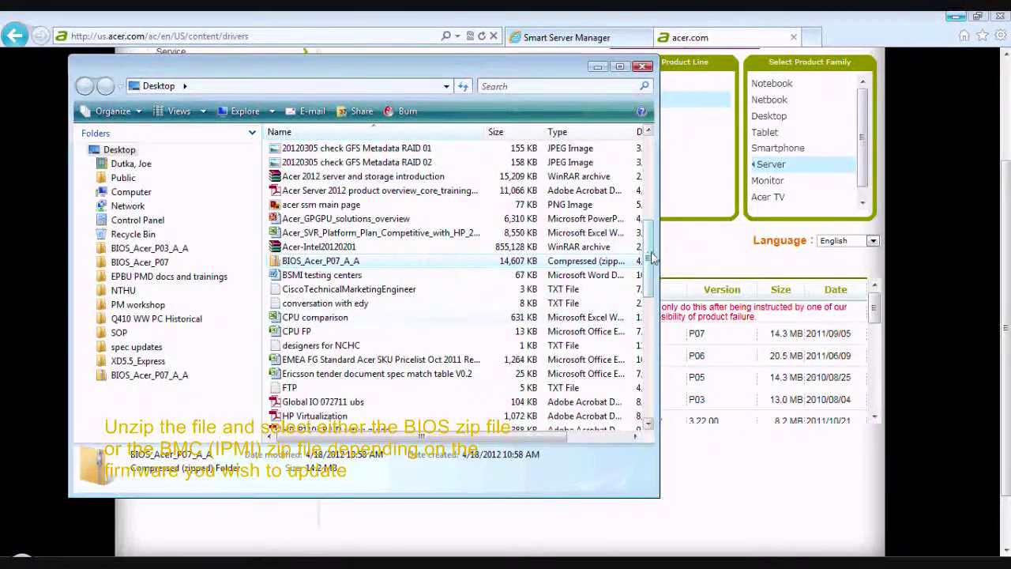
pyautogui.scroll(-10, 411, 419)
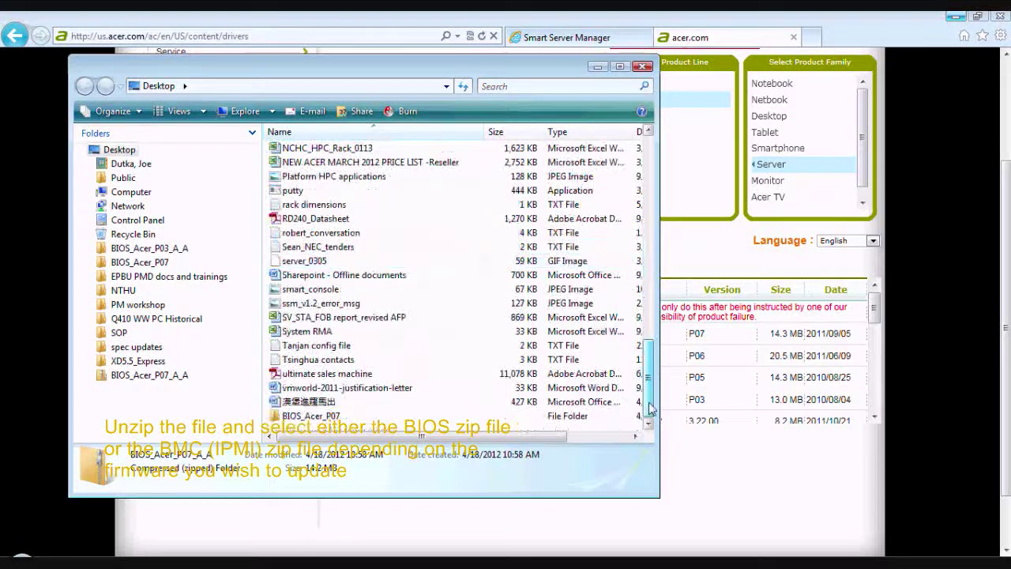
pyautogui.doubleClick(376, 417)
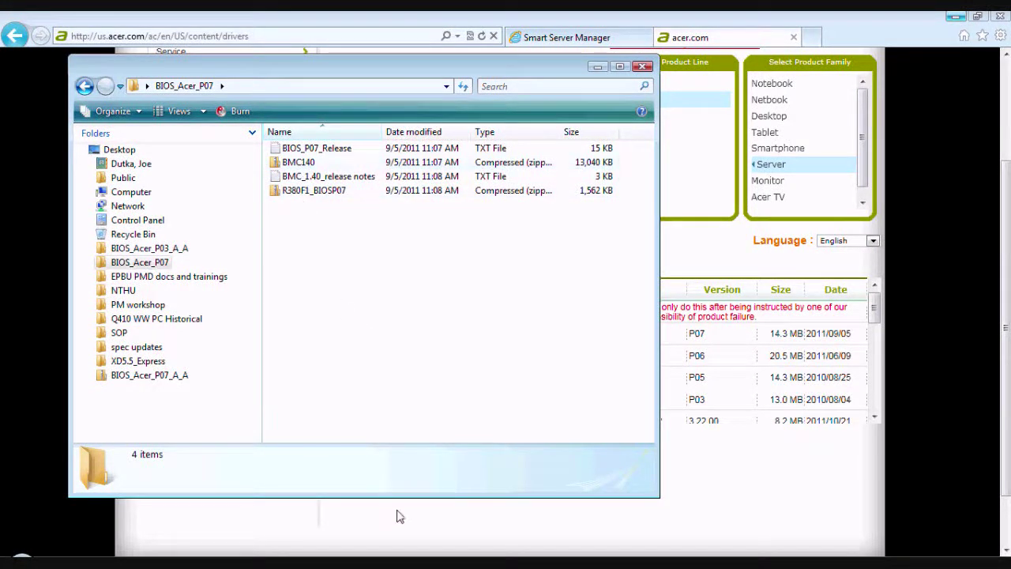
pyautogui.click(751, 37)
pyautogui.click(598, 39)
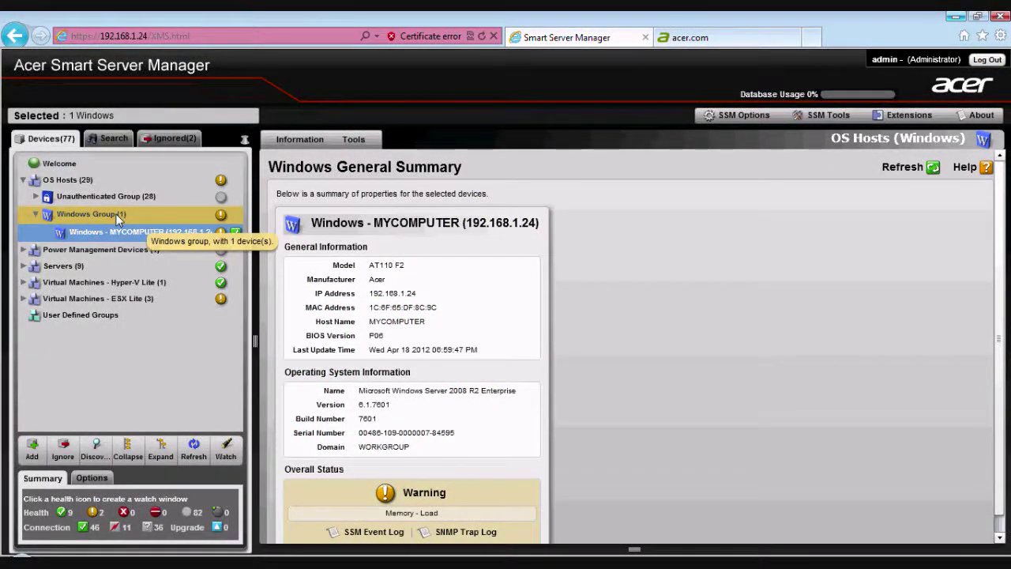
# - Open Firmware Update Manager, select devices 192.168.1.11 and 192.168.1.23, and view Package Management
pyautogui.click(897, 118)
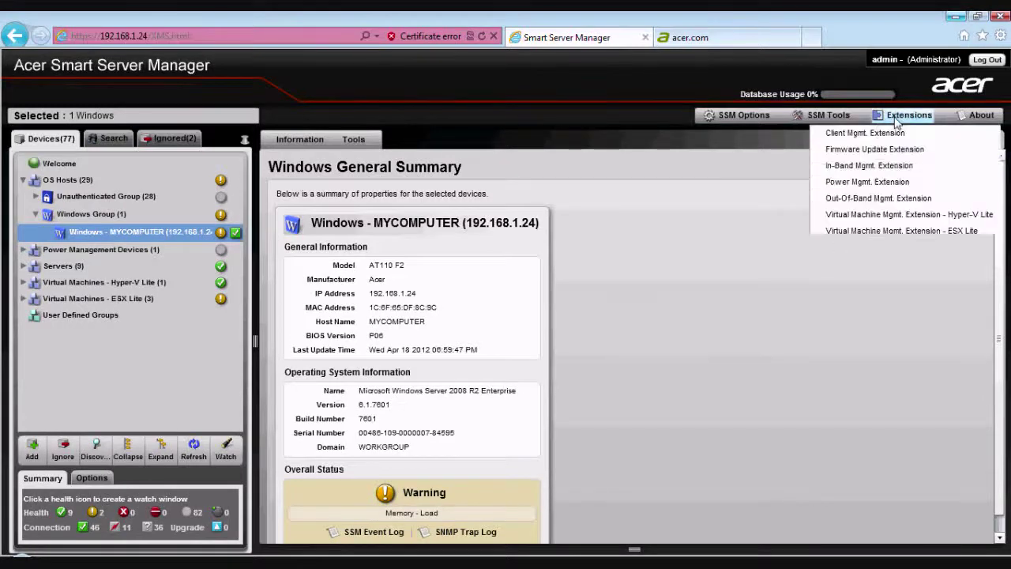
pyautogui.moveTo(890, 148)
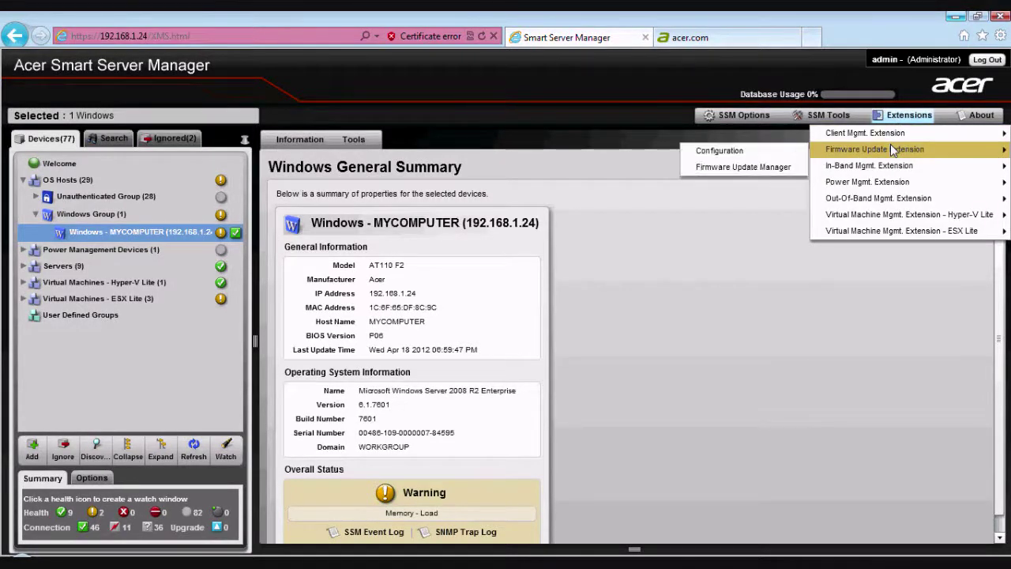
pyautogui.click(792, 167)
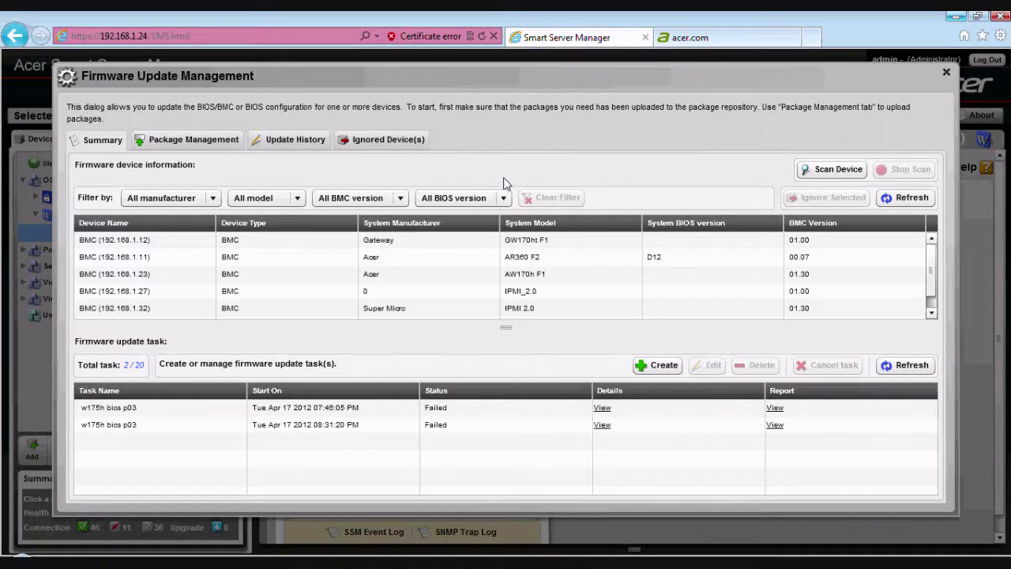
pyautogui.click(525, 261)
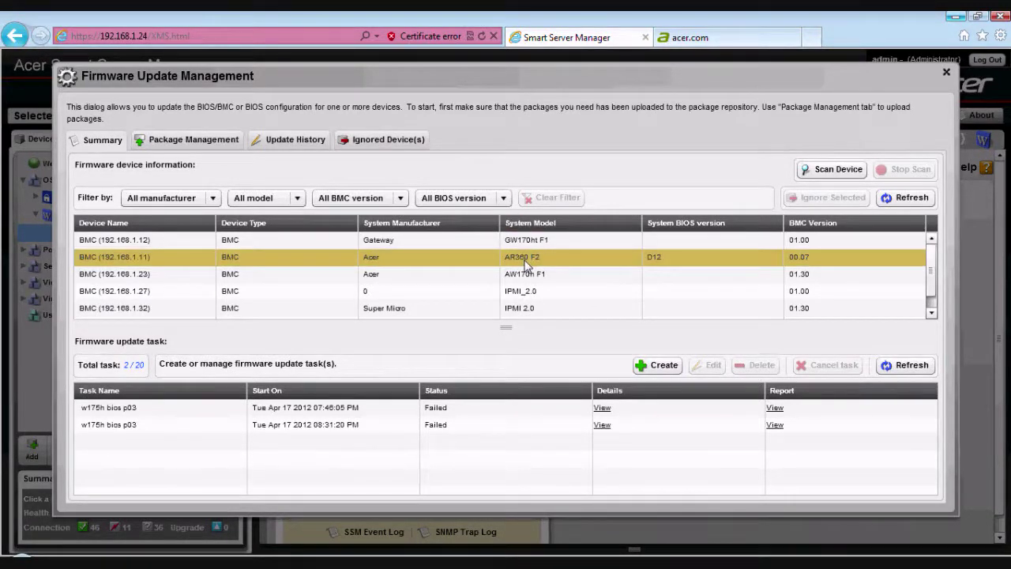
pyautogui.click(527, 276)
pyautogui.click(526, 258)
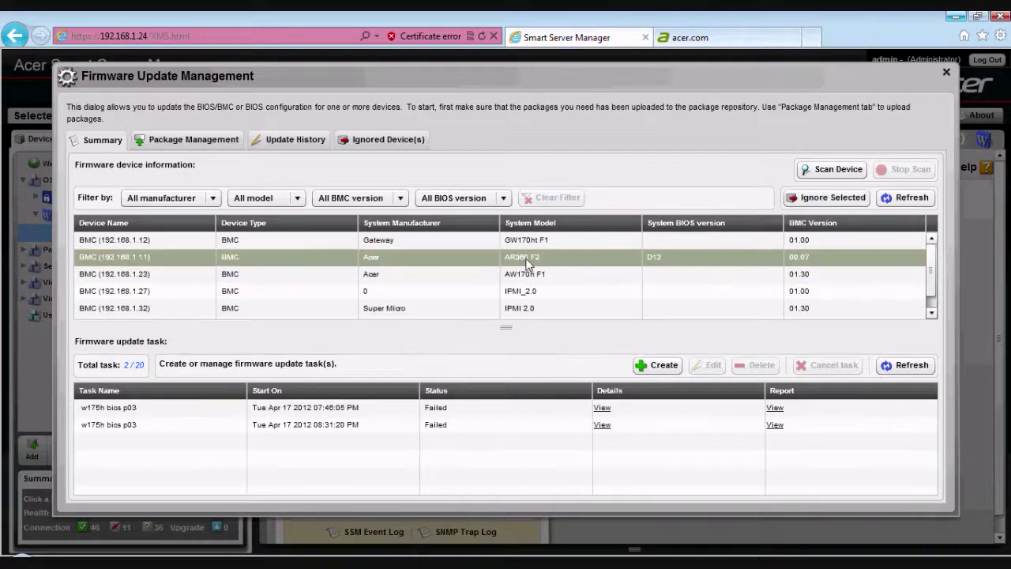
pyautogui.moveTo(931, 274); pyautogui.dragTo(935, 290)
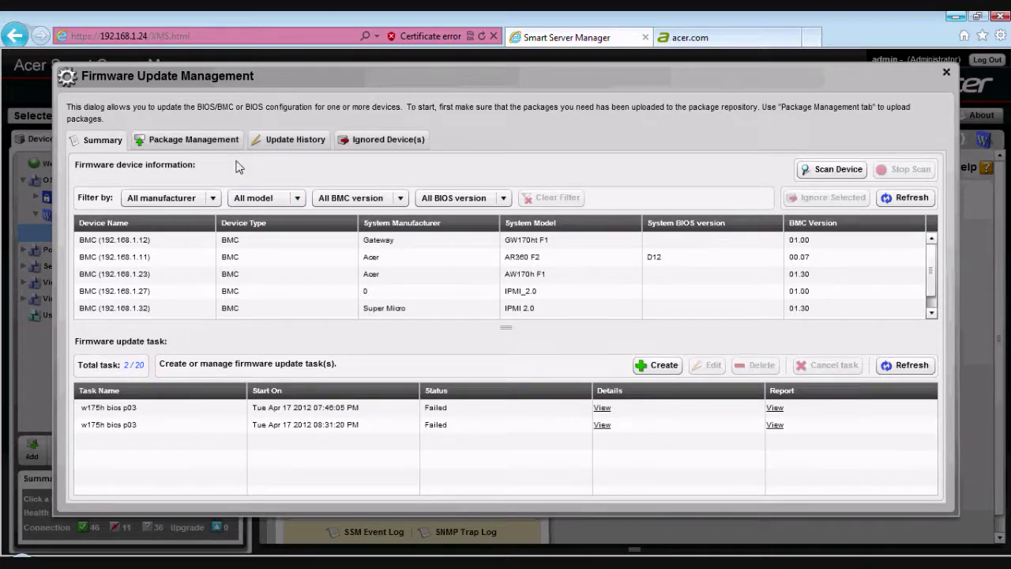
pyautogui.click(221, 140)
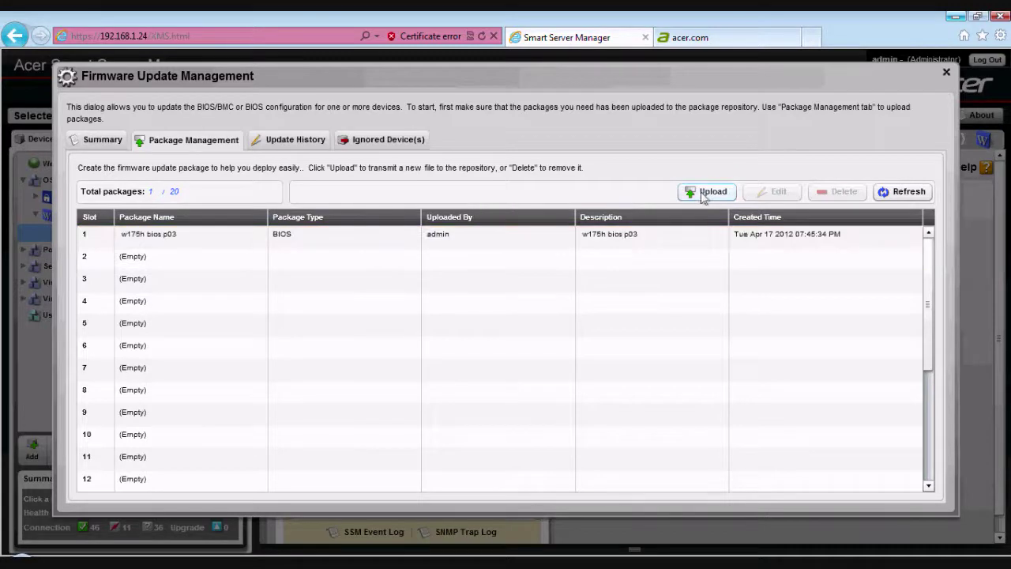
# - Upload R380F1_BIOSP07 from the BIOS_Acer_P07 folder as package 'AR380 F1 BIOS update - P07'
pyautogui.click(705, 192)
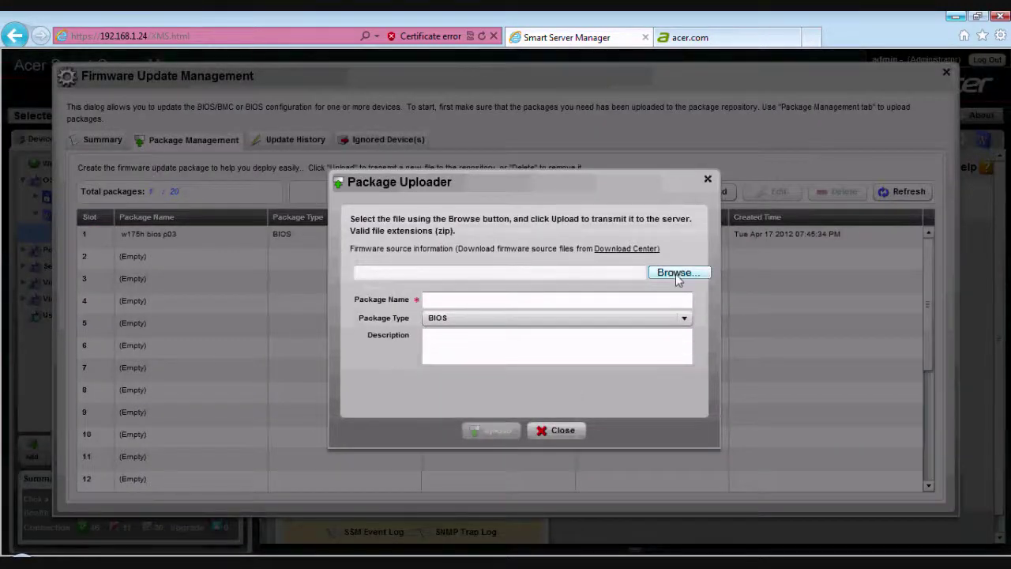
pyautogui.click(677, 275)
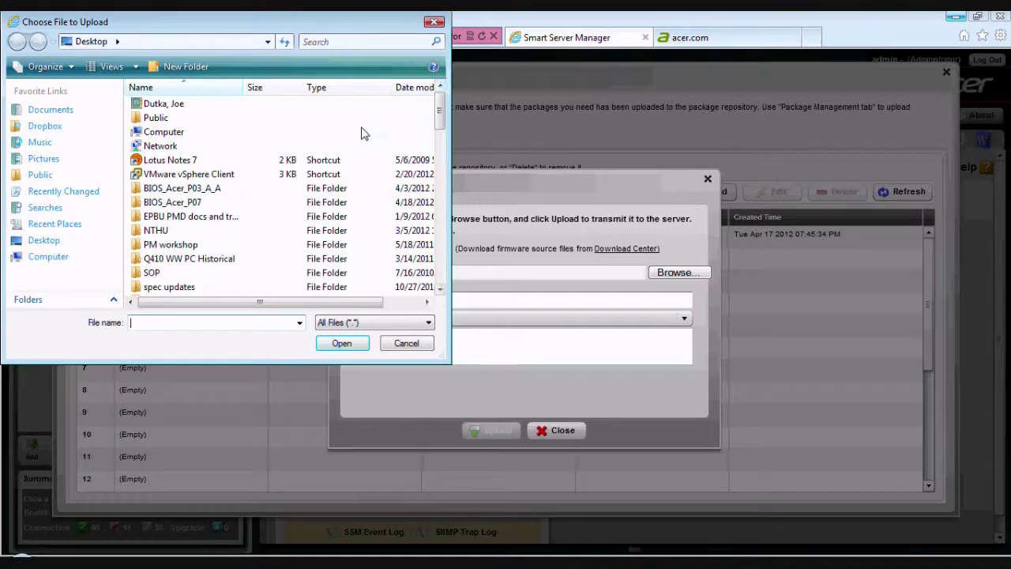
pyautogui.doubleClick(225, 203)
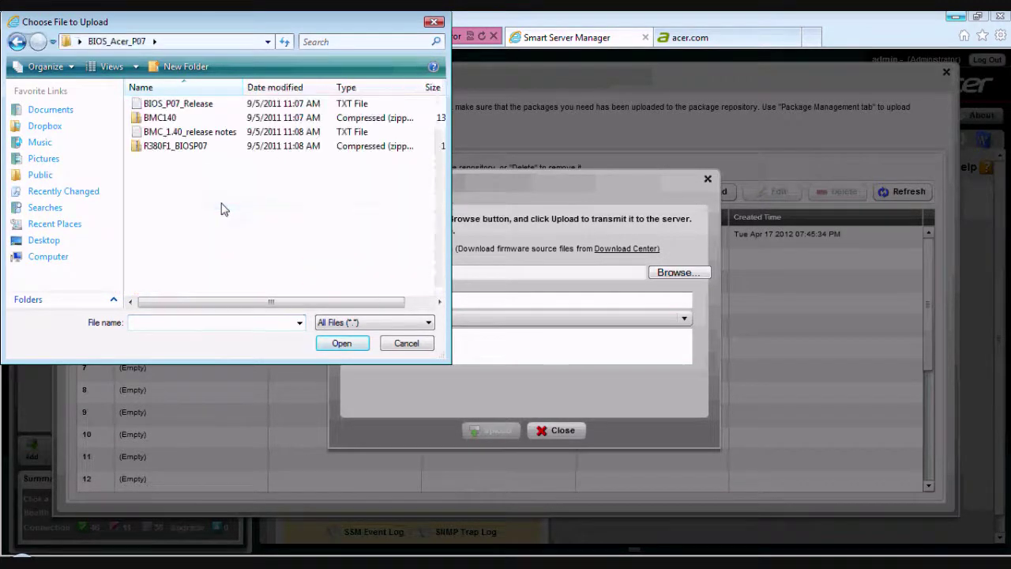
pyautogui.click(176, 145)
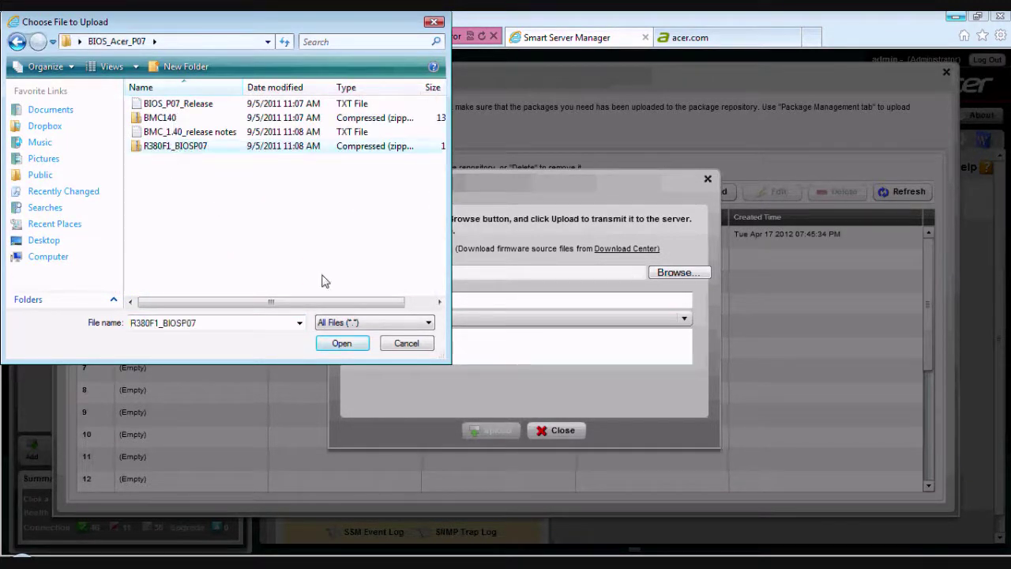
pyautogui.click(342, 343)
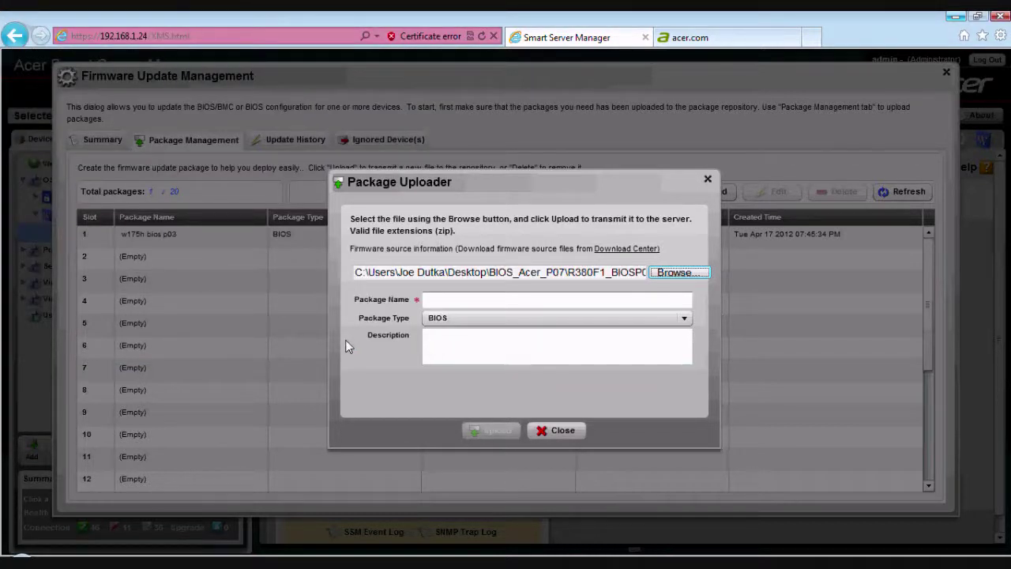
pyautogui.click(456, 302)
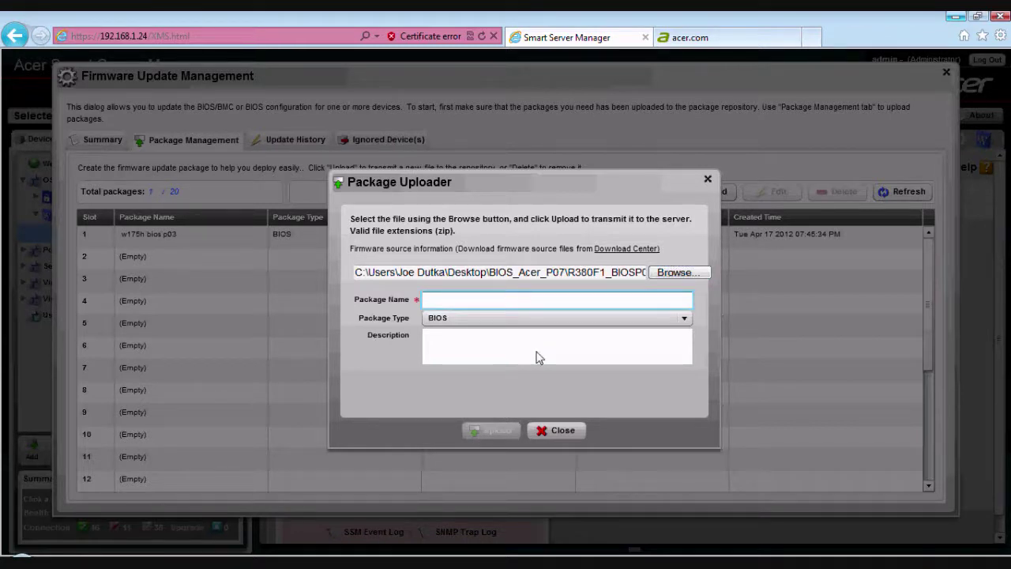
pyautogui.write('AR380 F1 BIOS update - P07')
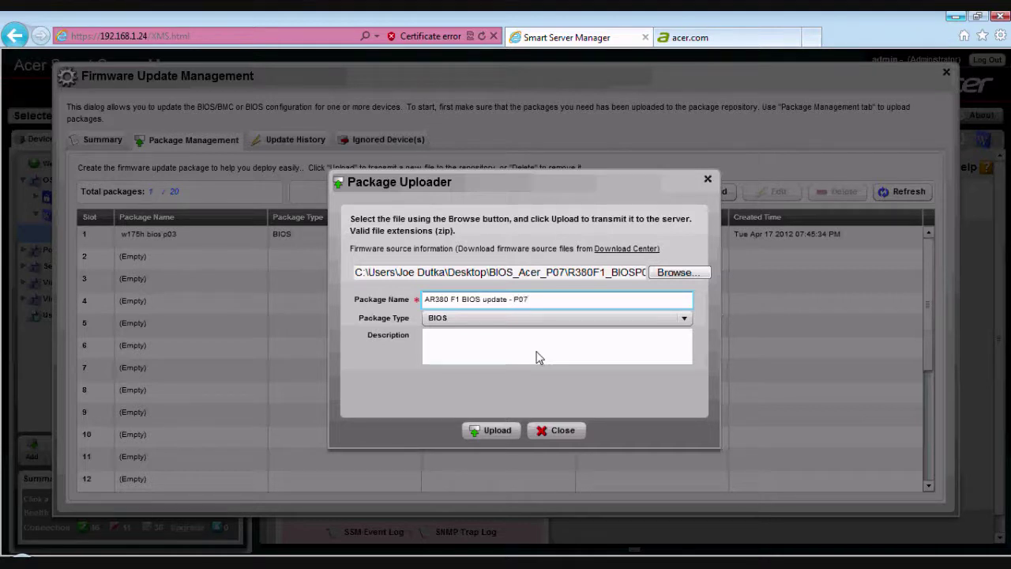
pyautogui.click(506, 429)
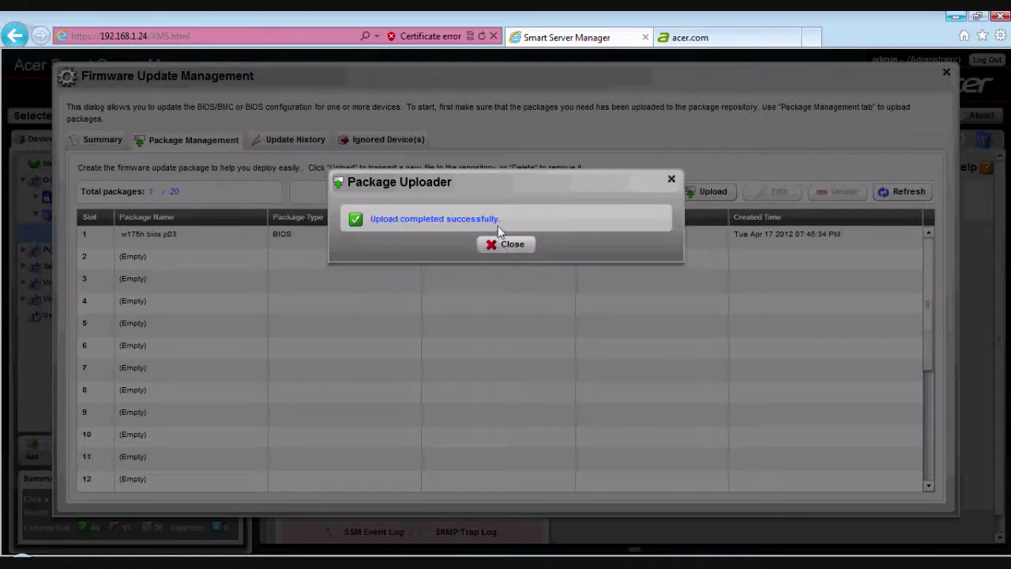
pyautogui.click(503, 244)
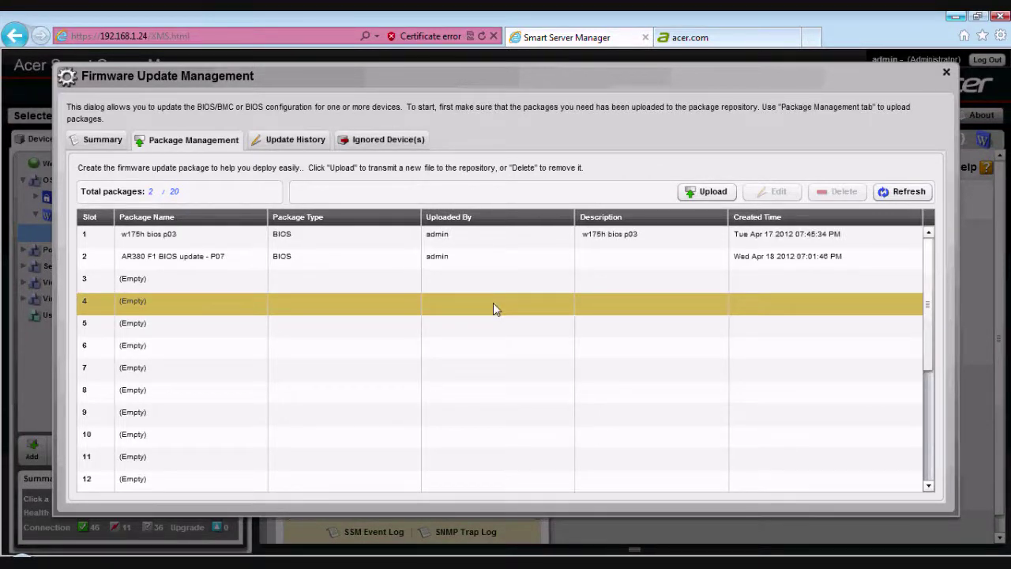
# - Start a new task named 'AR380 F1 BIOS update' with the AR380 F1 BIOS update - P07 package
pyautogui.click(96, 143)
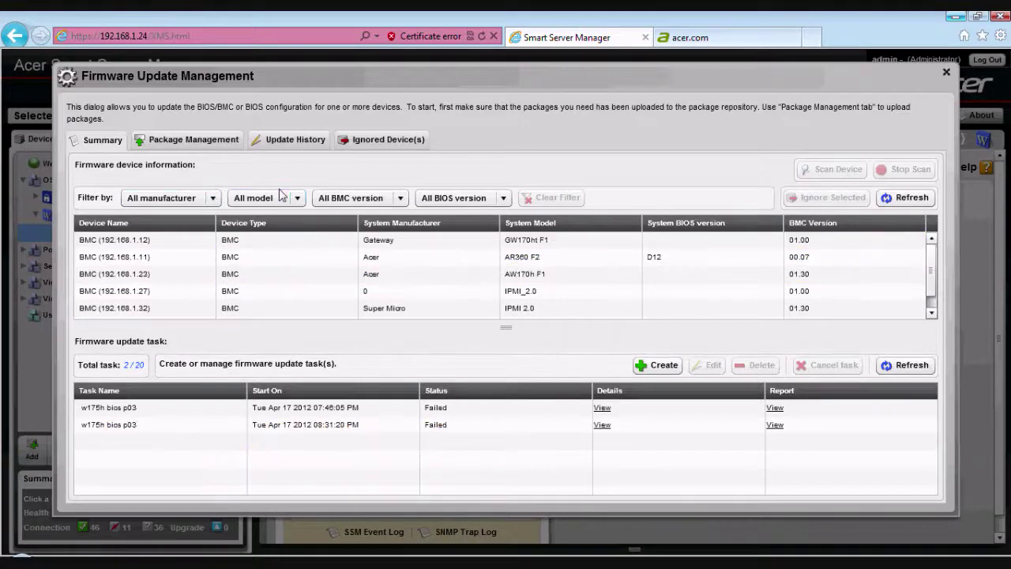
pyautogui.click(664, 366)
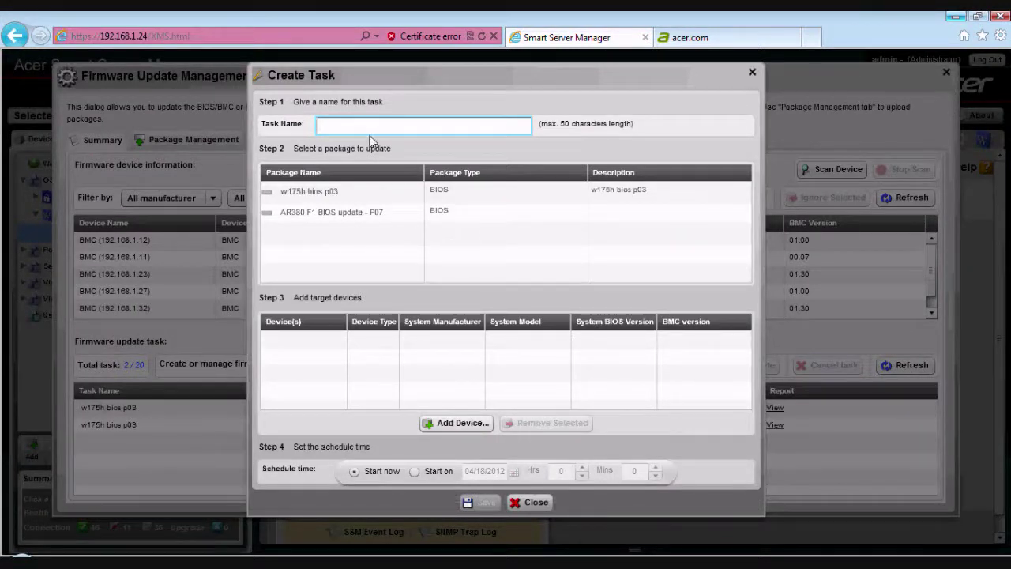
pyautogui.write('AR380 F1 BIOS update - P07')
pyautogui.click(362, 213)
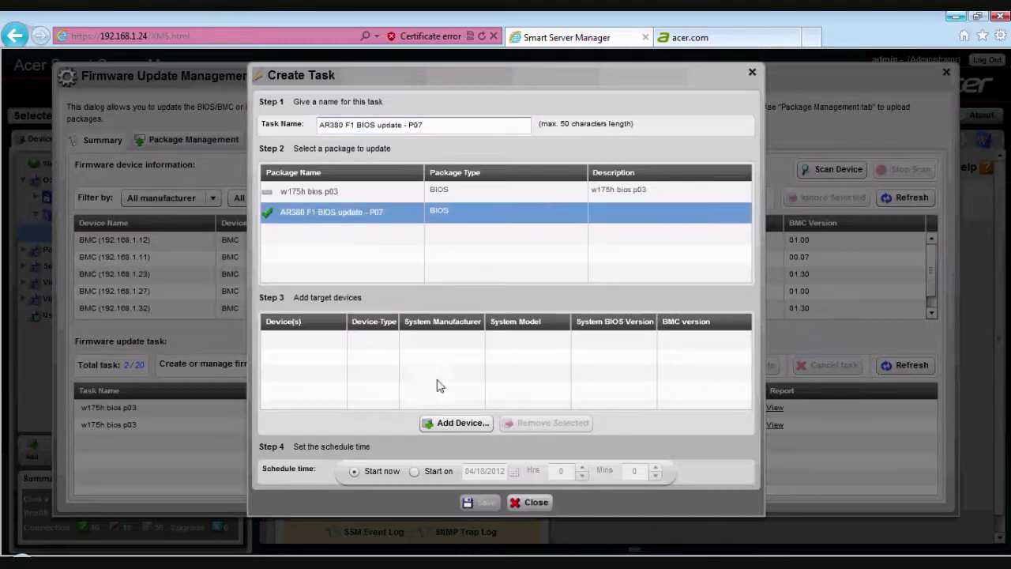
# - Tick devices 192.168.1.11, .23 and .27 without adding them, then abandon the task and close Firmware Update Management
pyautogui.click(458, 422)
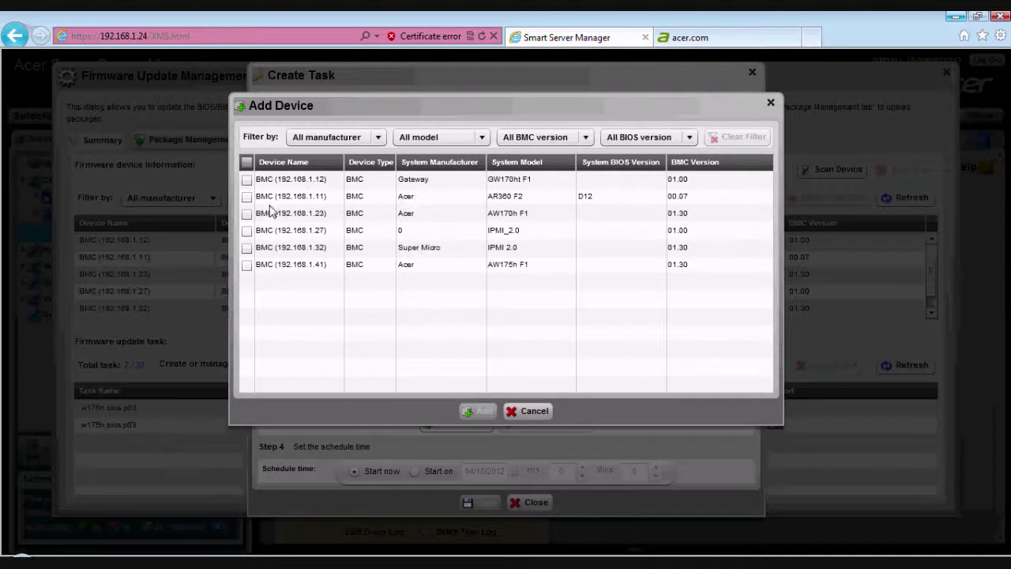
pyautogui.click(246, 196)
pyautogui.click(247, 213)
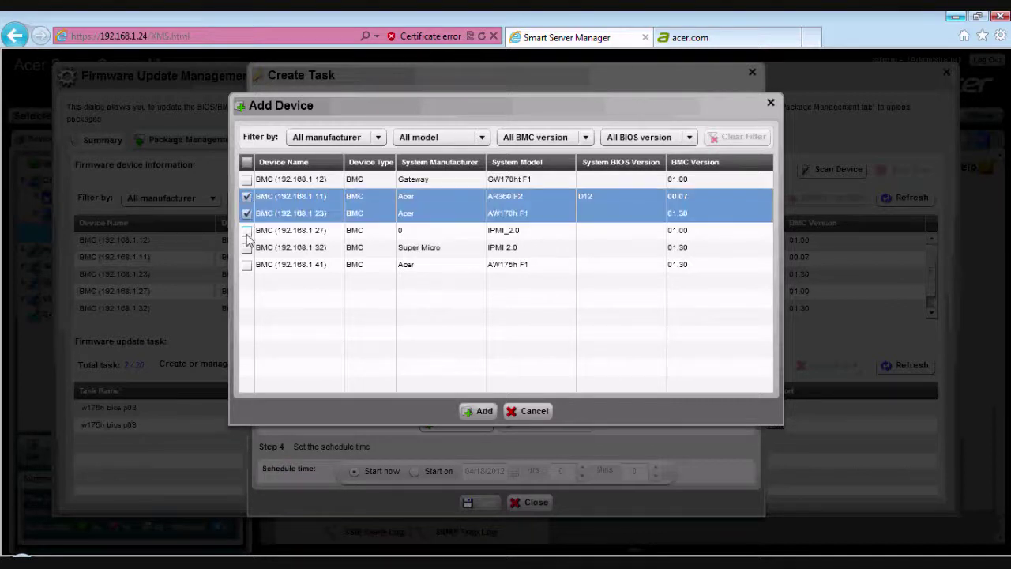
pyautogui.click(246, 230)
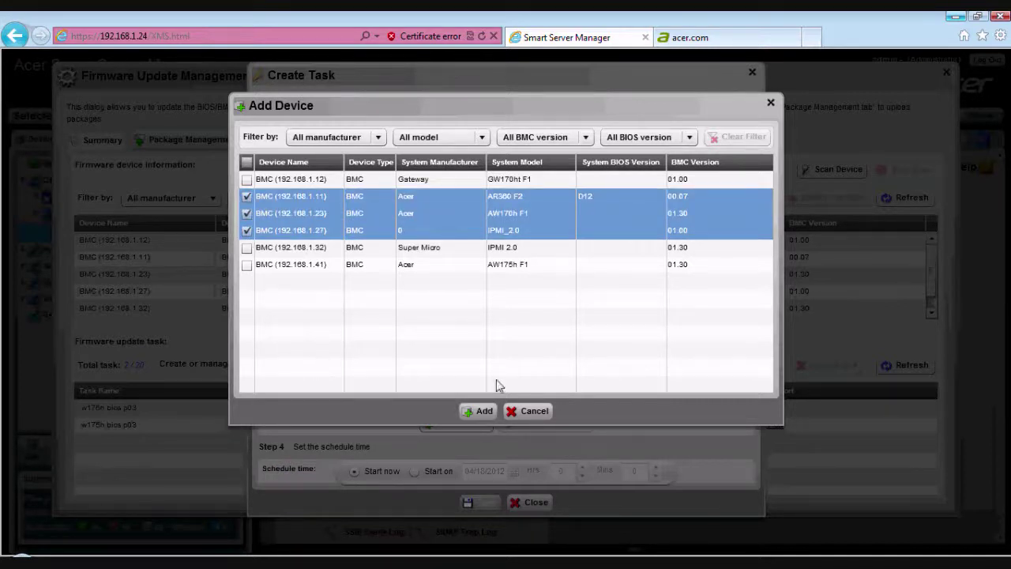
pyautogui.click(542, 411)
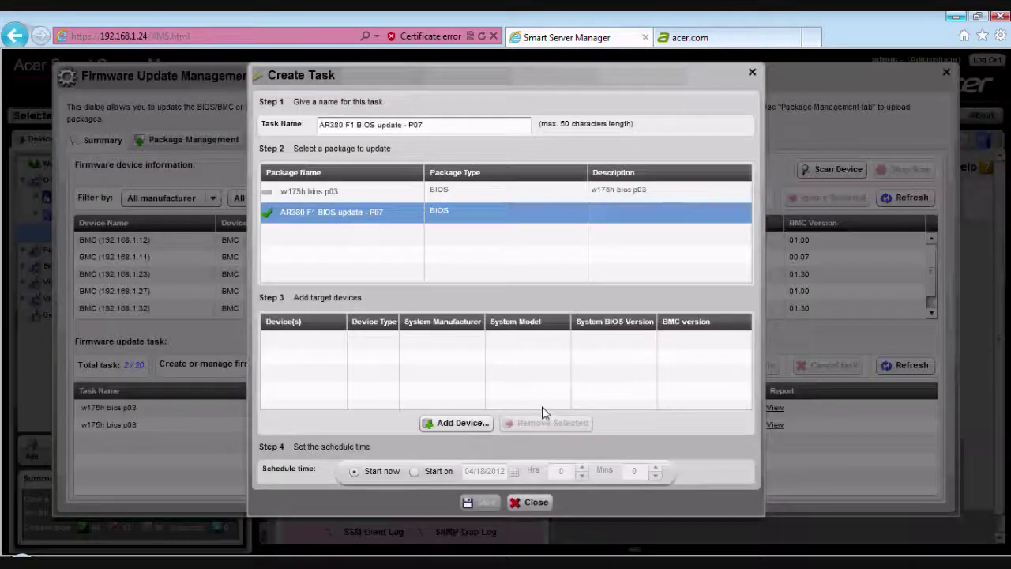
pyautogui.click(526, 507)
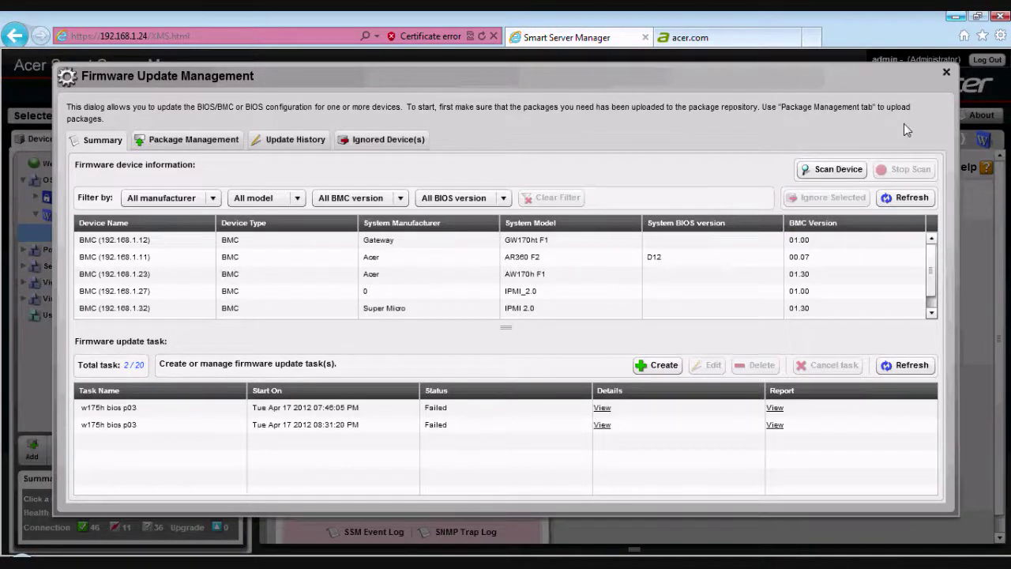
pyautogui.click(947, 73)
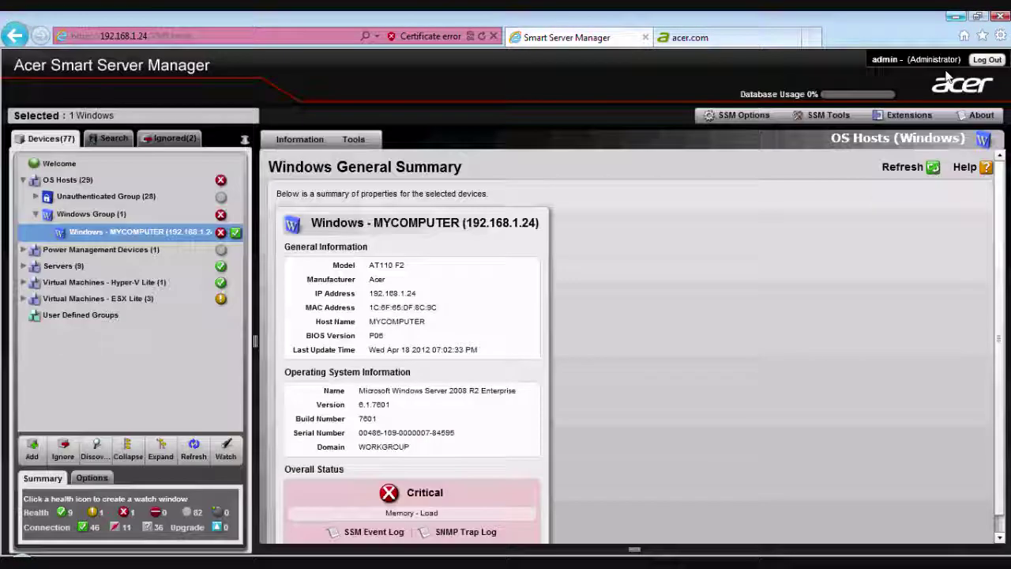